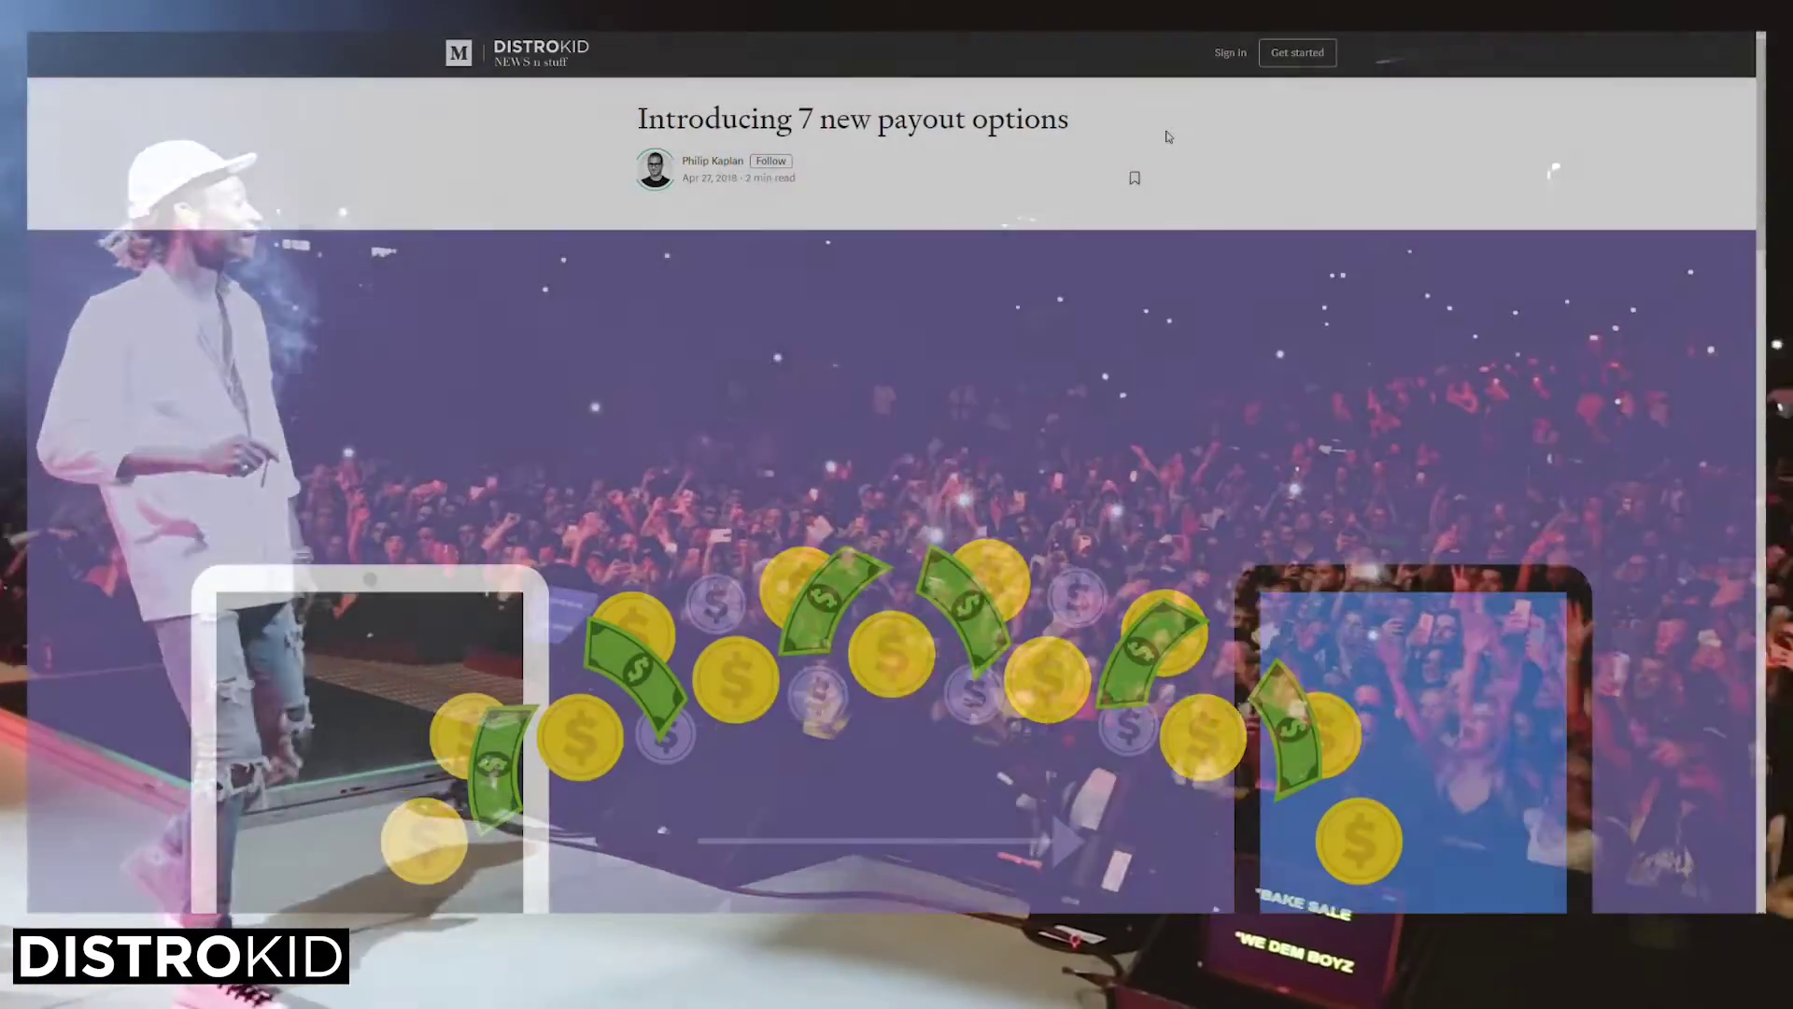
# Scroll the DistroKid 'Introducing 7 new payout options' article down to the numbered payout list.
pyautogui.scroll(-14, 1168, 137)
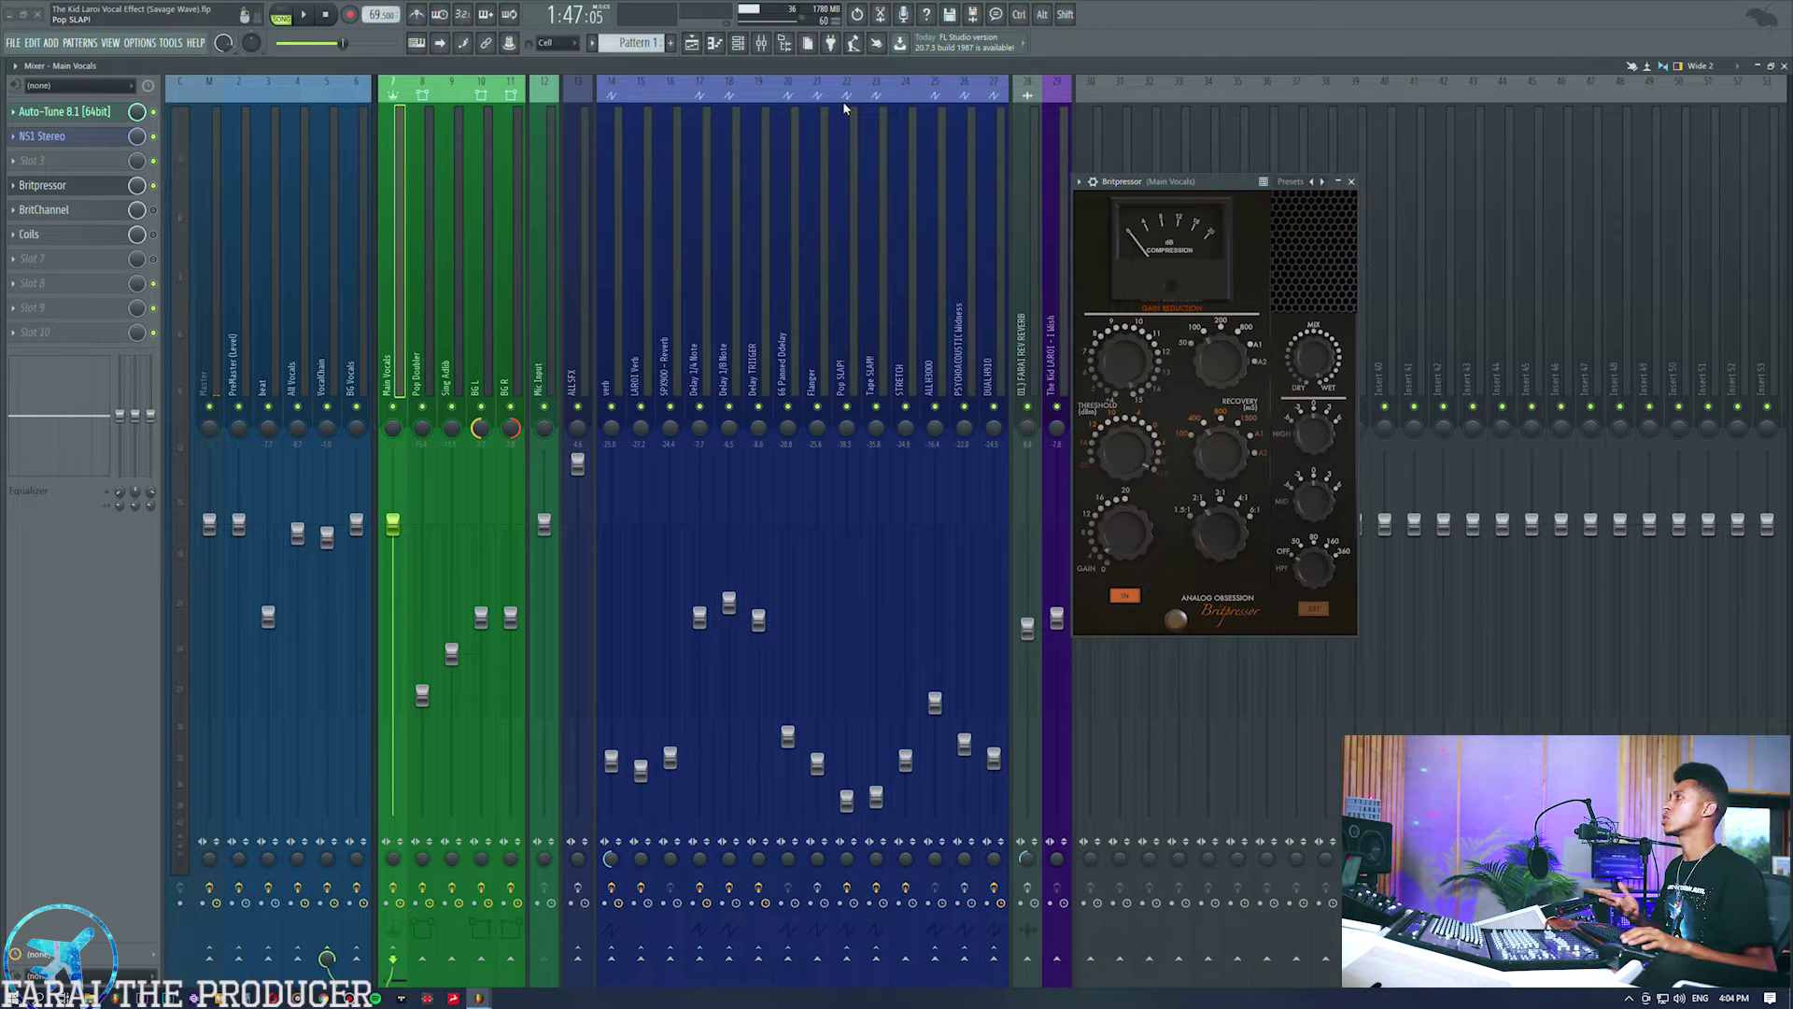
# Nudge the Britpressor window up and right, then bring up the playlist arrangement.
pyautogui.moveTo(1141, 181); pyautogui.dragTo(1170, 184)
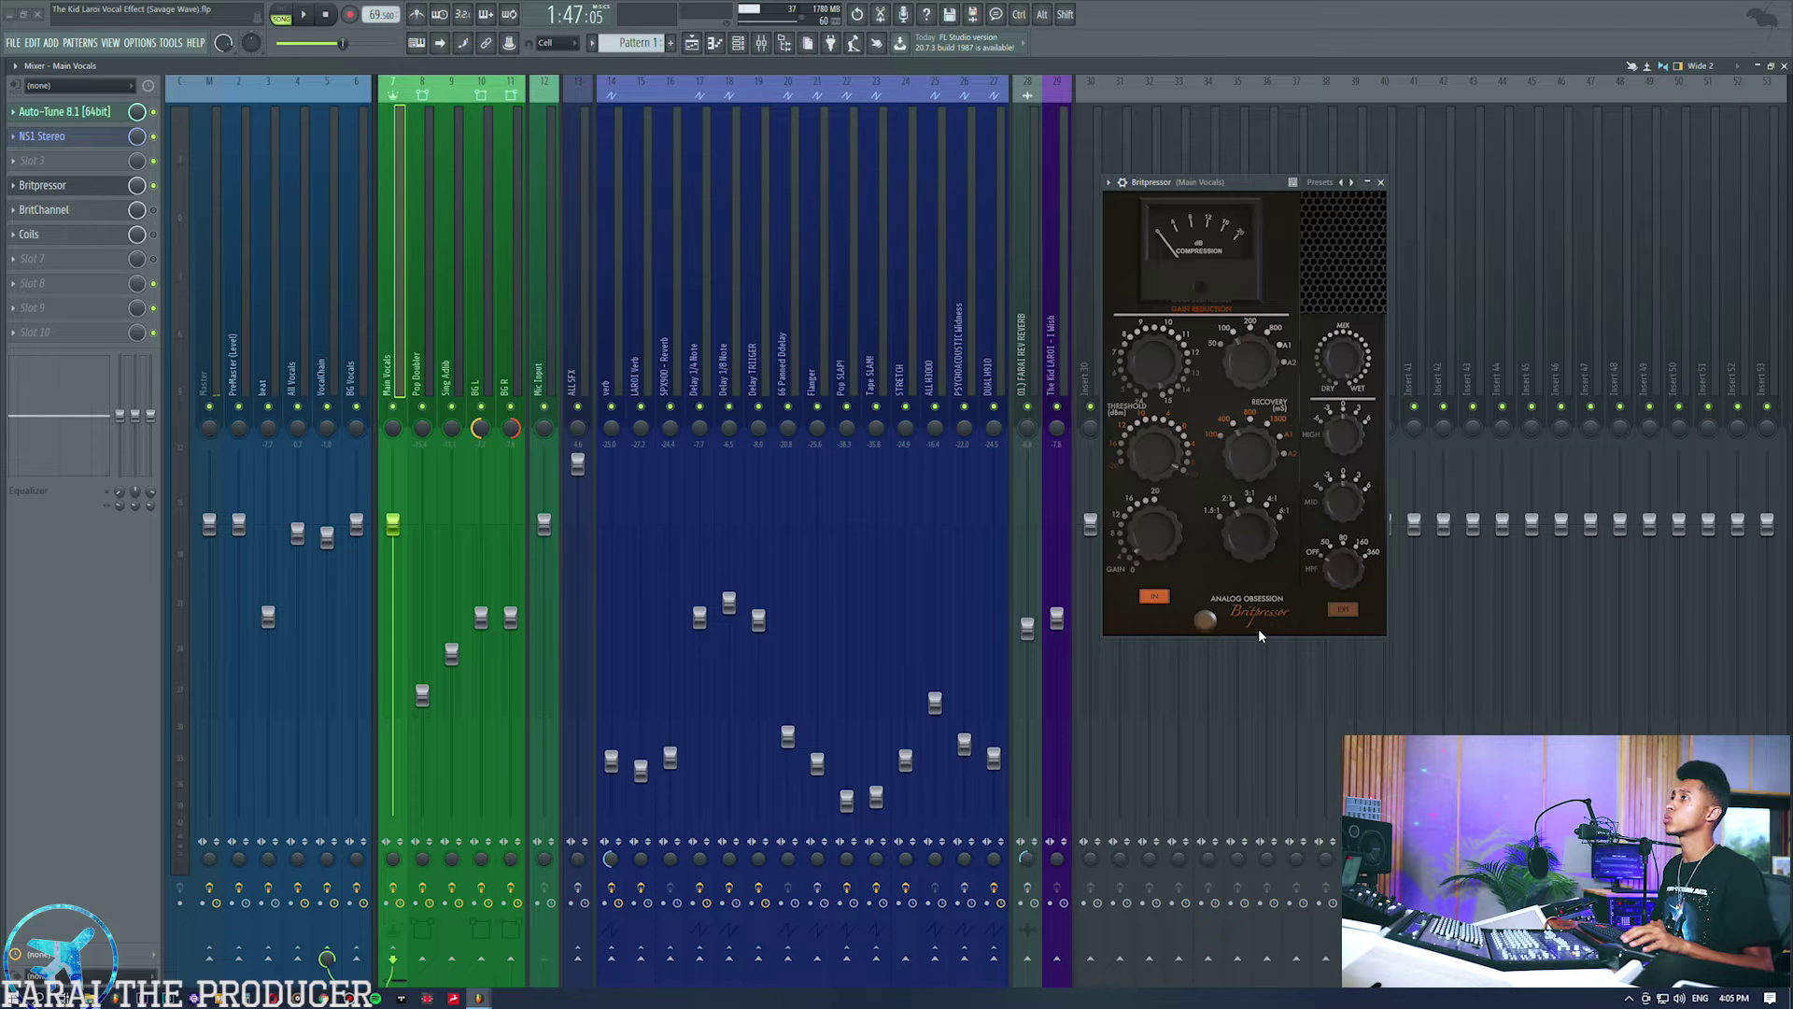
pyautogui.moveTo(1208, 185); pyautogui.dragTo(1198, 158)
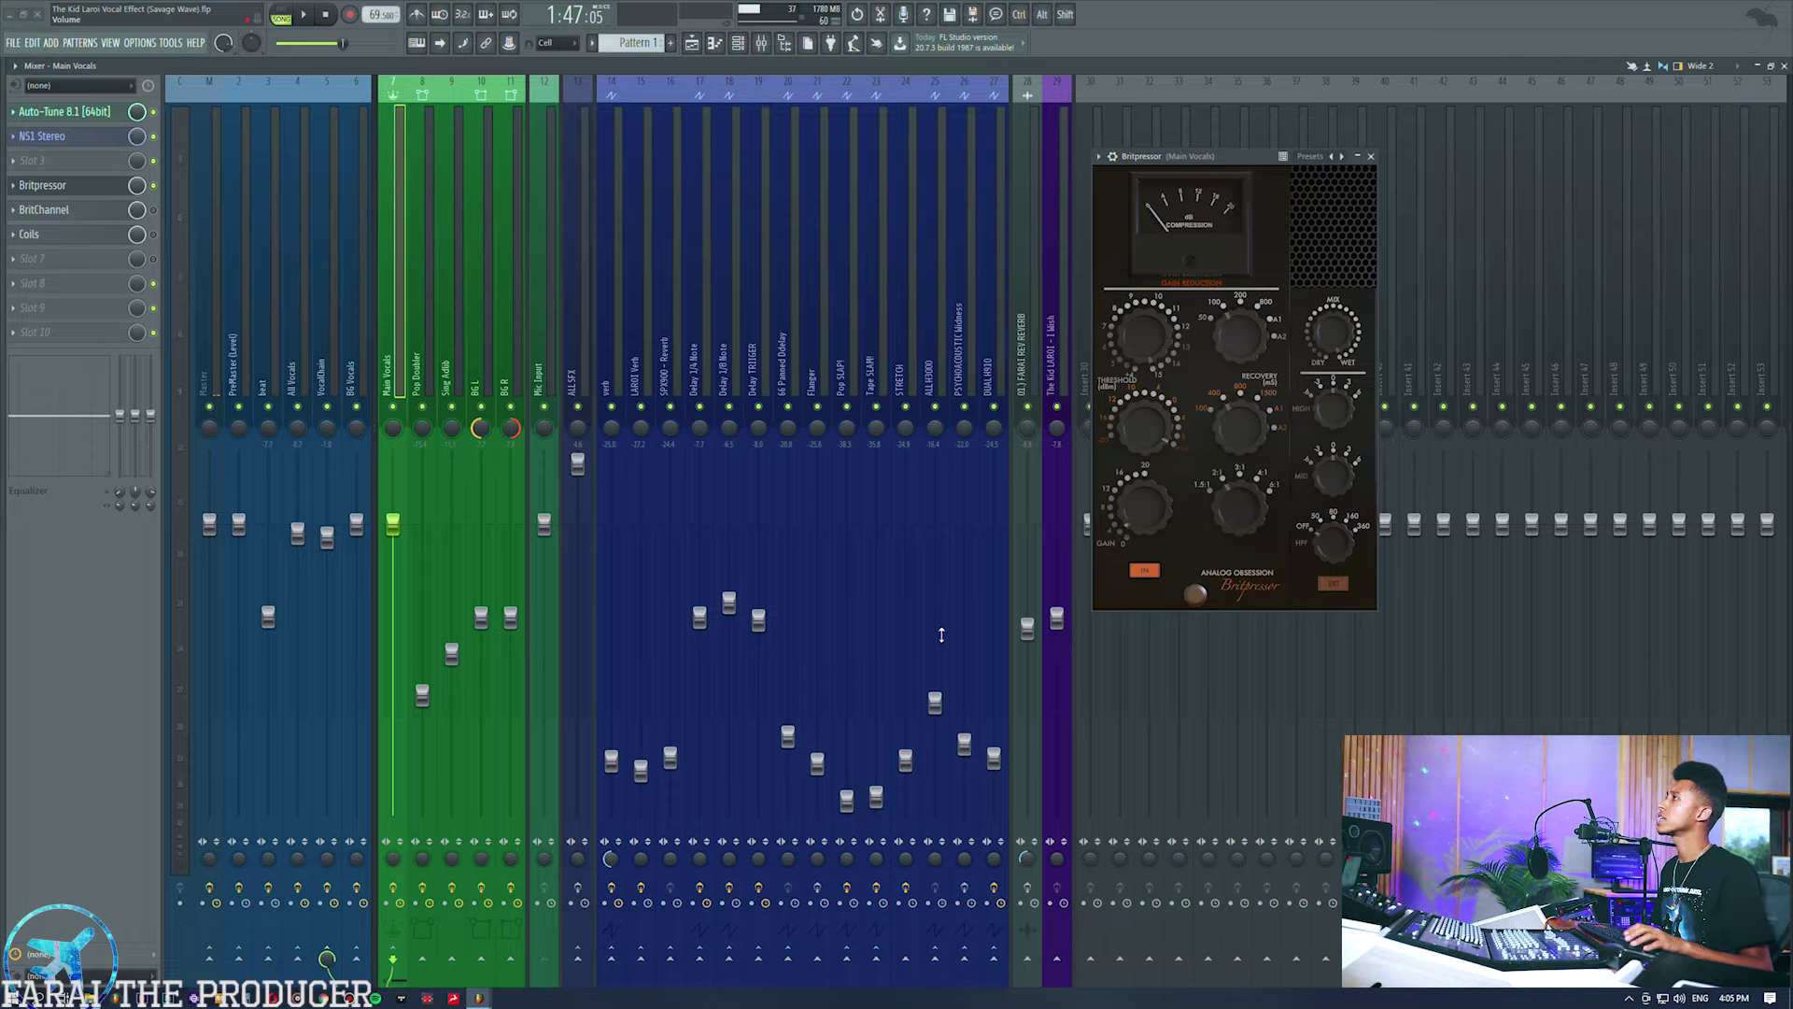
pyautogui.click(695, 43)
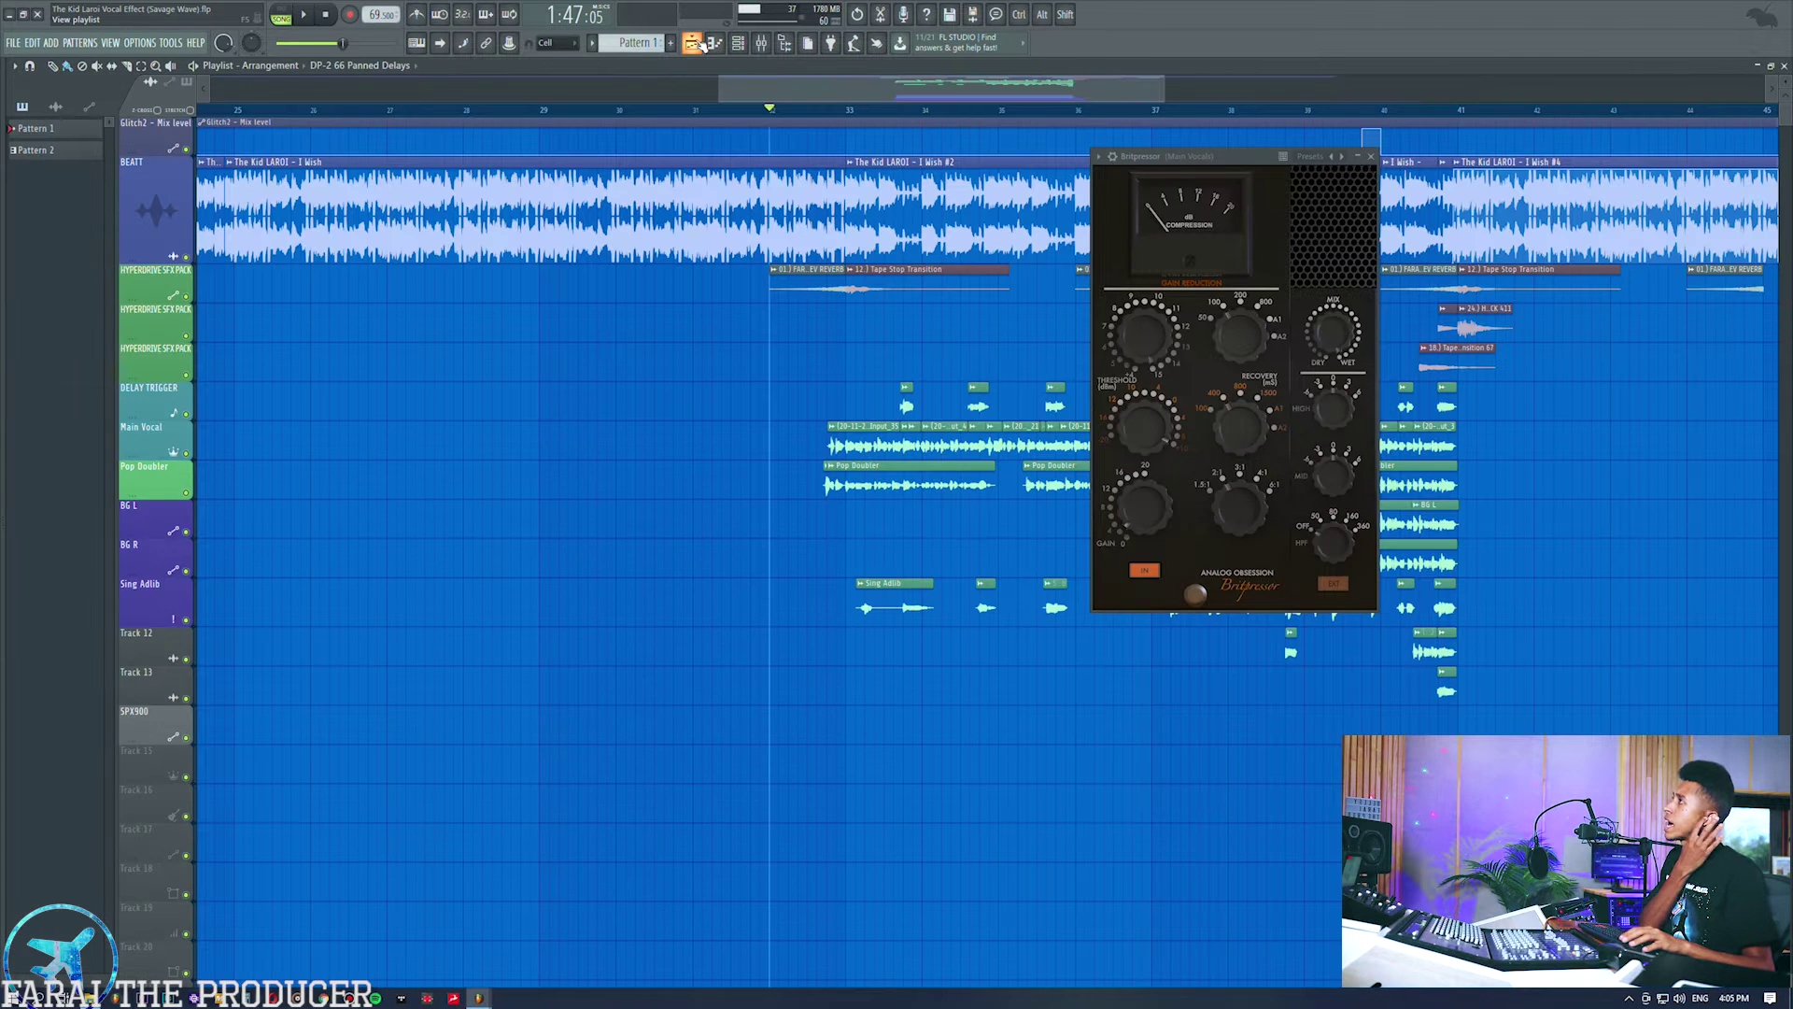
# Play the song briefly while viewing the mixer, then stop playback.
pyautogui.moveTo(840, 98); pyautogui.dragTo(866, 97)
pyautogui.moveTo(1202, 155); pyautogui.dragTo(1233, 182)
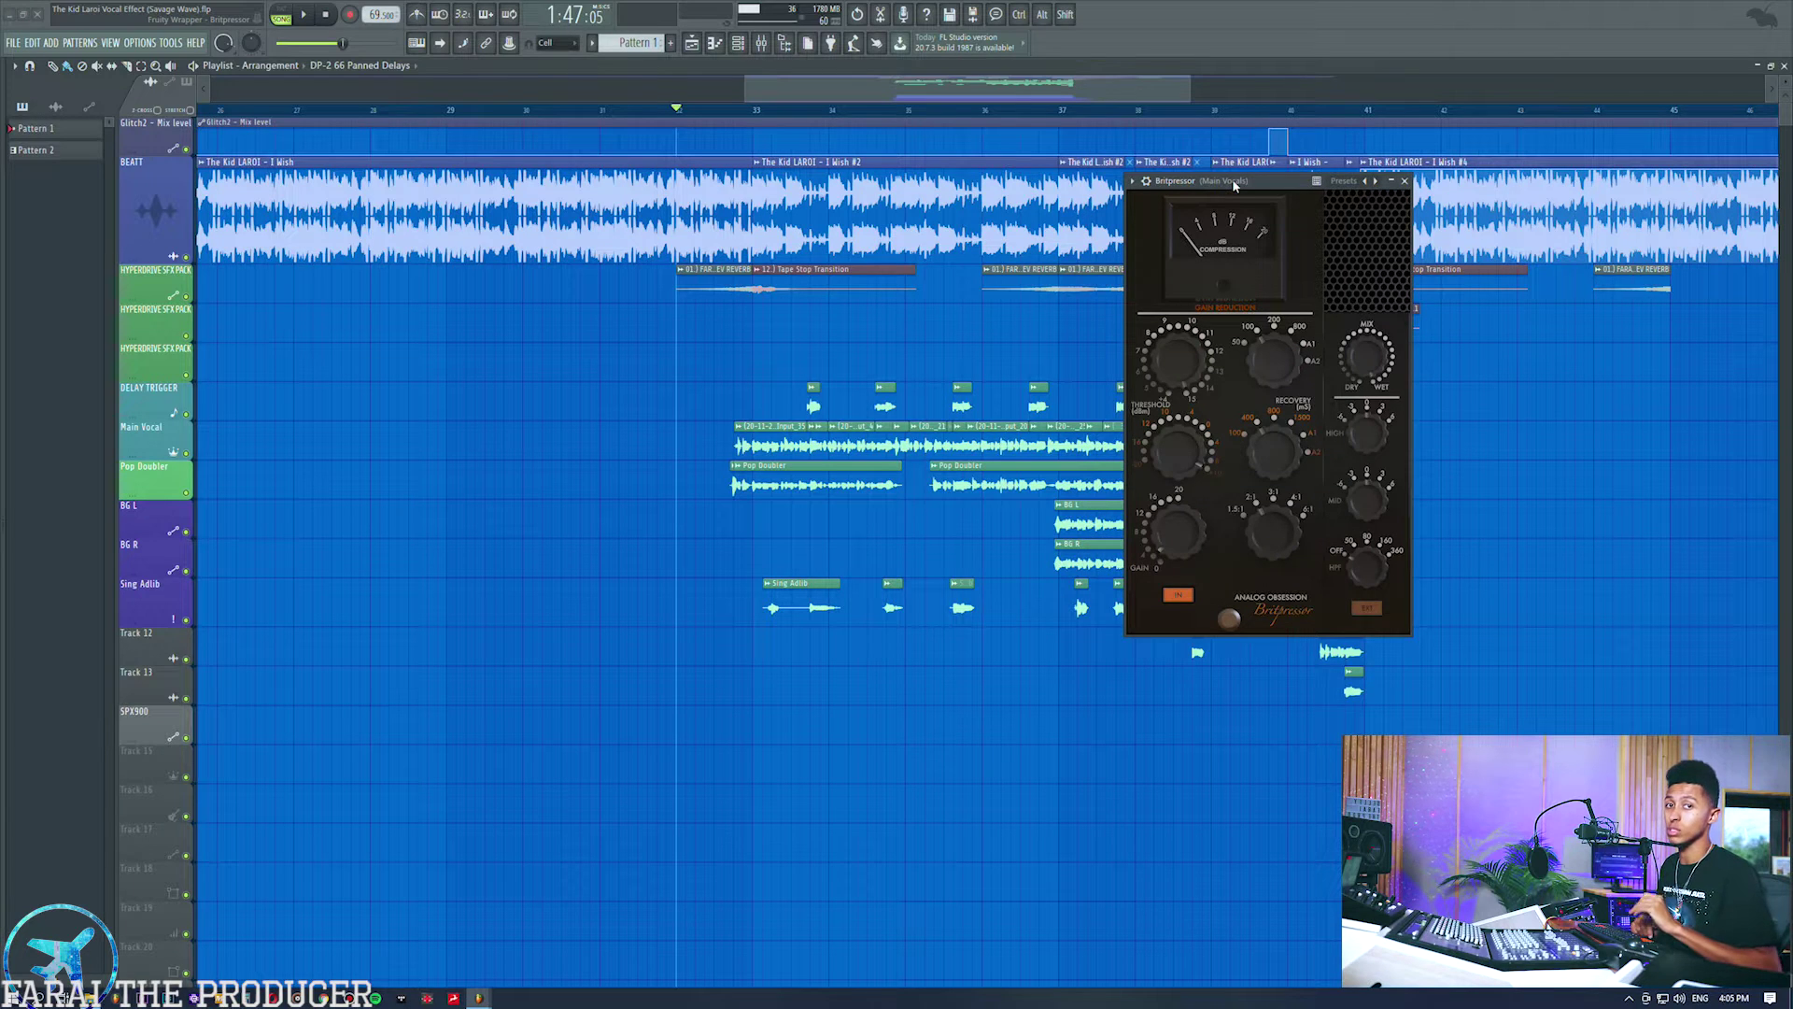
pyautogui.press('space')
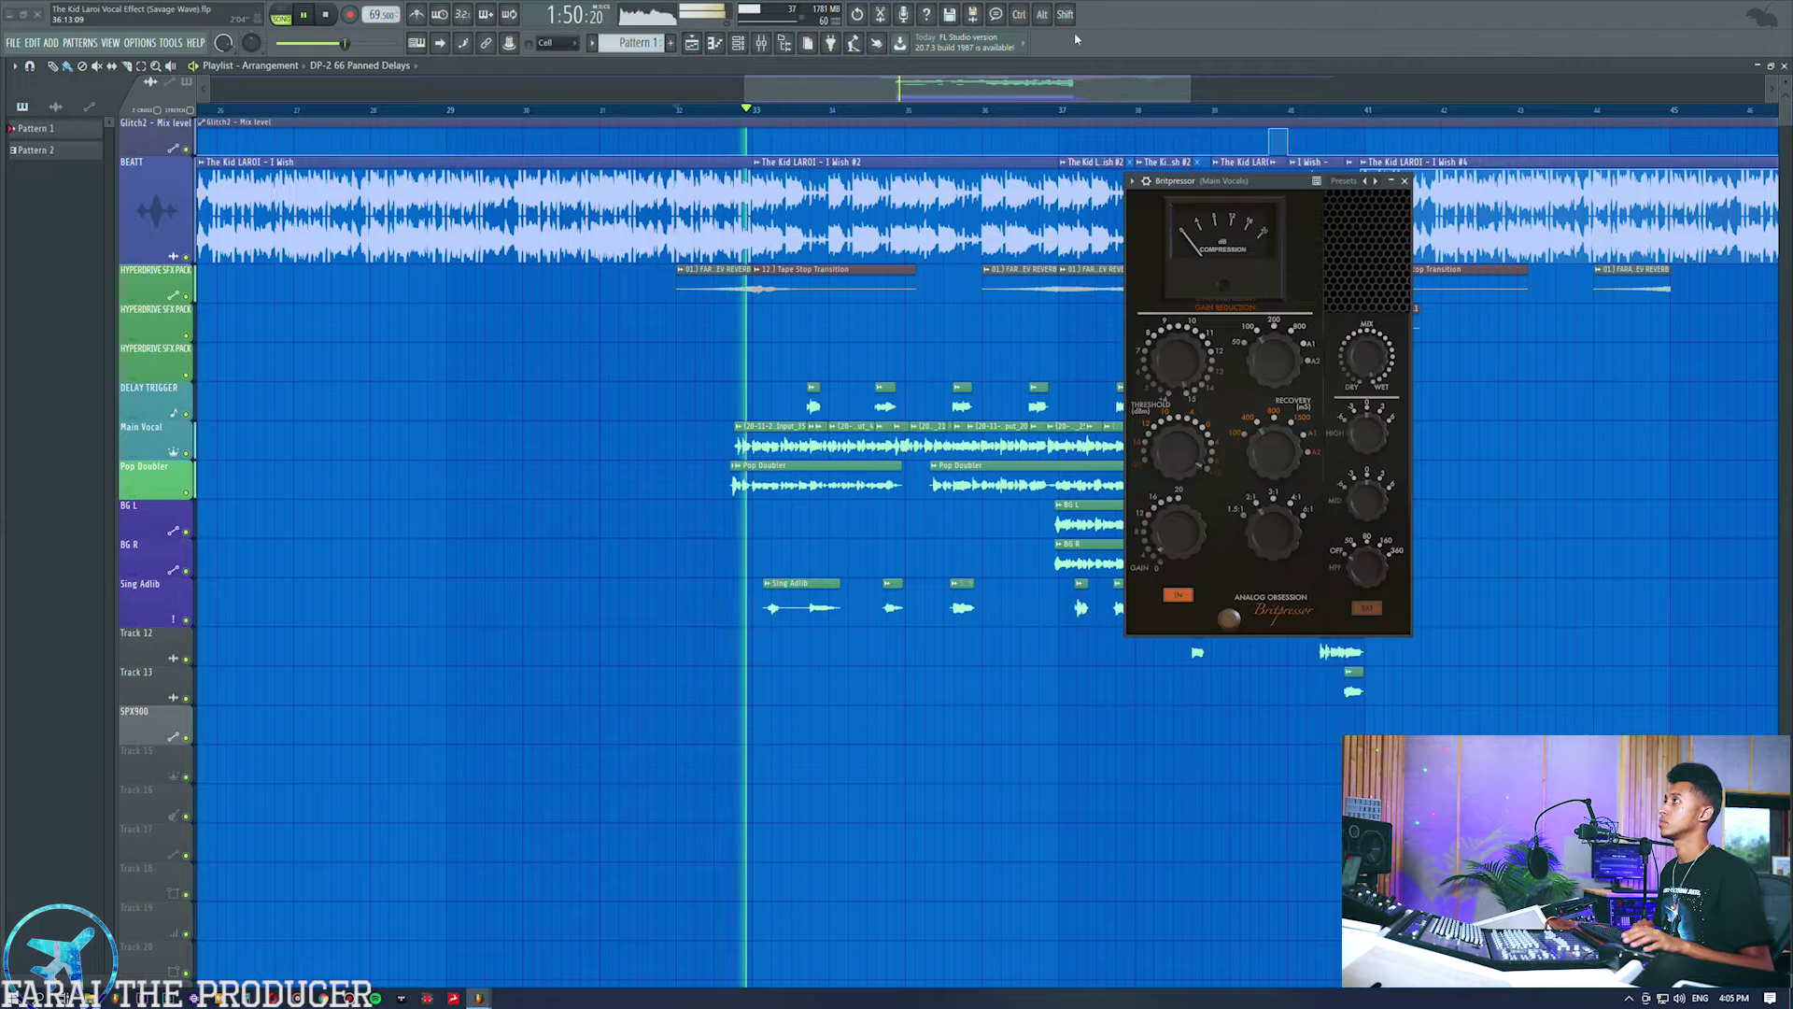
pyautogui.click(761, 42)
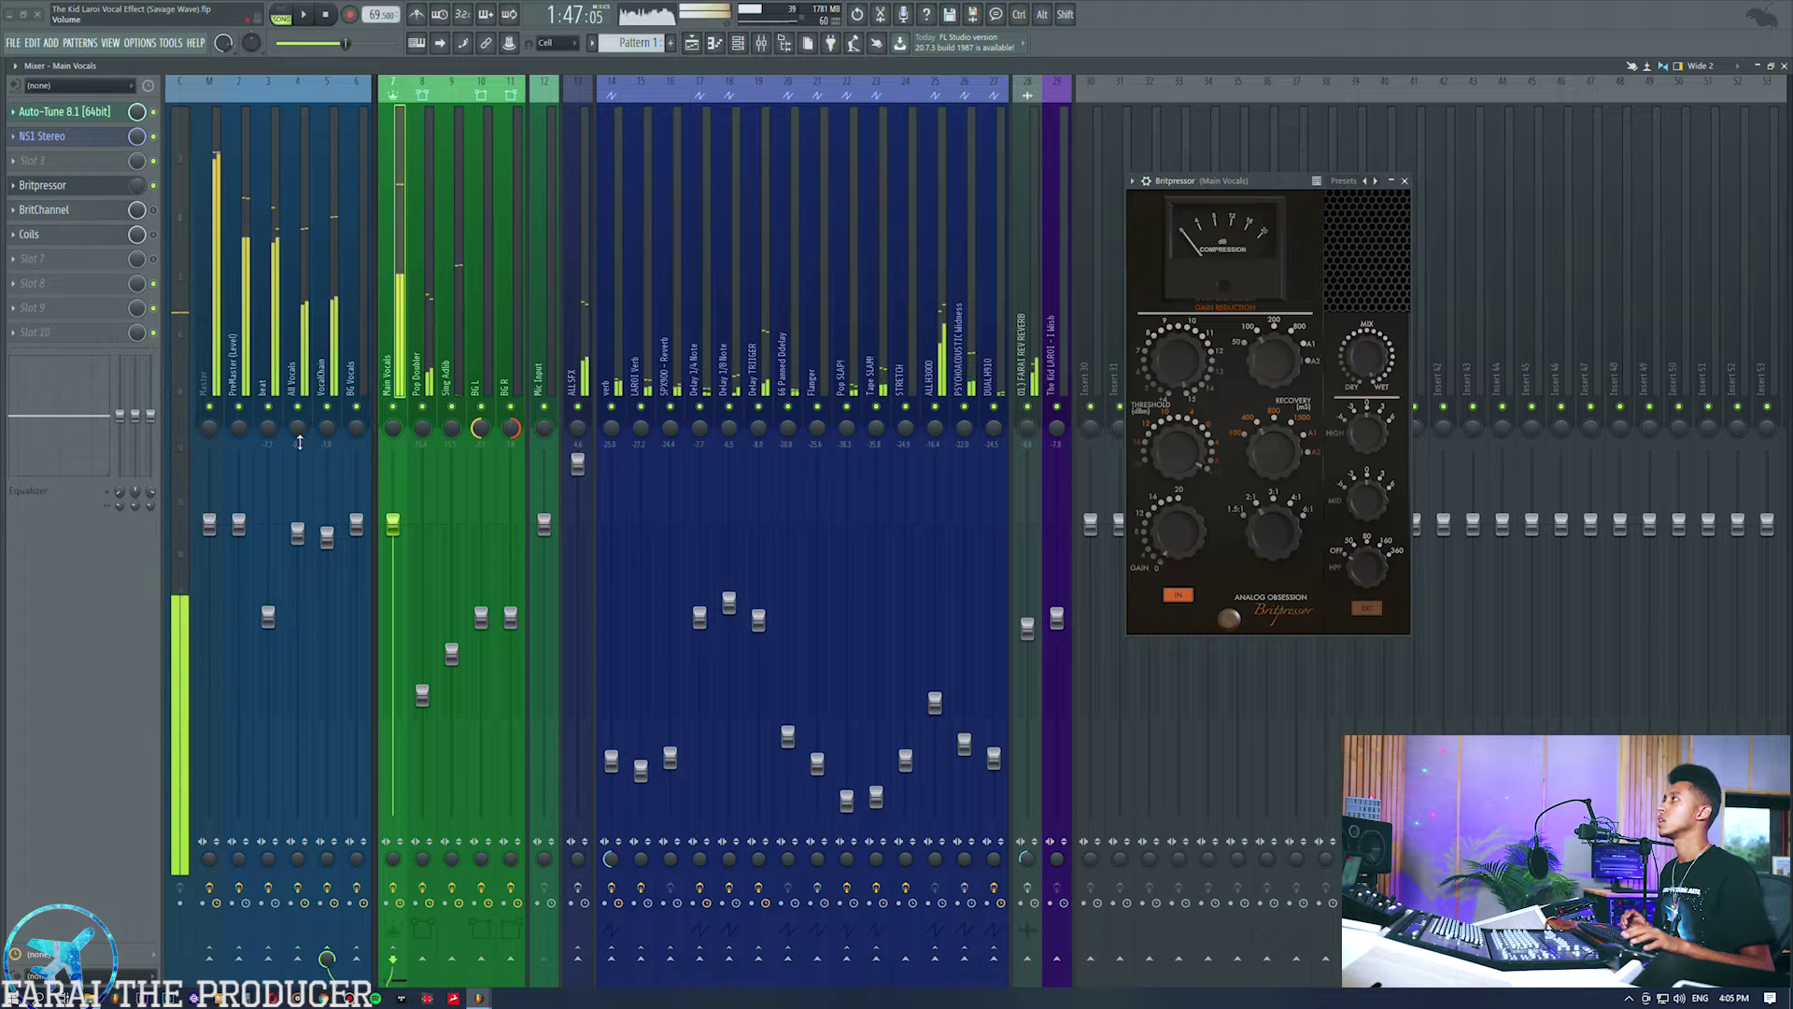
pyautogui.press('space')
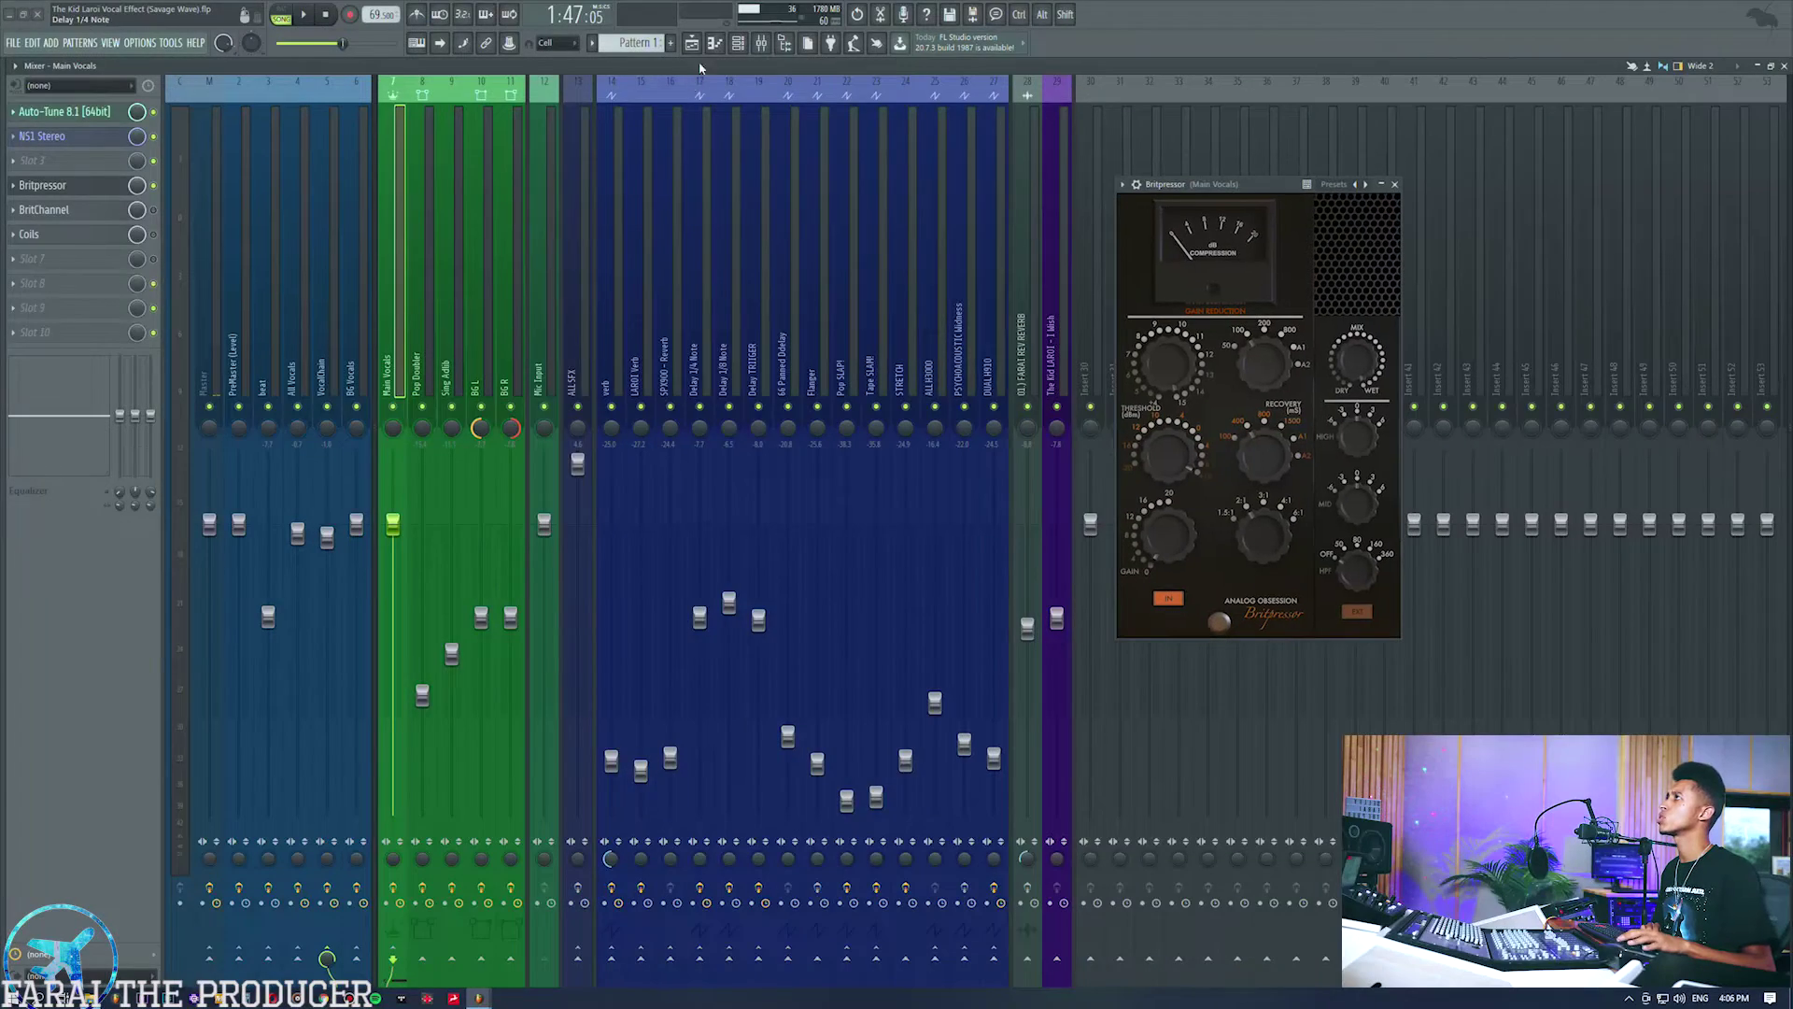
# Solo the Main Vocal track in the playlist and set the song position to bar 33.
pyautogui.click(691, 43)
pyautogui.rightClick(187, 453)
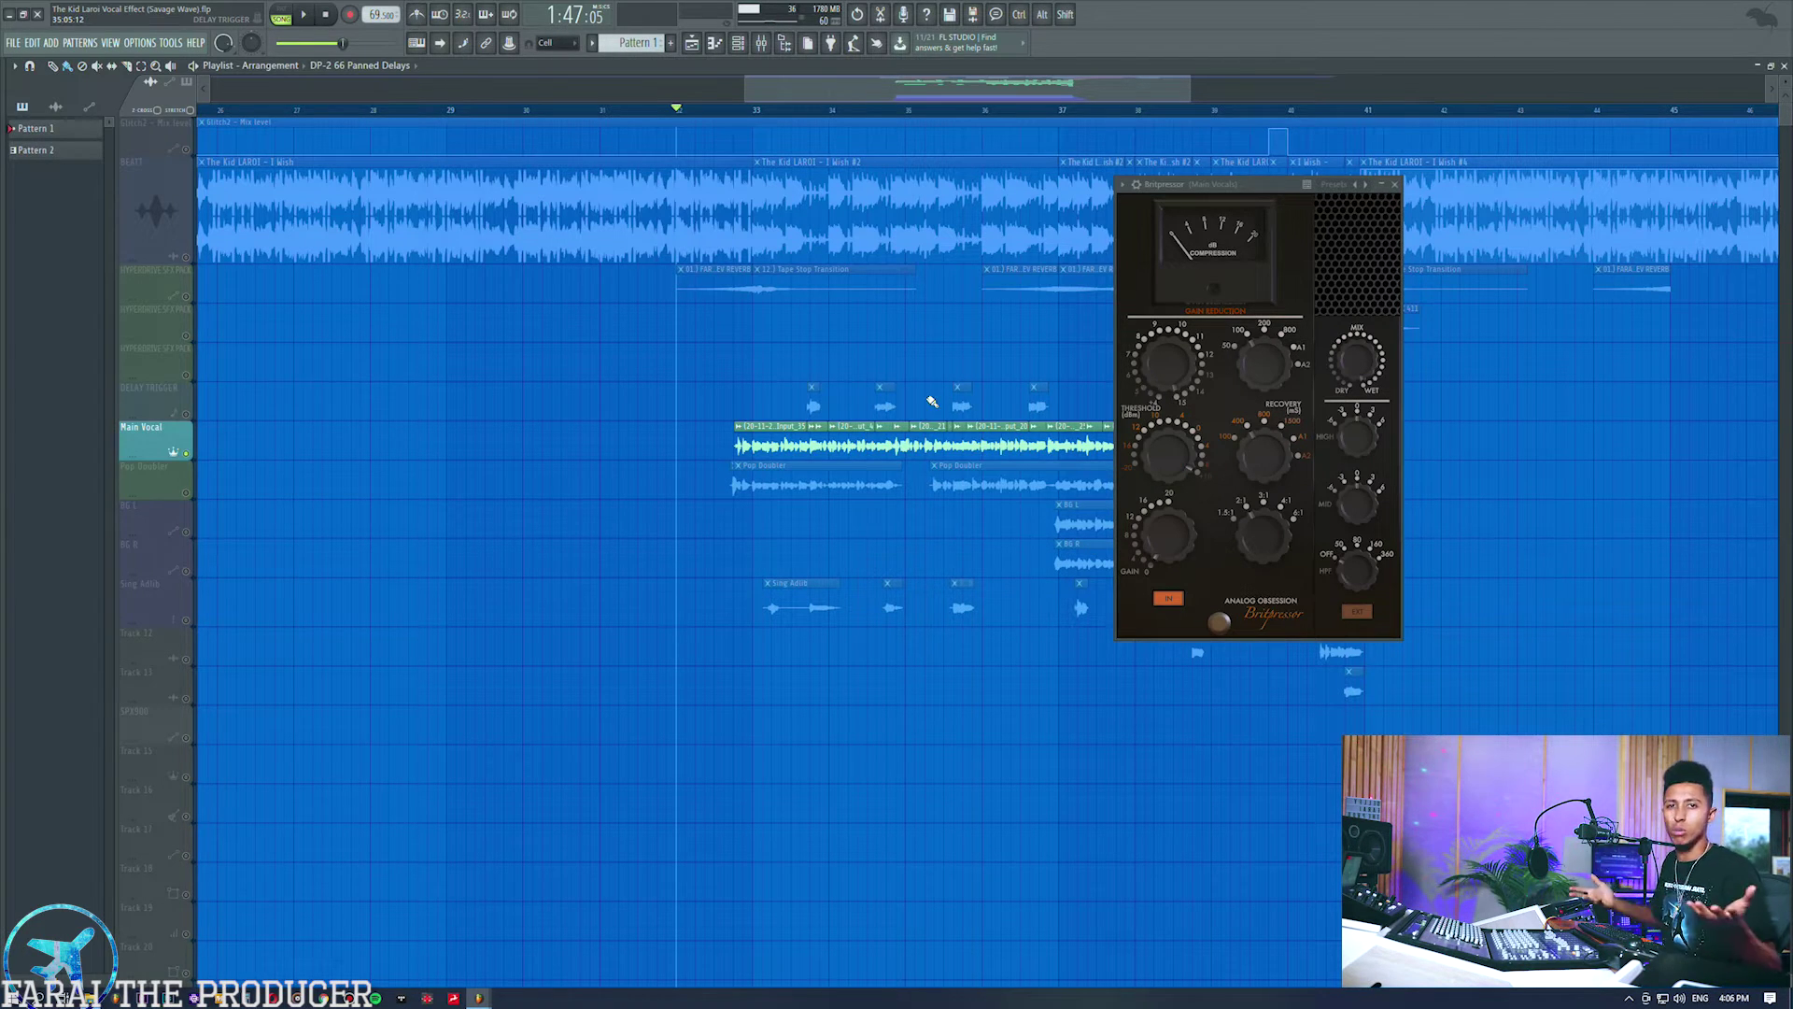
pyautogui.moveTo(1189, 194); pyautogui.dragTo(1195, 229)
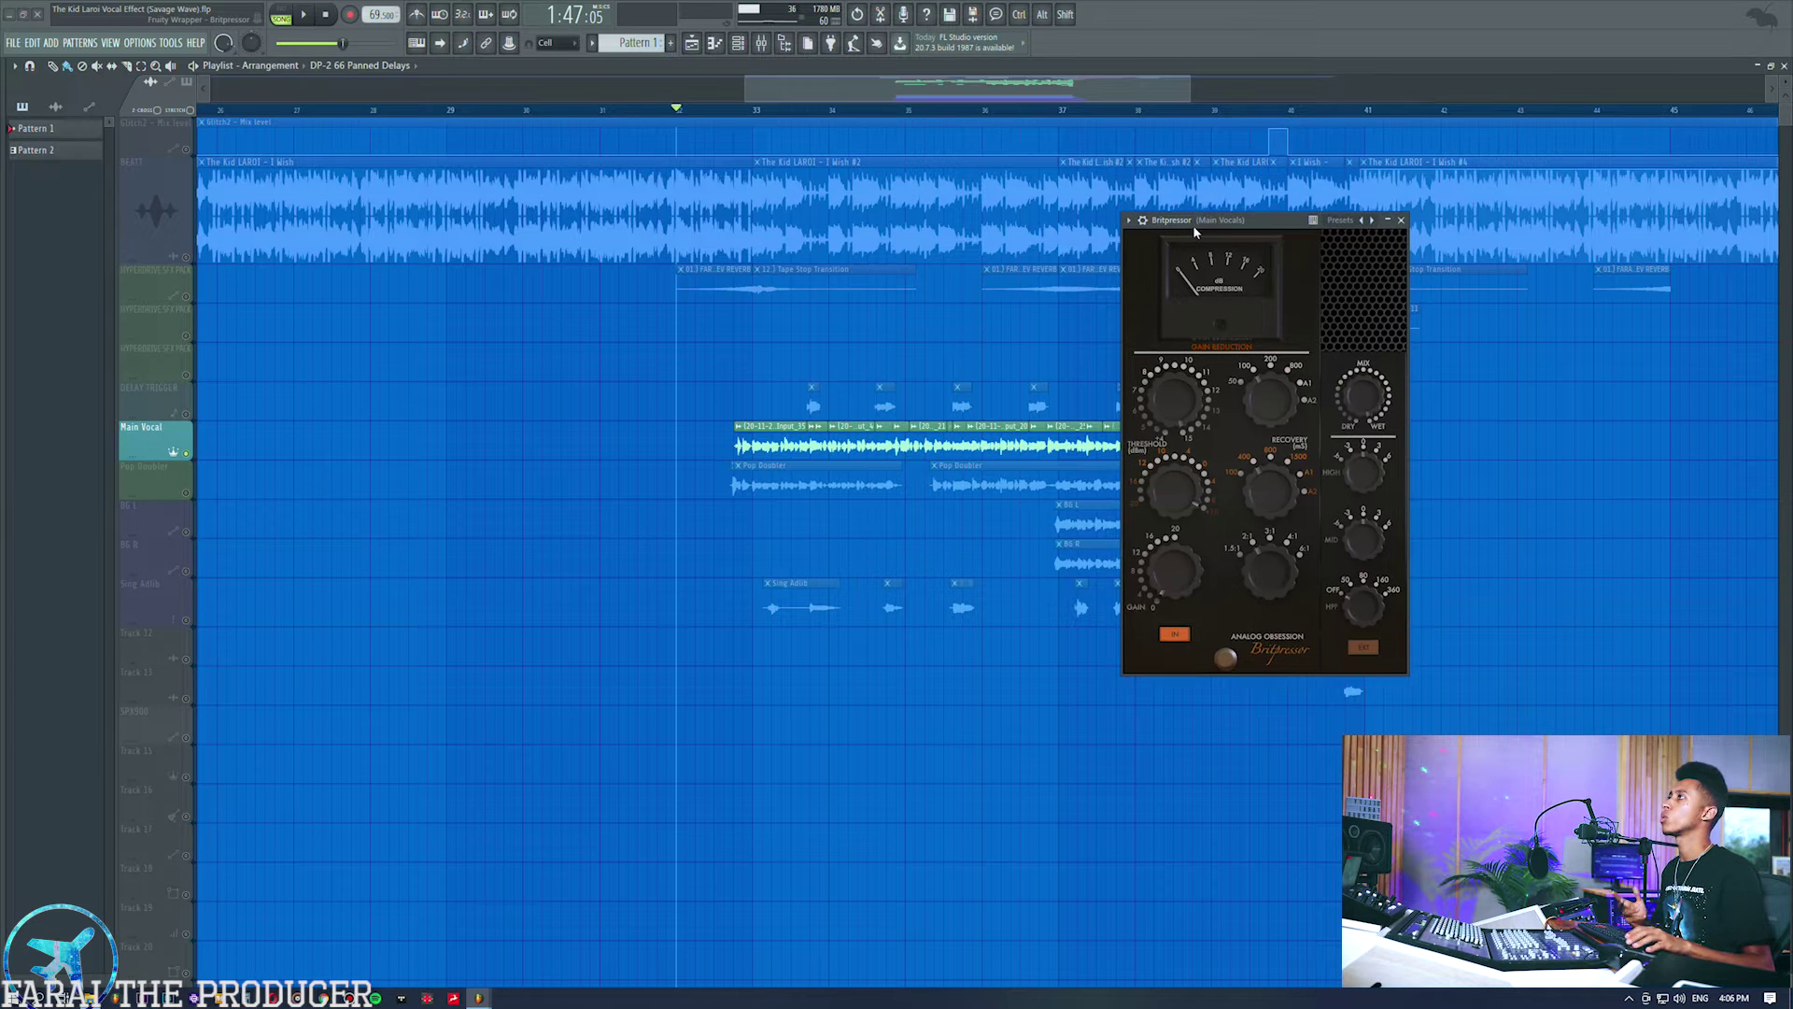
pyautogui.click(735, 112)
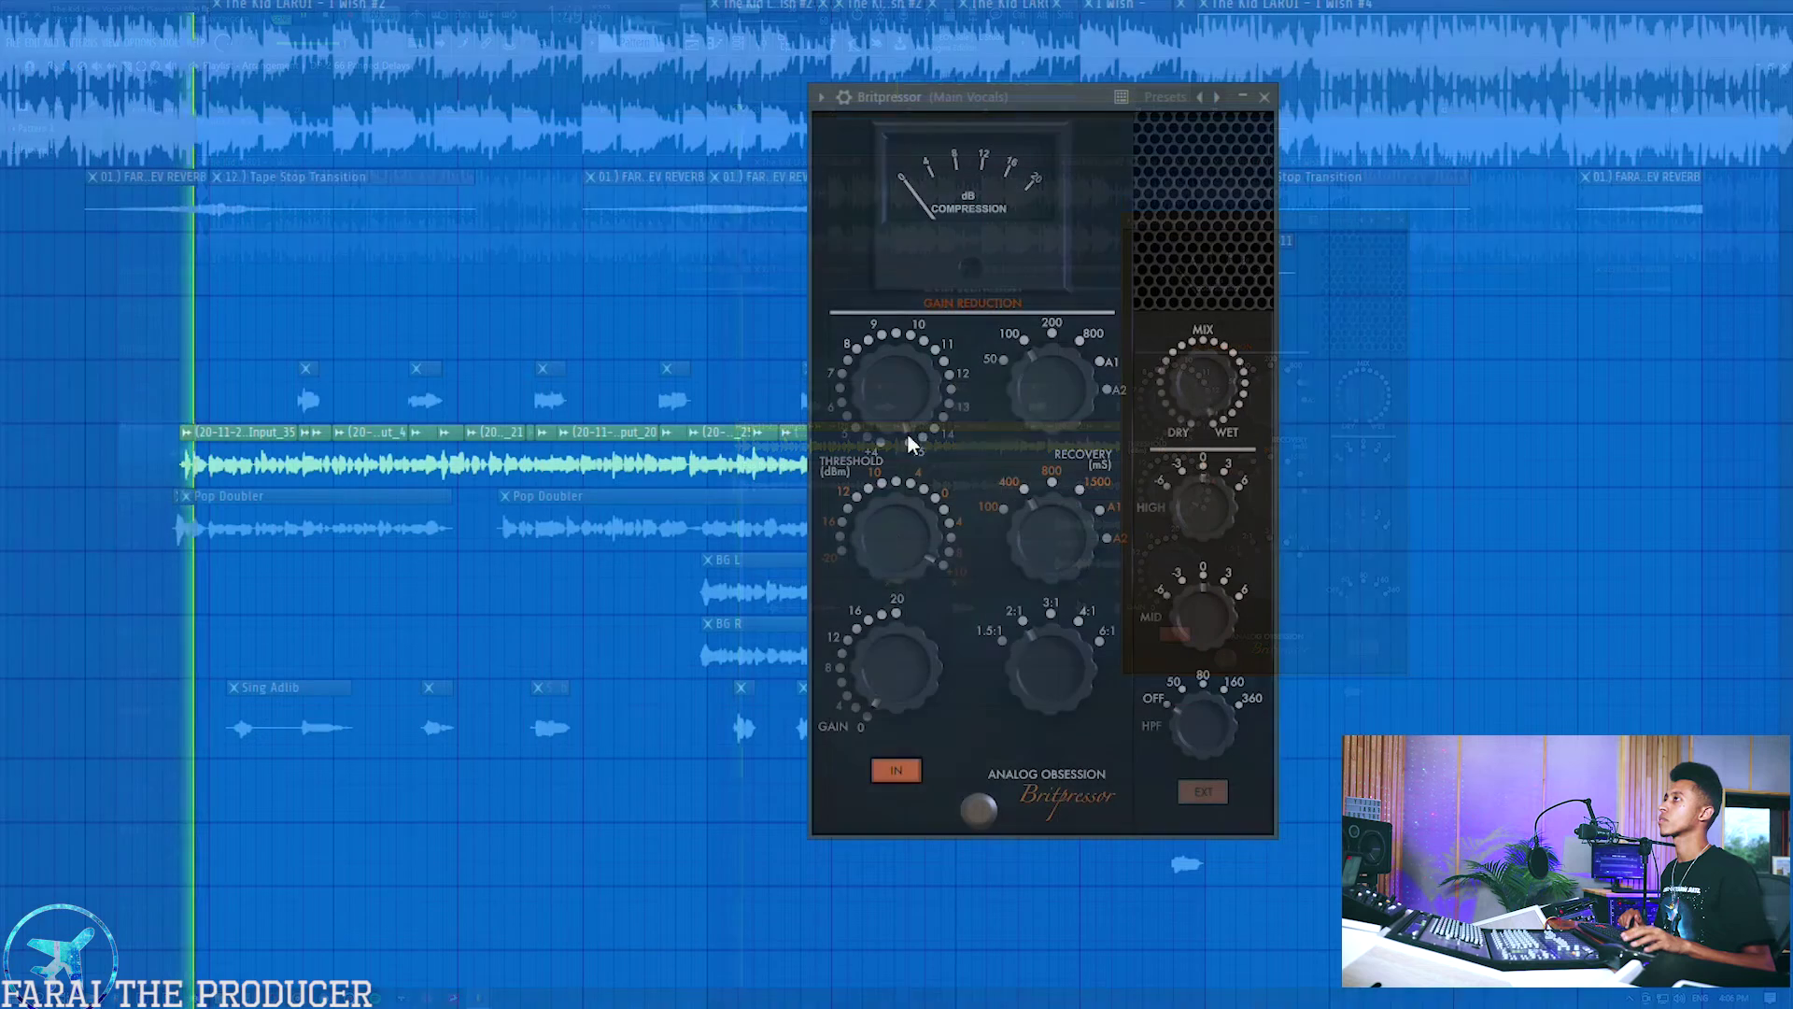
# Turn the Britpressor threshold down to centre, raise its input to about 10, and start playback.
pyautogui.moveTo(891, 532); pyautogui.dragTo(889, 641)
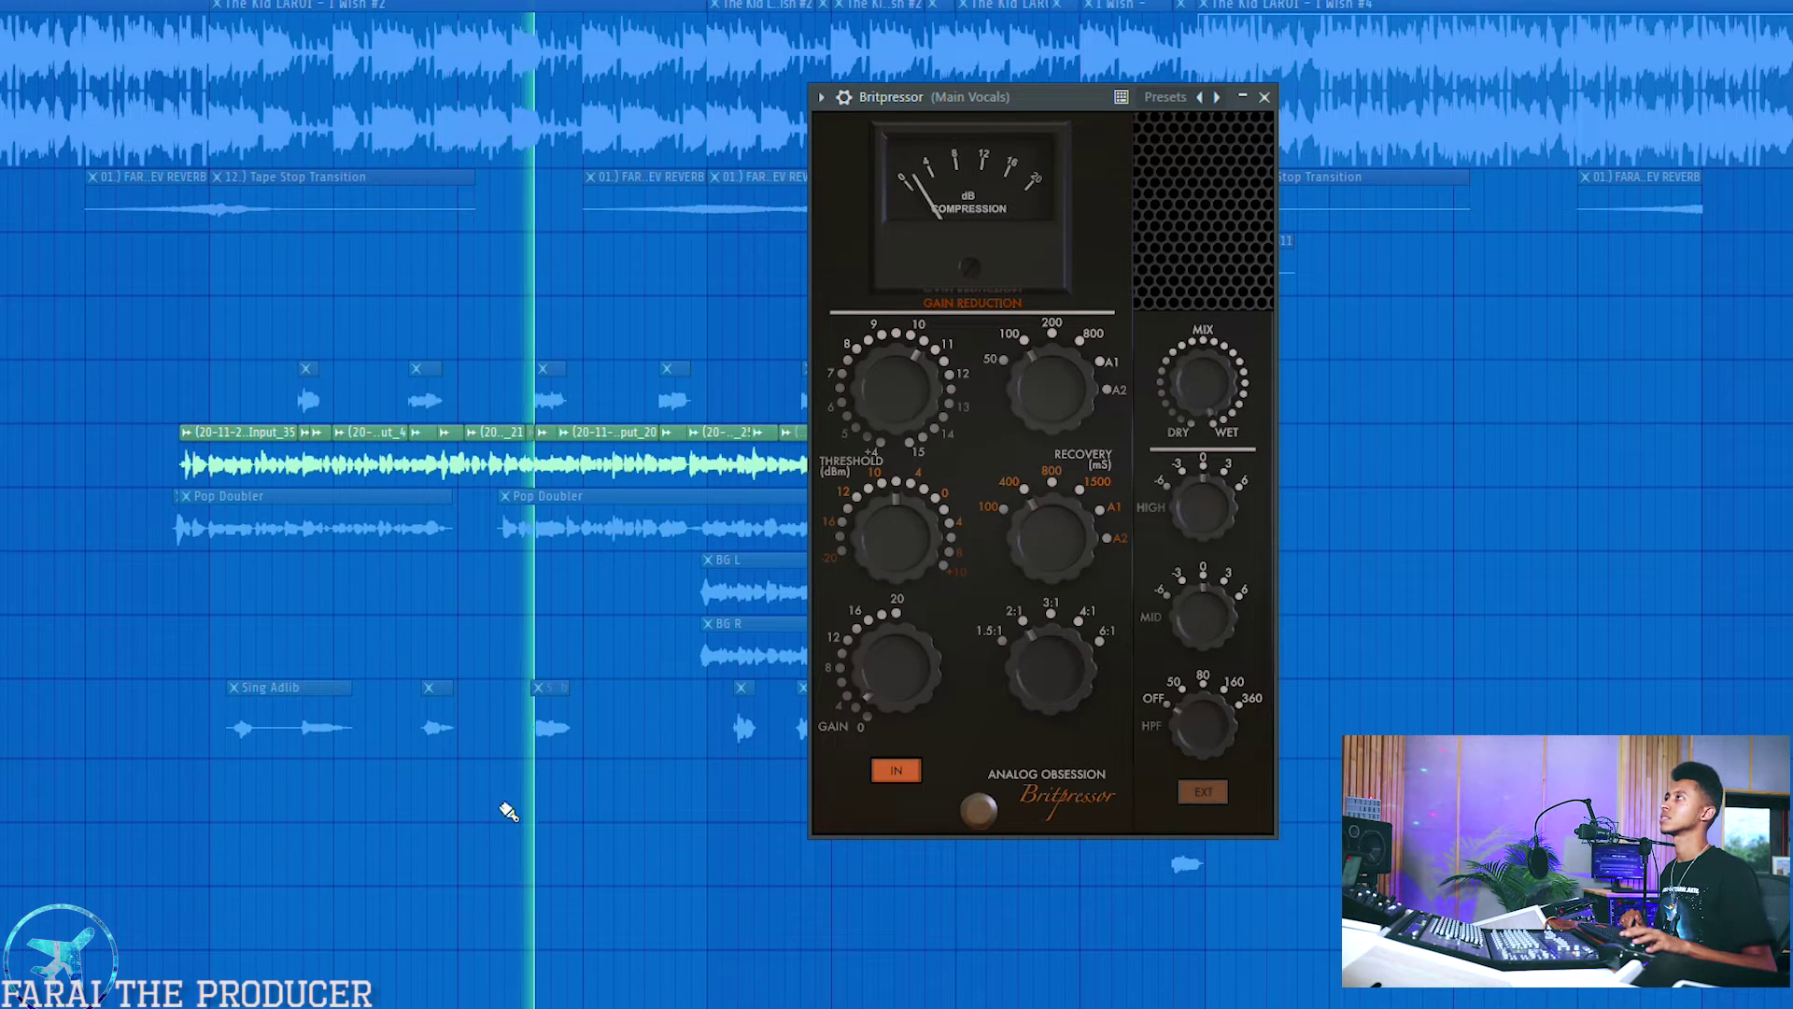
pyautogui.press('F9')
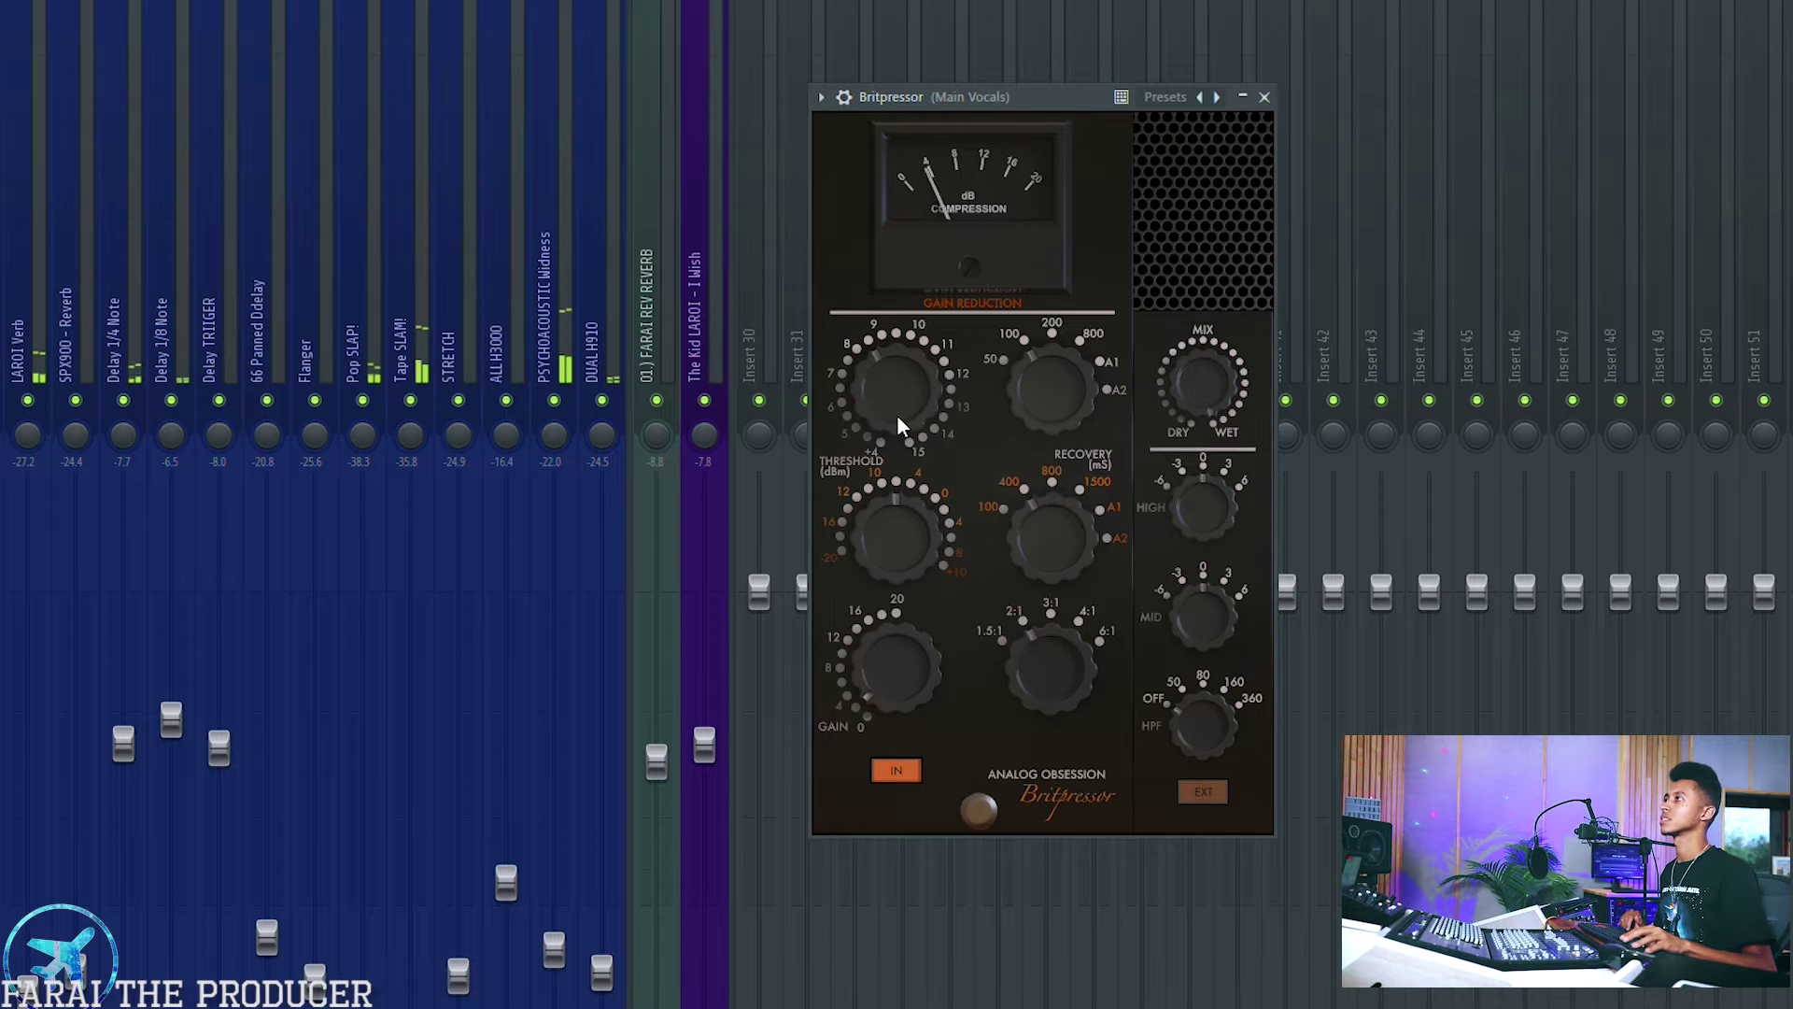
pyautogui.moveTo(897, 414); pyautogui.dragTo(895, 385)
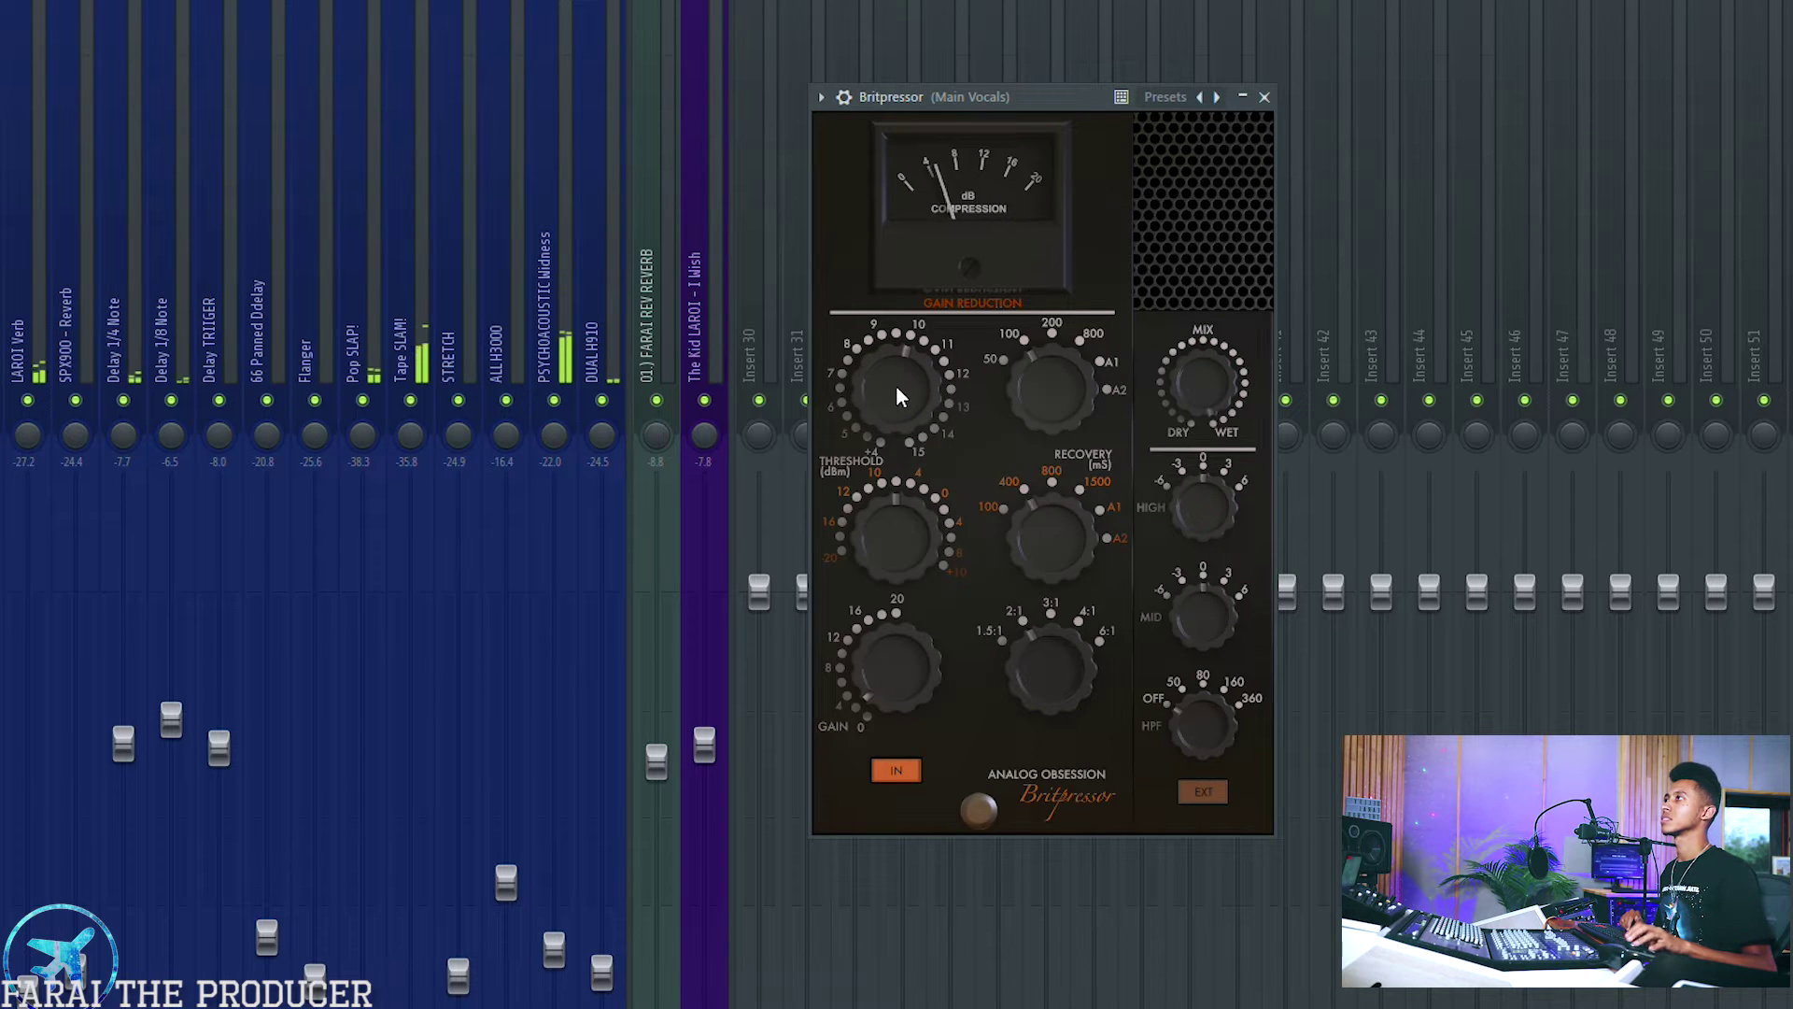
pyautogui.moveTo(955, 108); pyautogui.dragTo(956, 82)
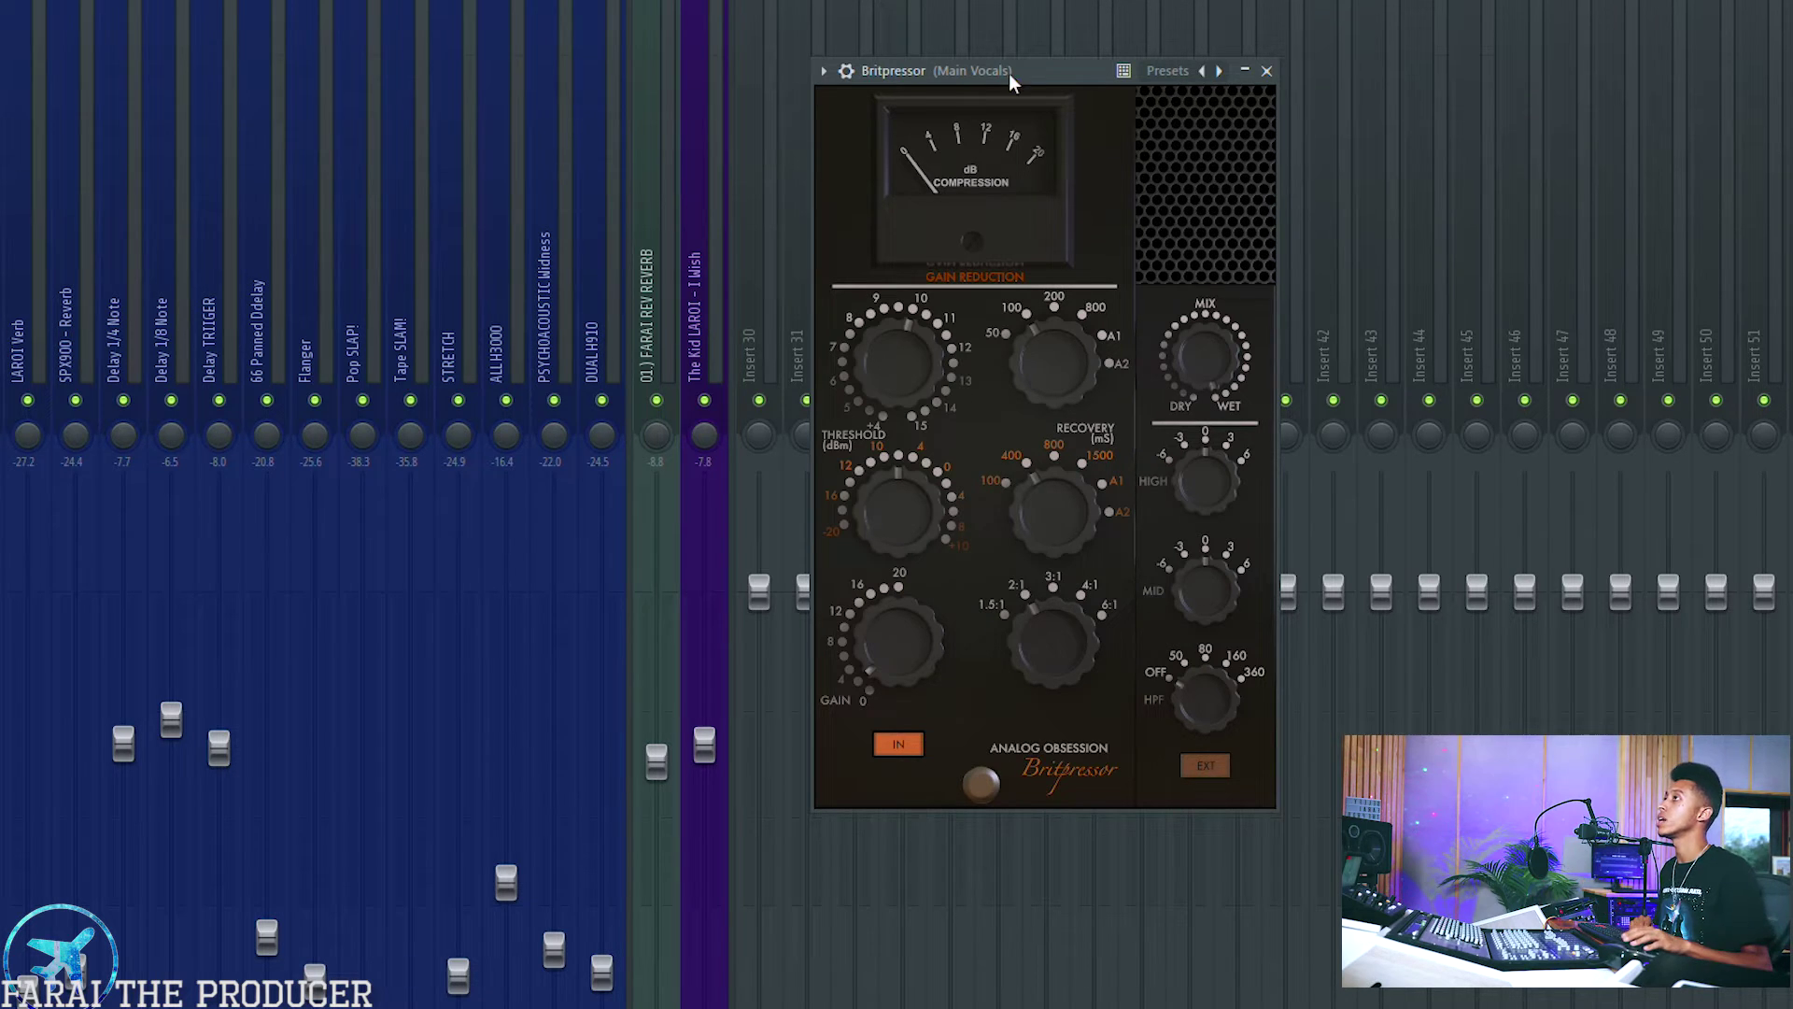
pyautogui.moveTo(1008, 73); pyautogui.dragTo(975, 10)
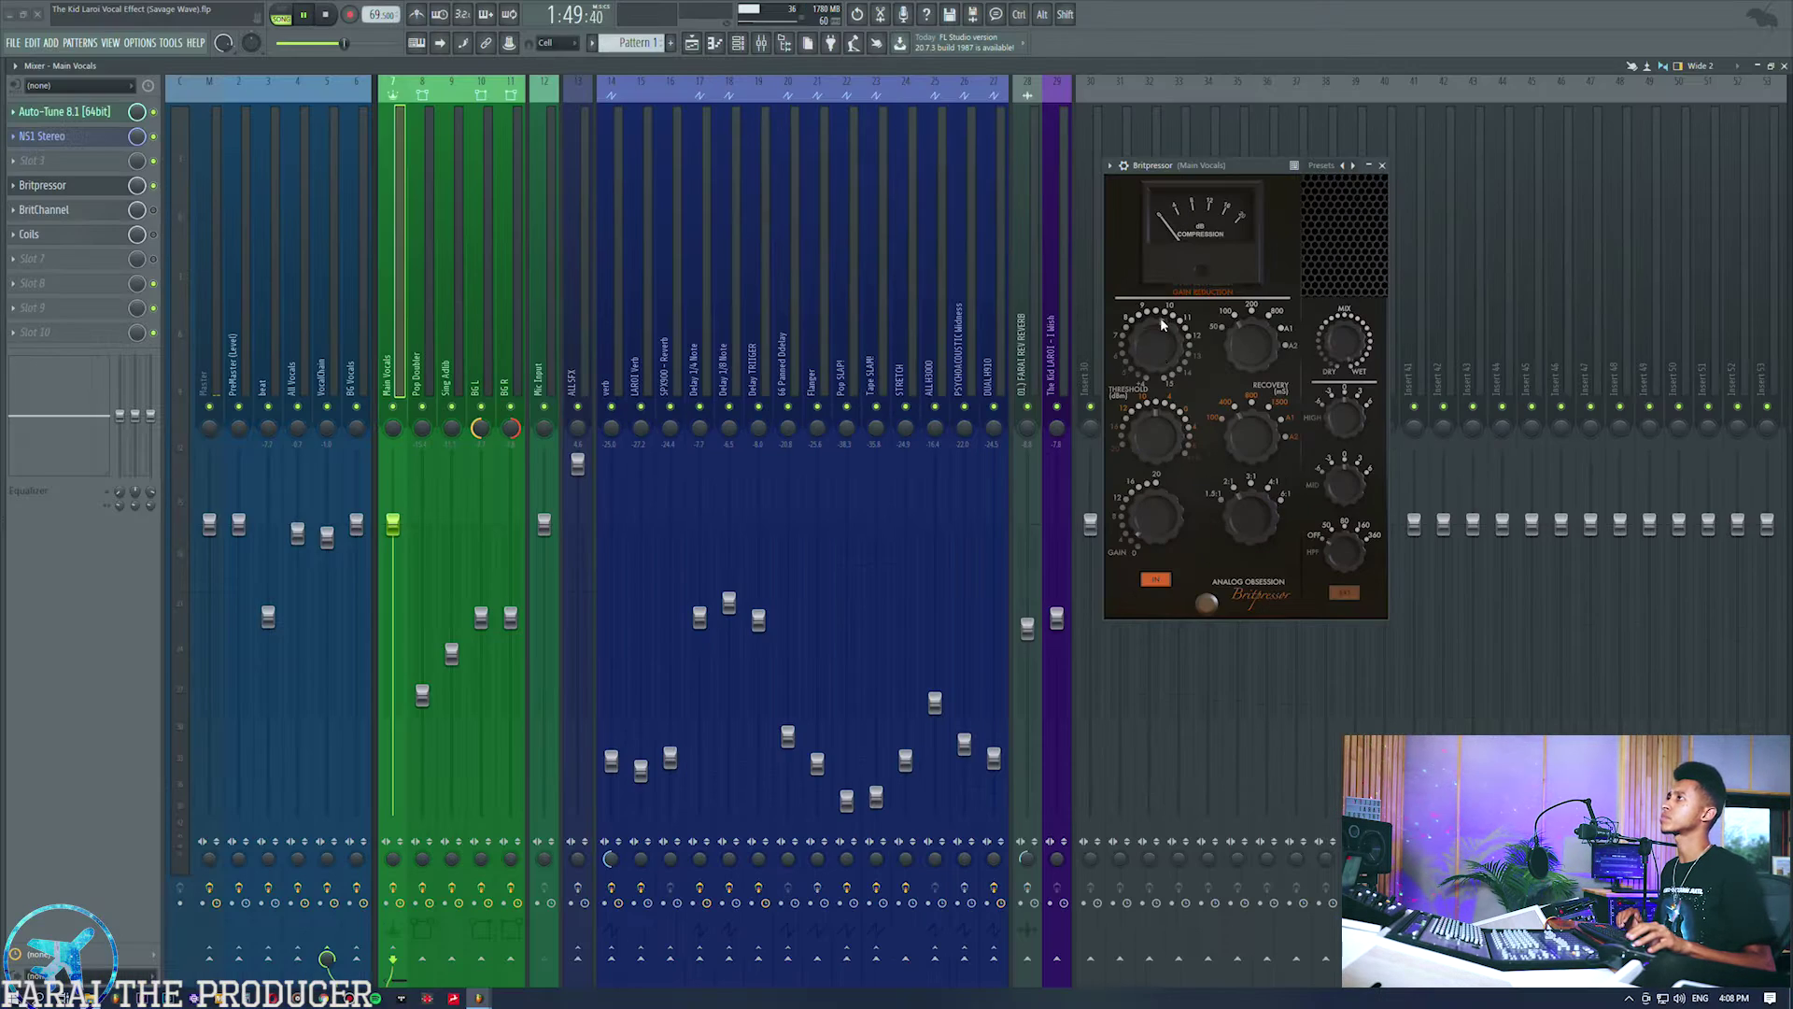
pyautogui.press('space')
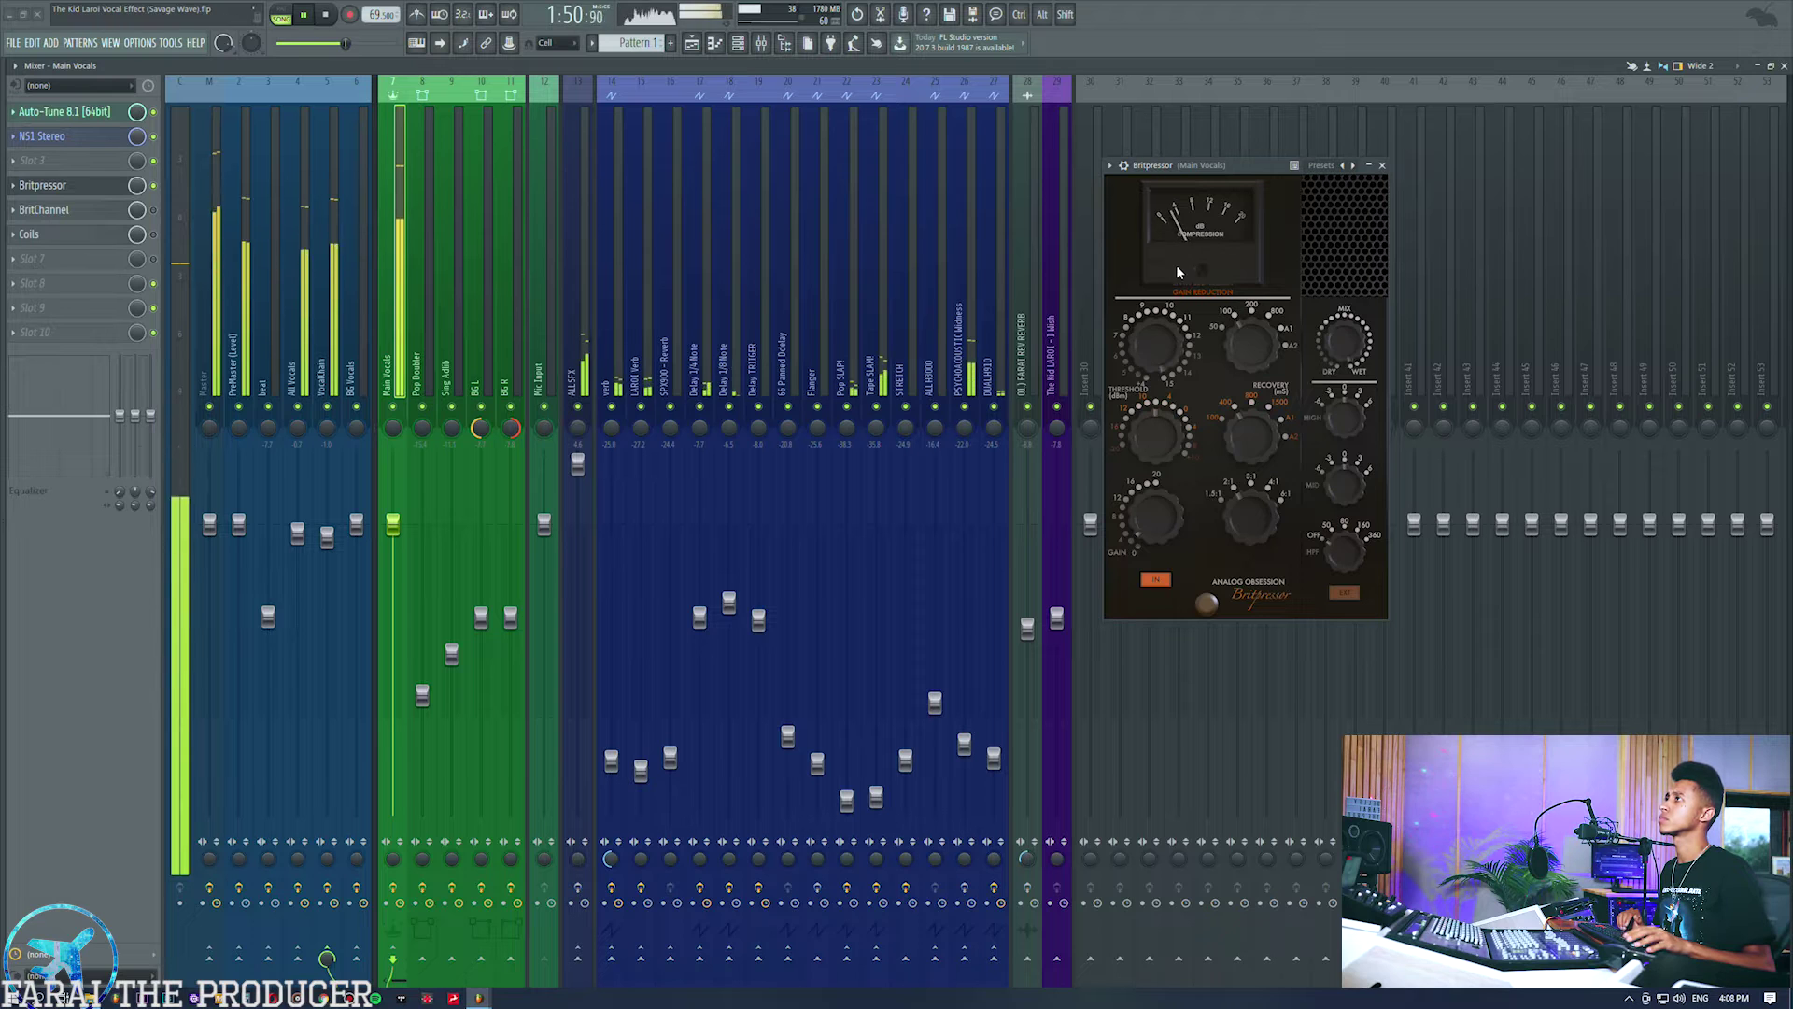
# Raise the Britpressor Limit Level from 6 to 9 while the vocal plays, then stop.
pyautogui.press('space')
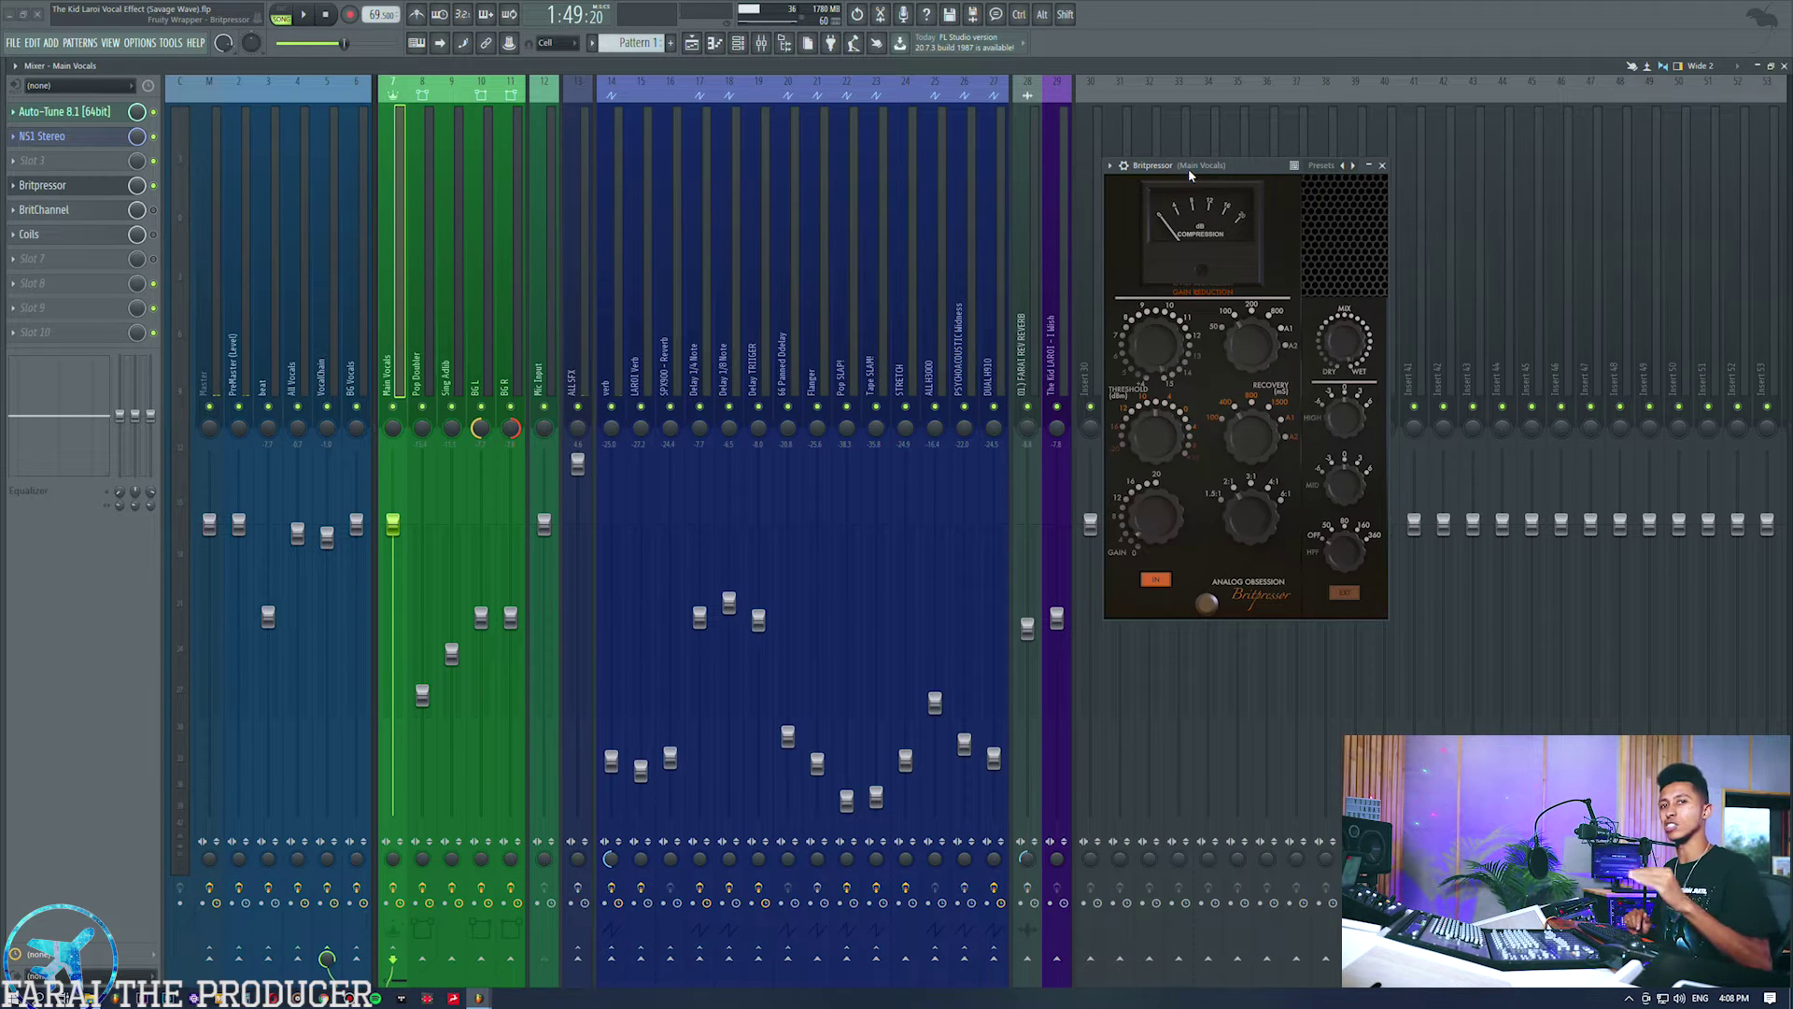
pyautogui.press('space')
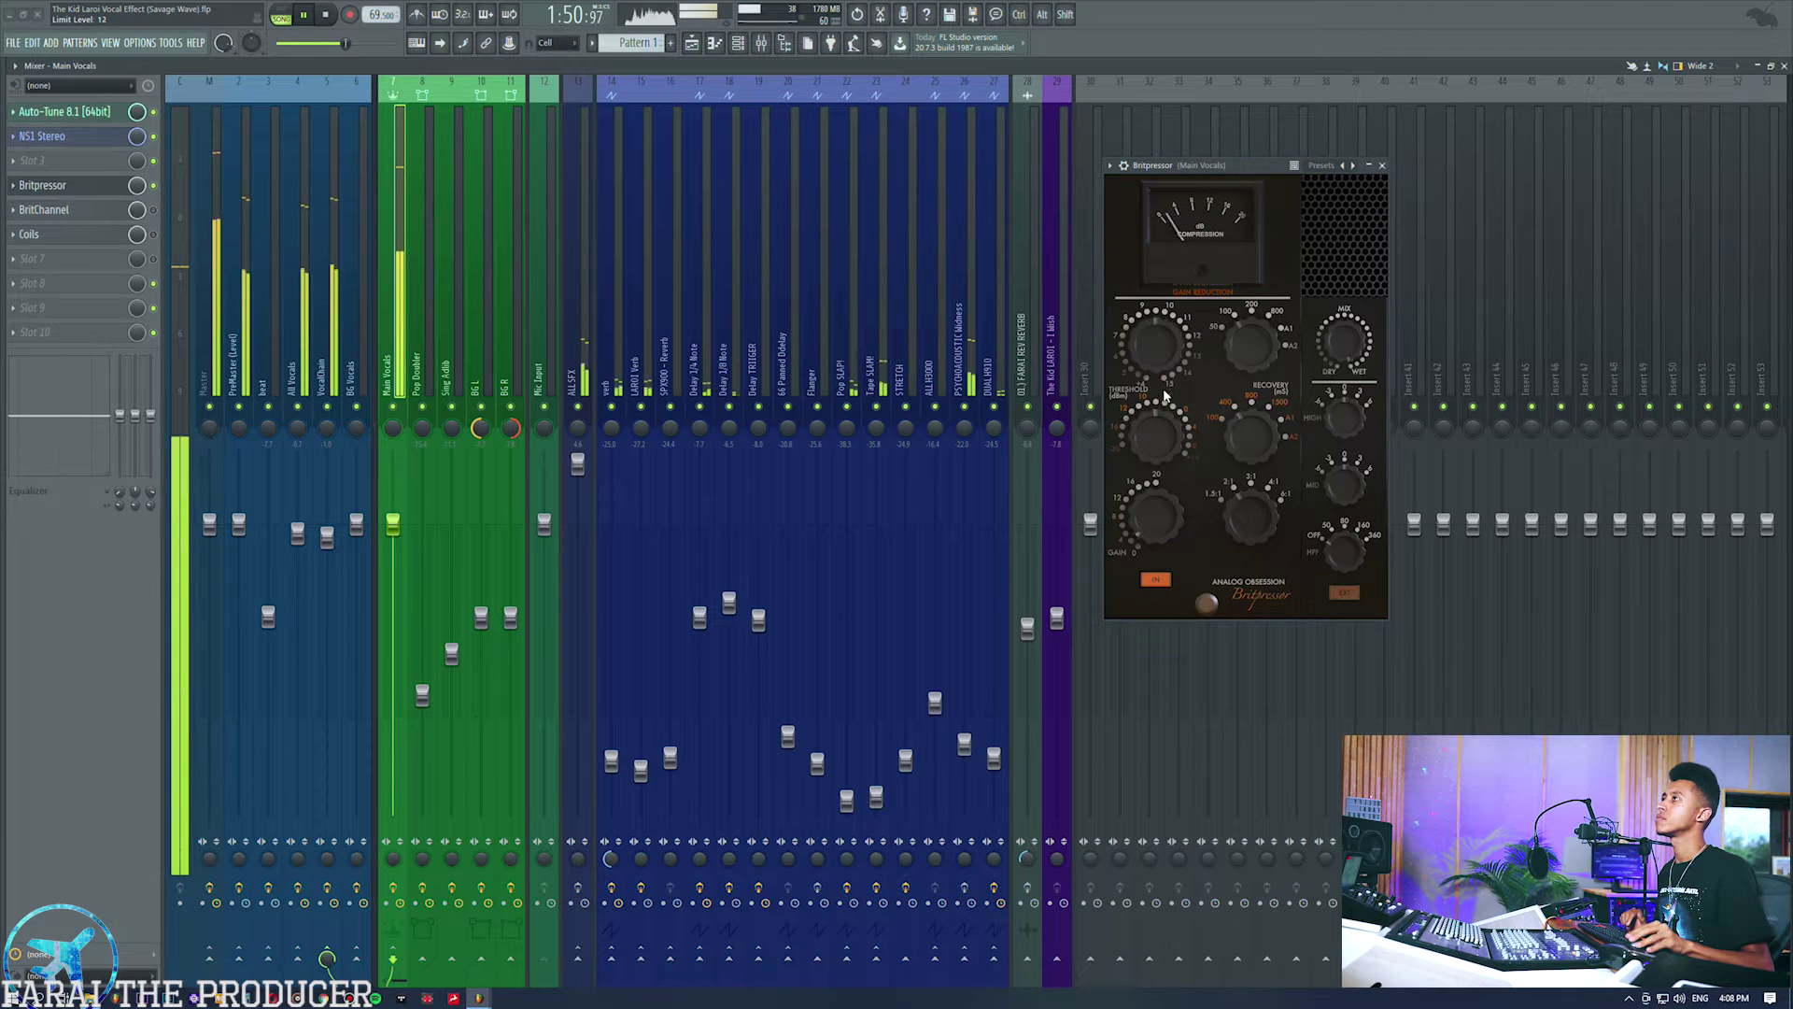
pyautogui.moveTo(1158, 423); pyautogui.dragTo(1158, 404)
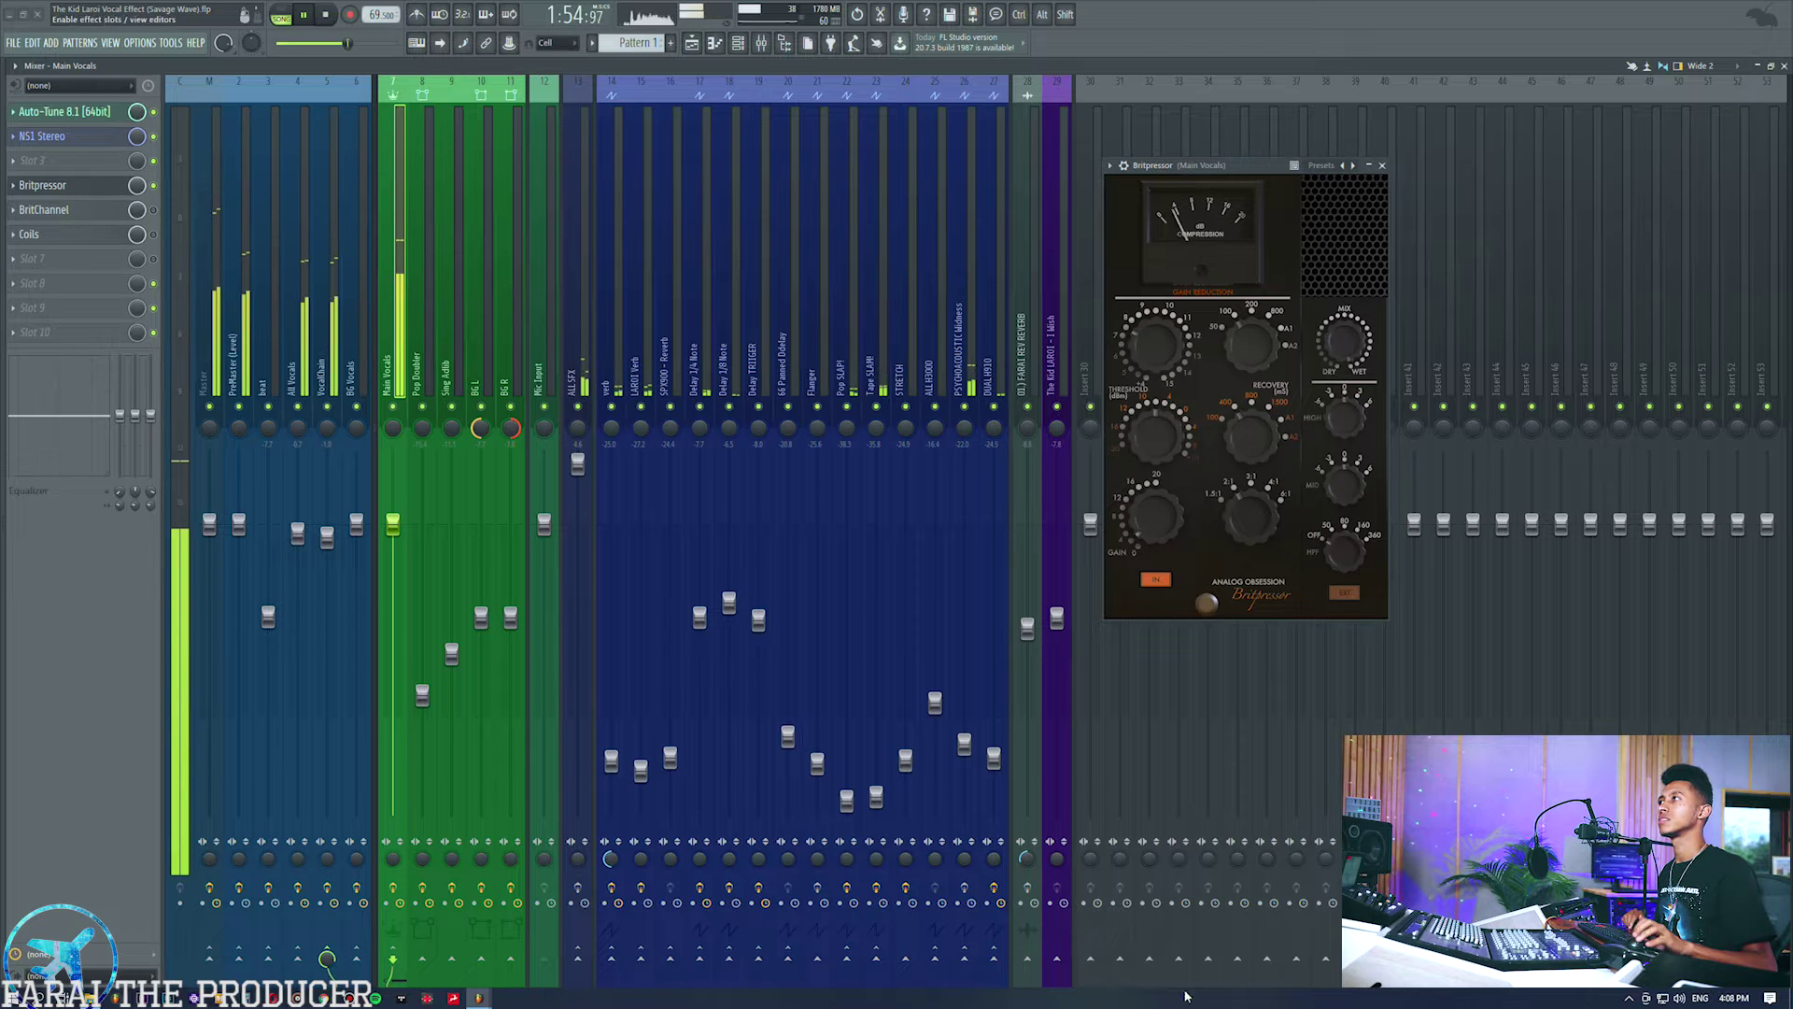
pyautogui.moveTo(1214, 165); pyautogui.dragTo(1210, 160)
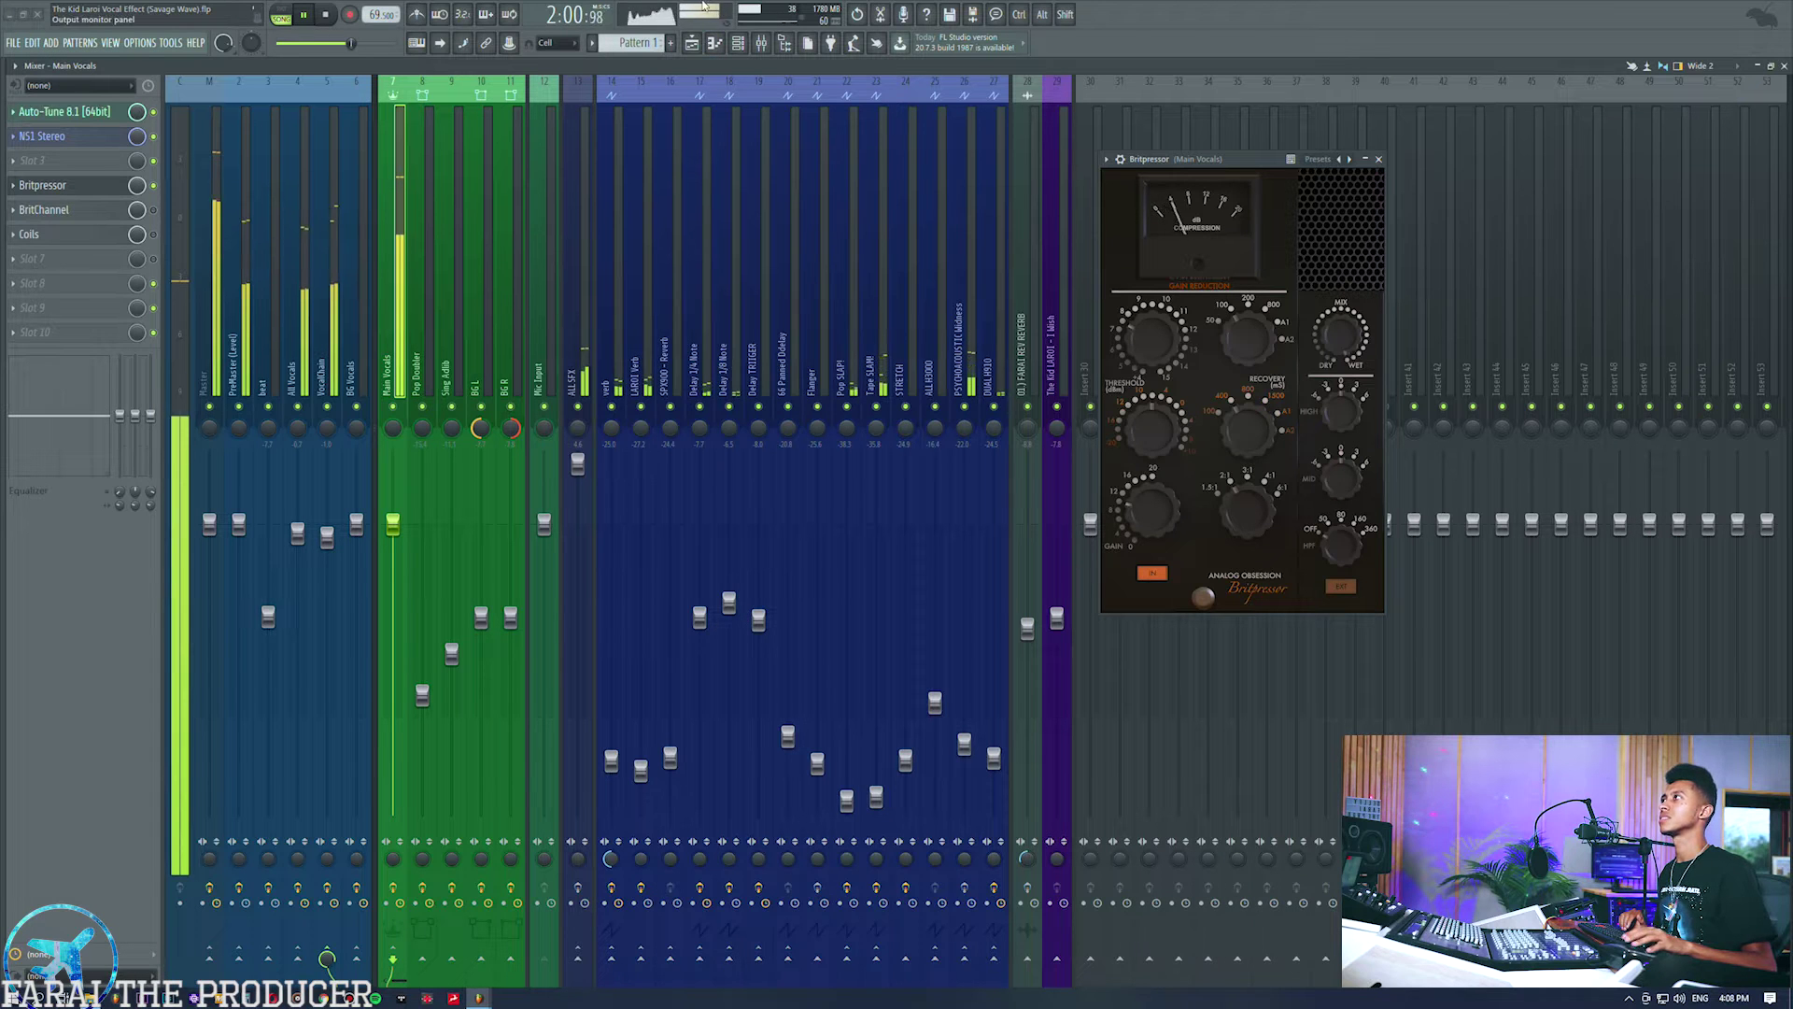
pyautogui.moveTo(1214, 158); pyautogui.dragTo(1204, 143)
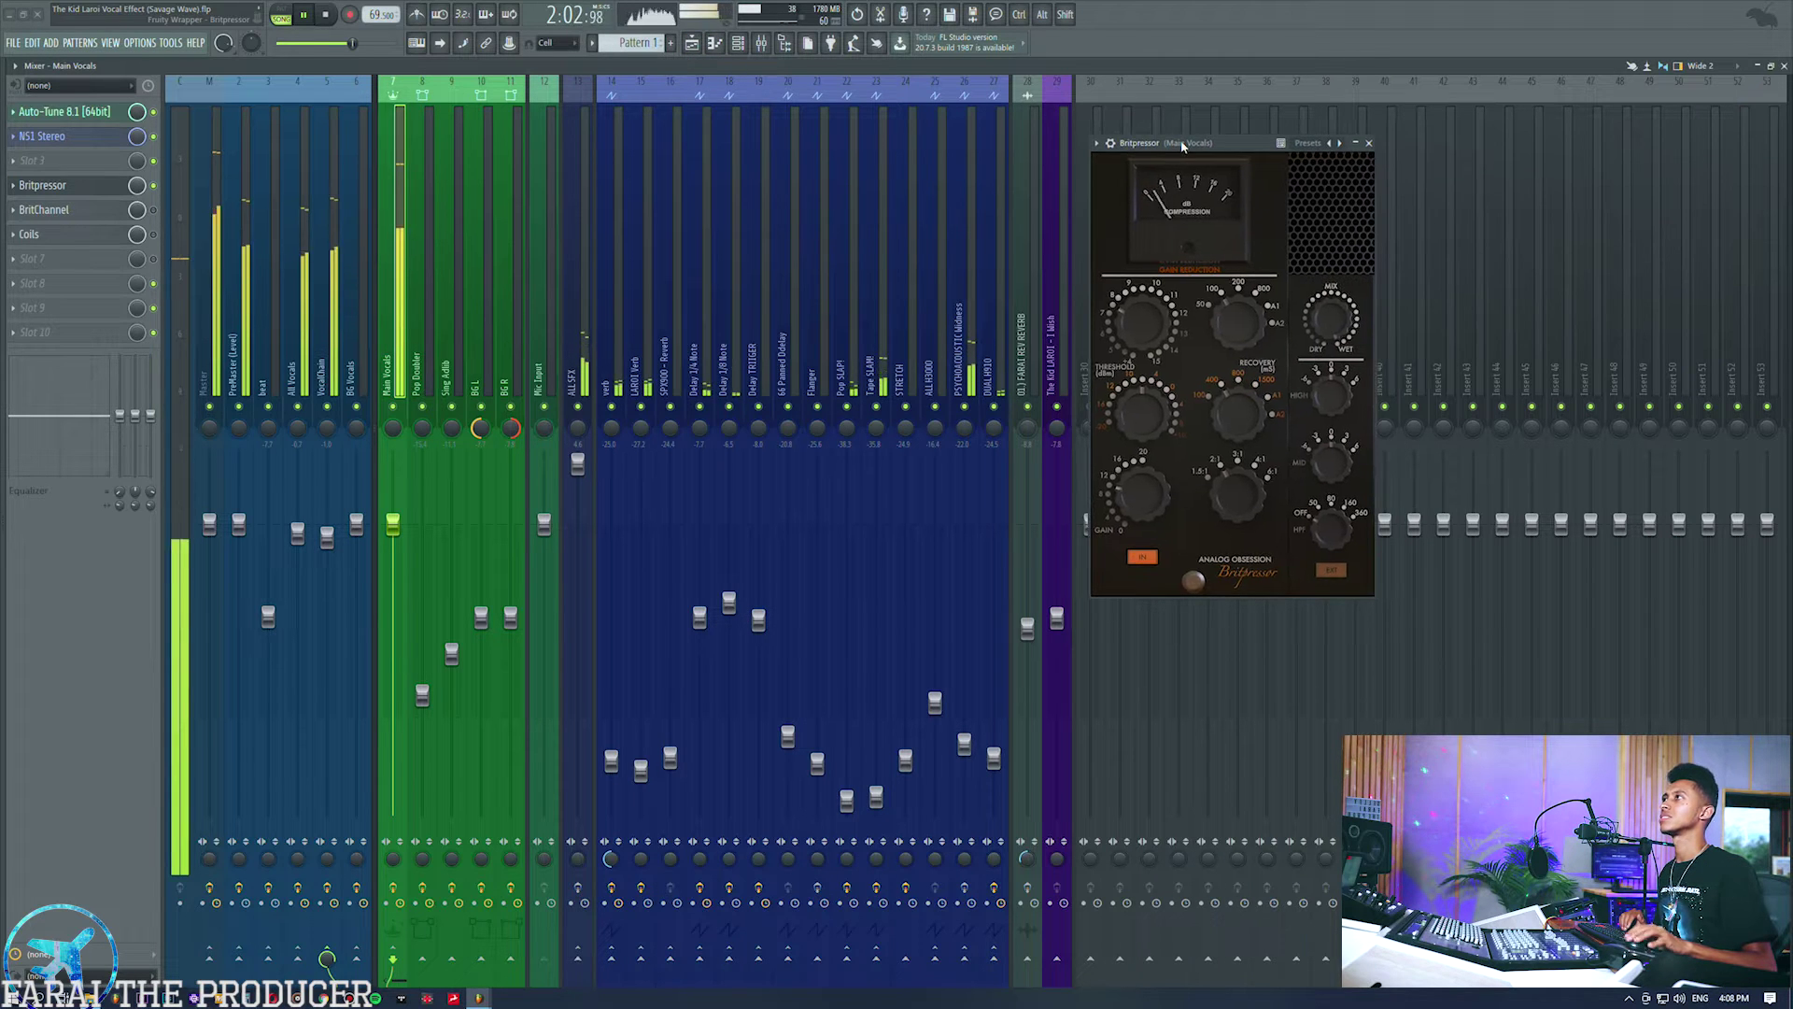
pyautogui.press('space')
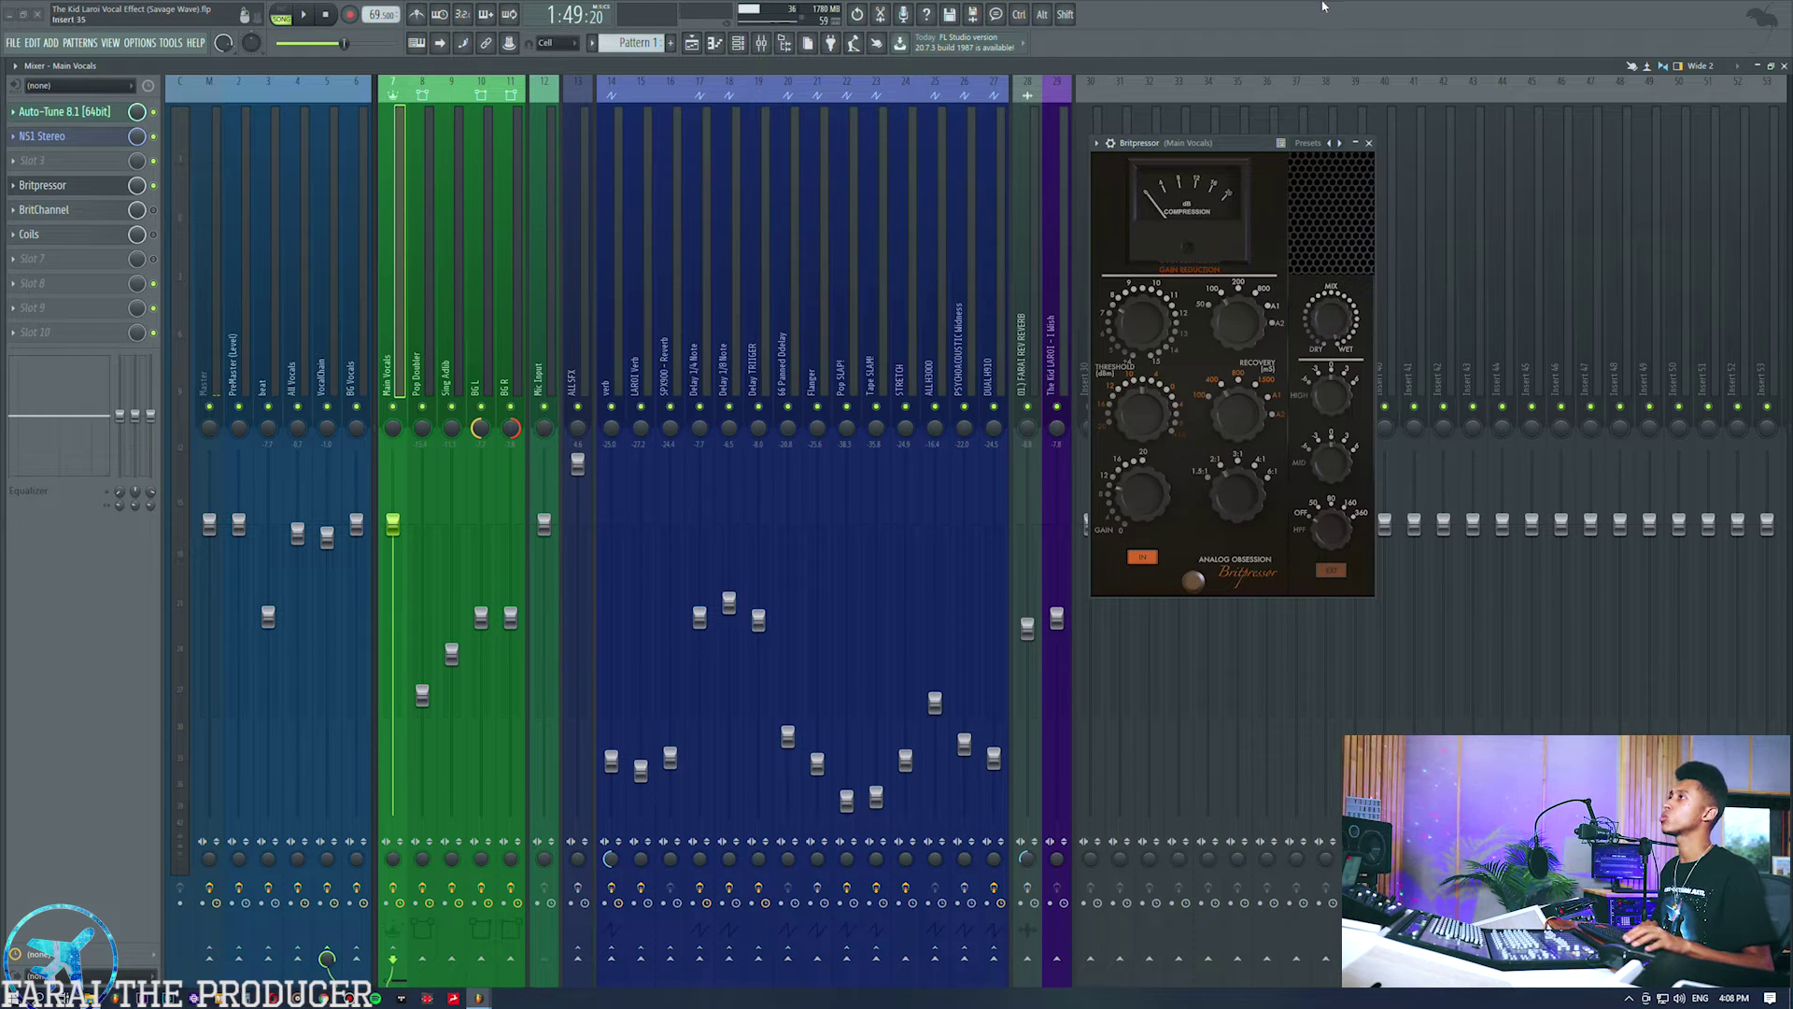
# Unsolo the Main Vocal track in the playlist arrangement.
pyautogui.moveTo(1145, 143); pyautogui.dragTo(1187, 184)
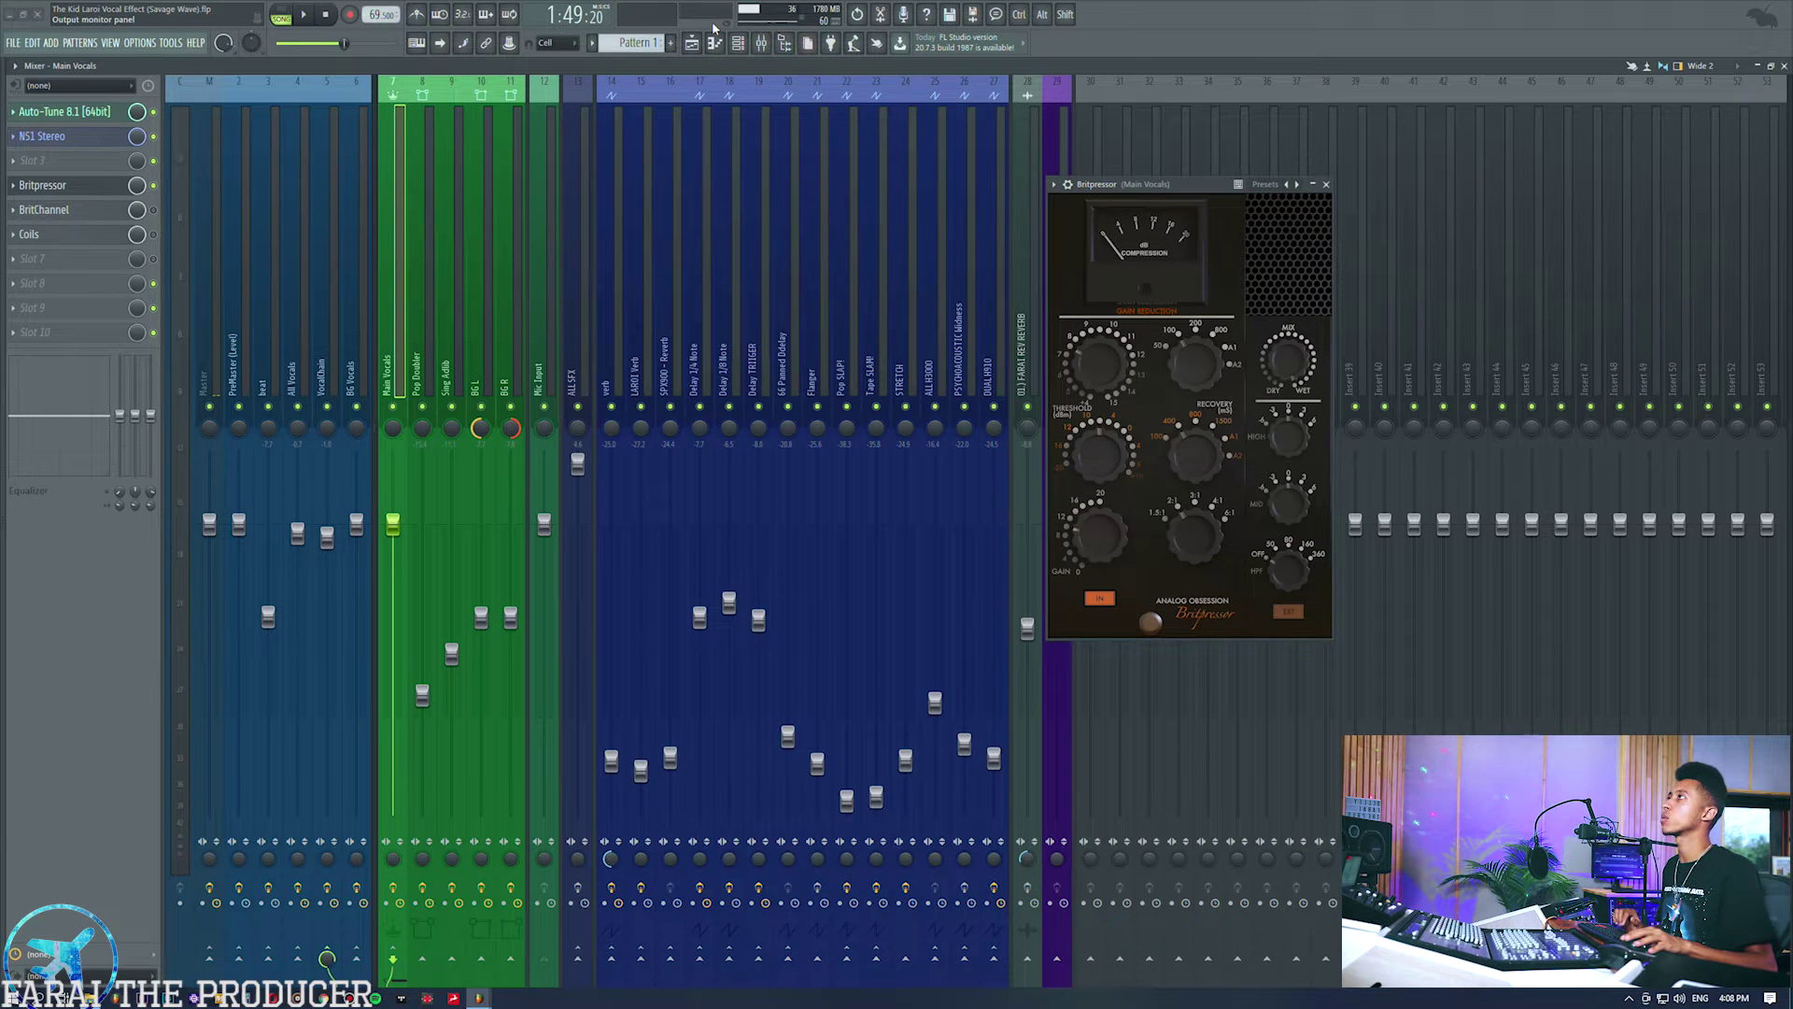
pyautogui.click(692, 42)
pyautogui.rightClick(190, 452)
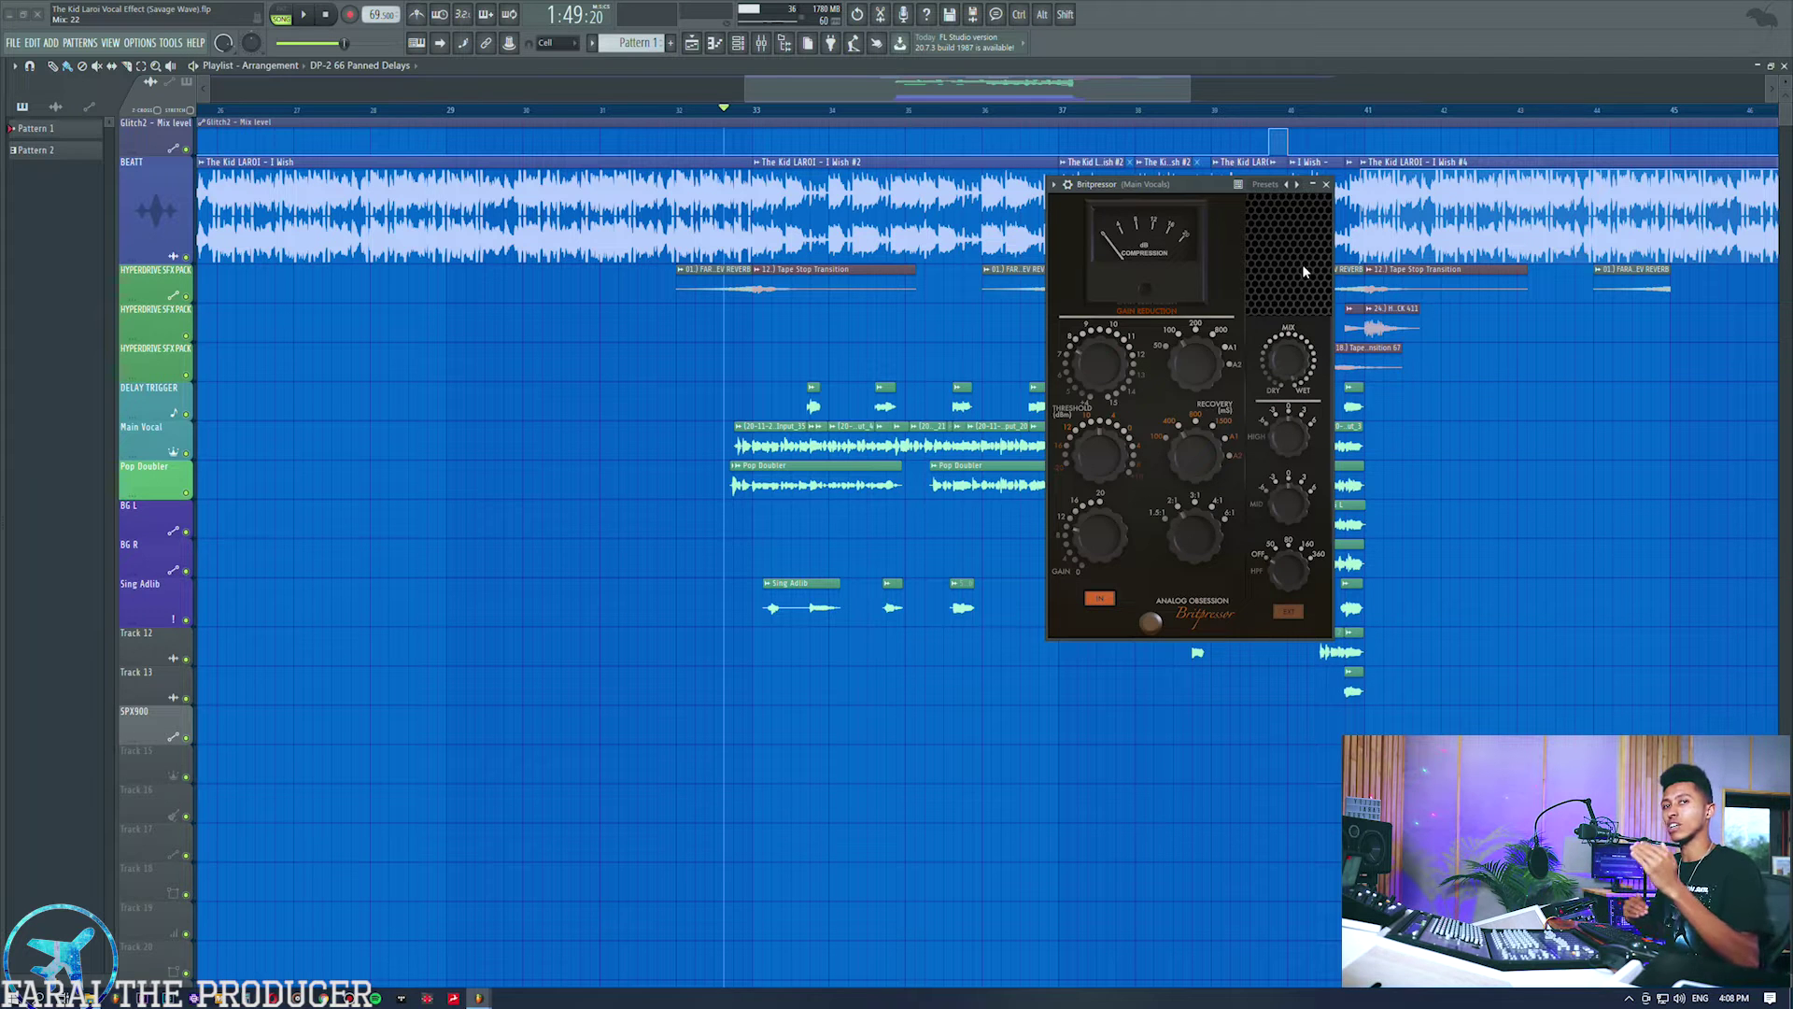
# During playback, lower the Britpressor threshold slightly and bring its gain from about 10 to 5.
pyautogui.press('space')
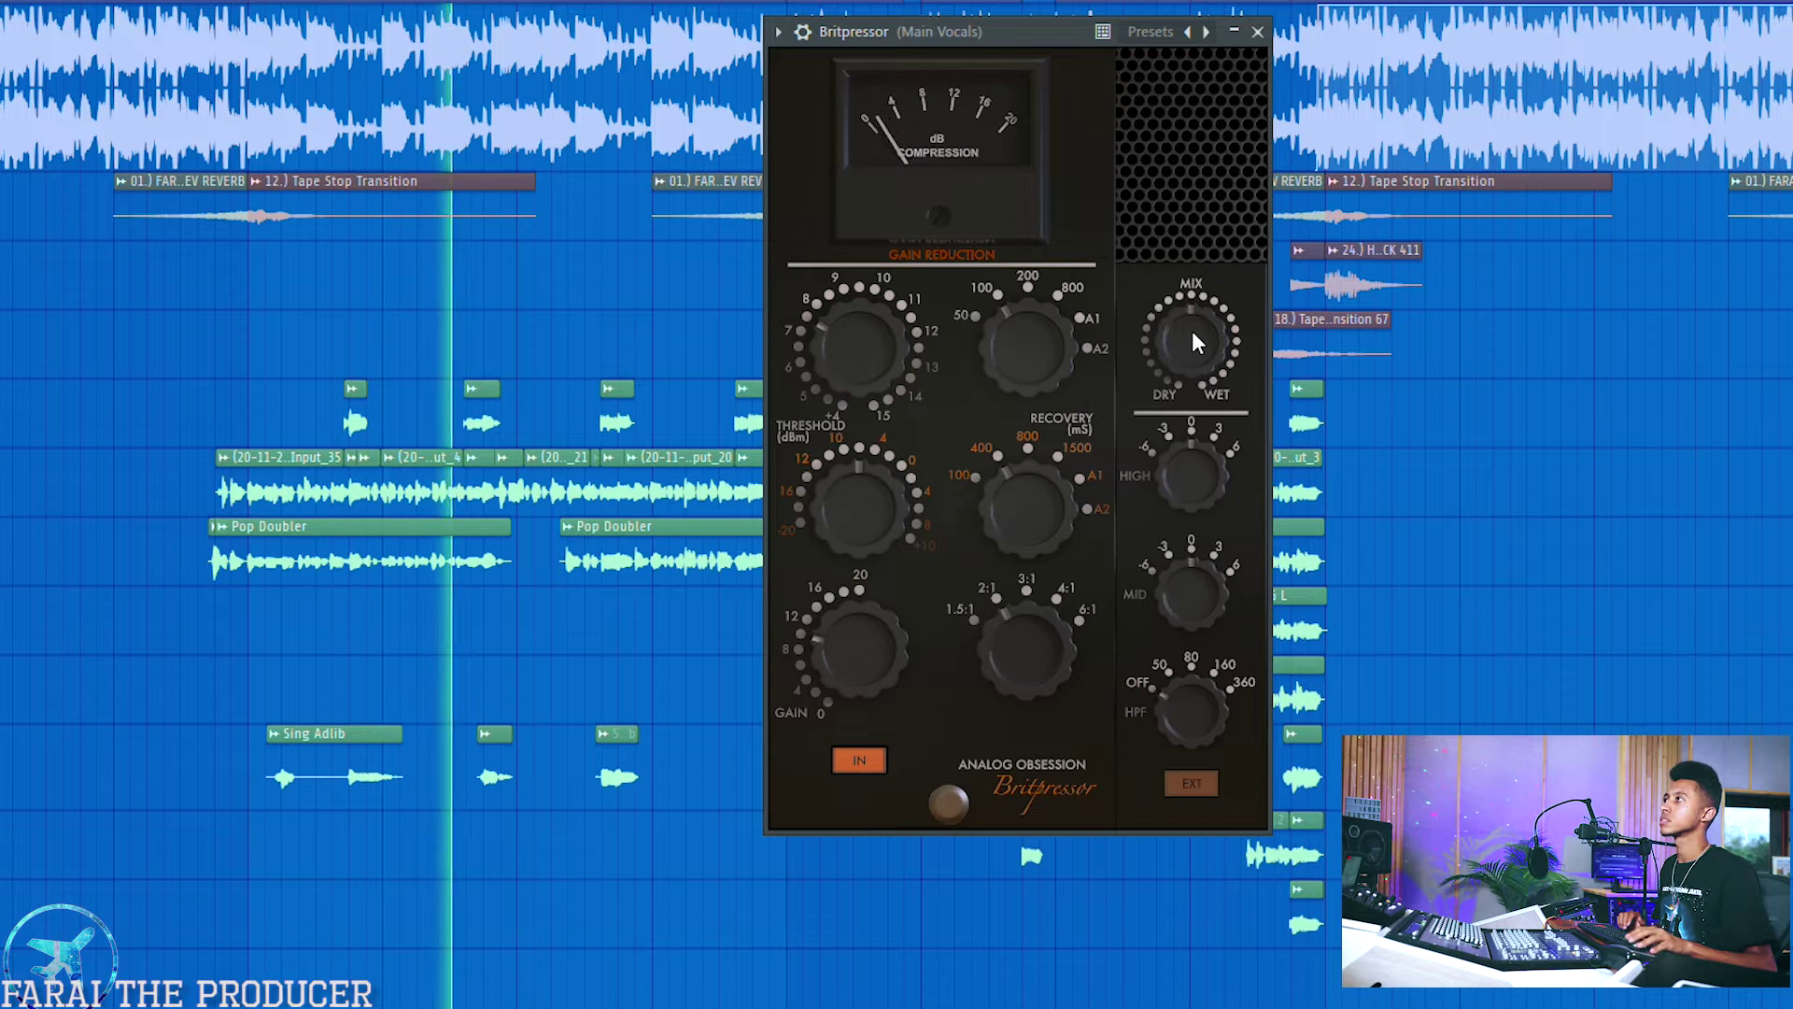
pyautogui.moveTo(895, 321); pyautogui.dragTo(893, 329)
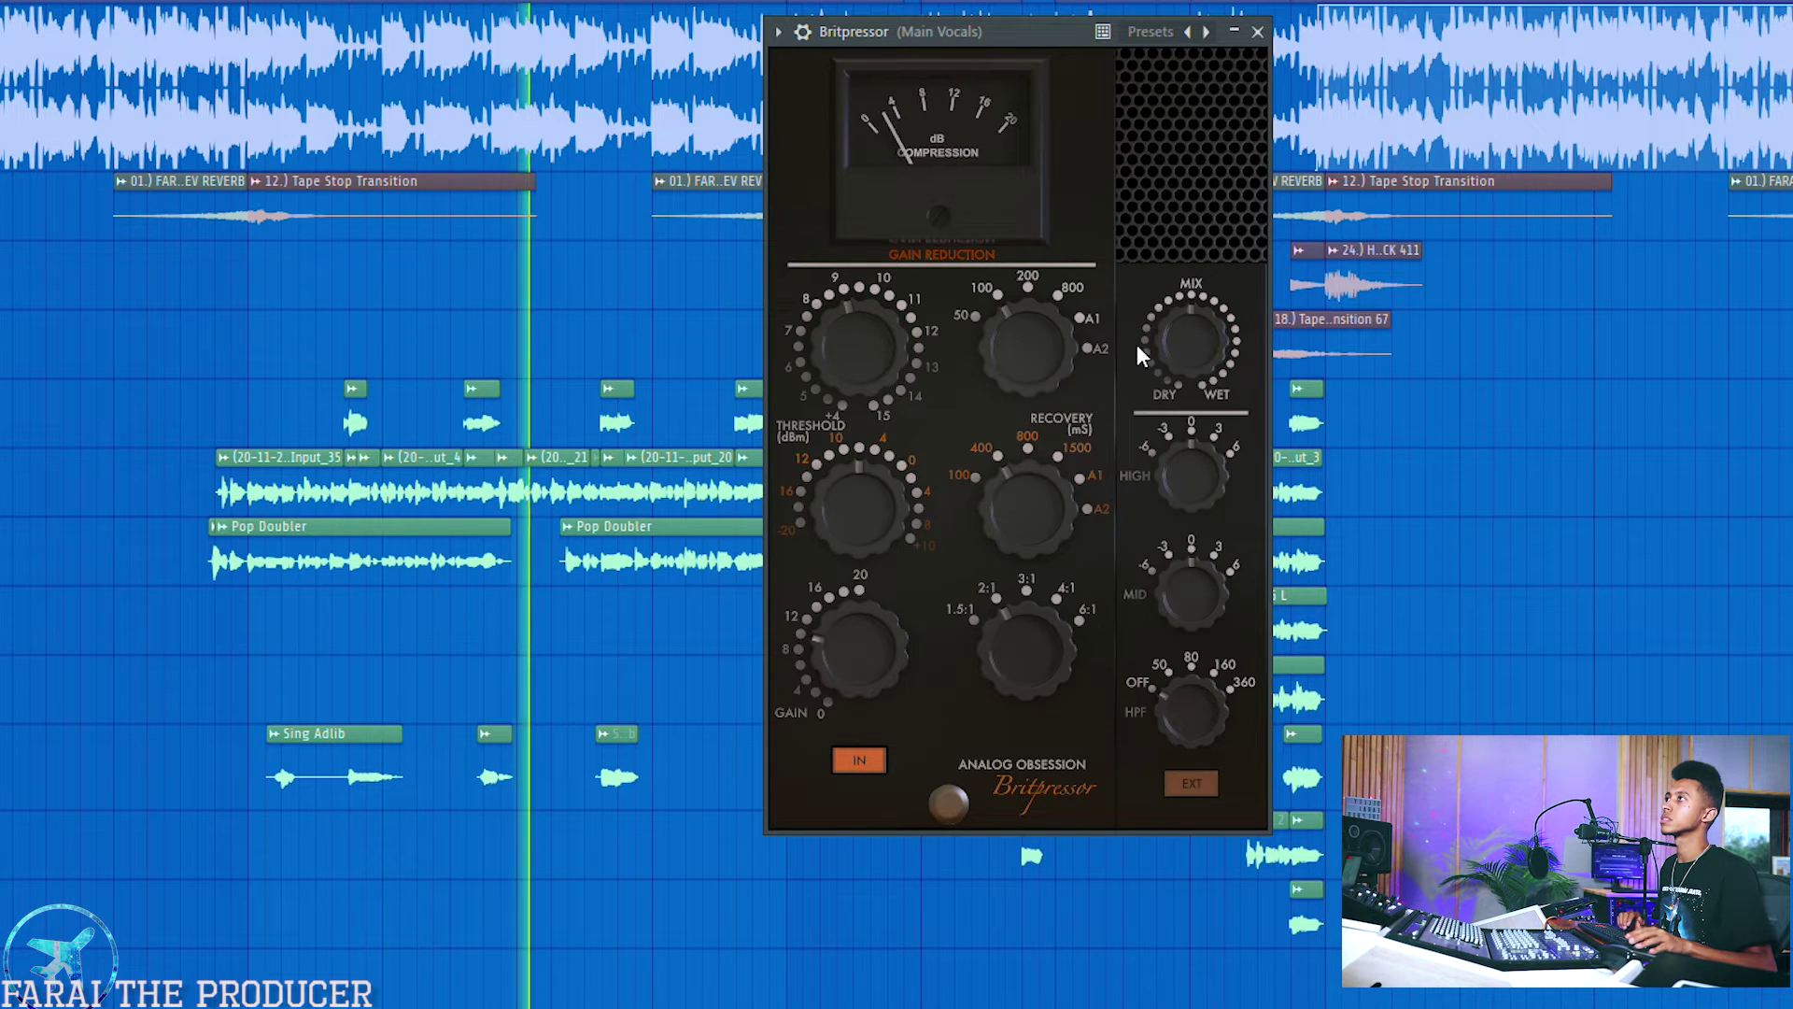
pyautogui.moveTo(863, 592); pyautogui.dragTo(849, 710)
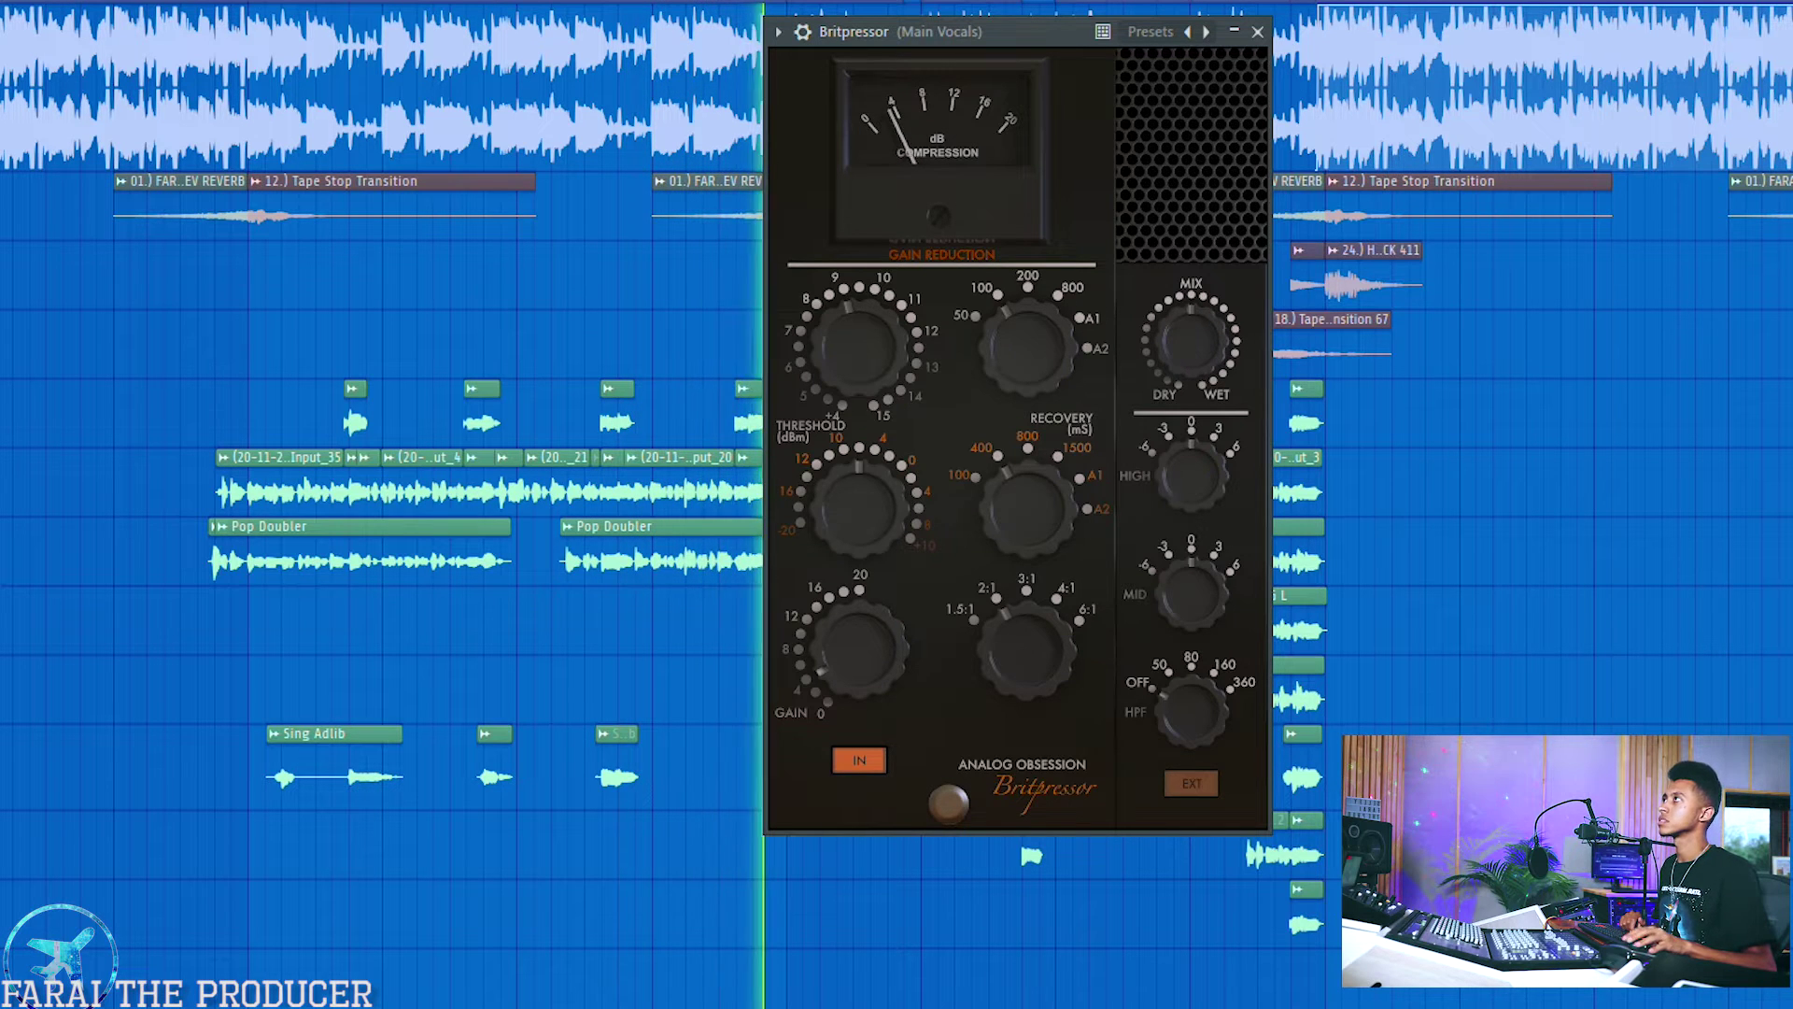
pyautogui.press('F9')
pyautogui.moveTo(843, 657); pyautogui.dragTo(844, 639)
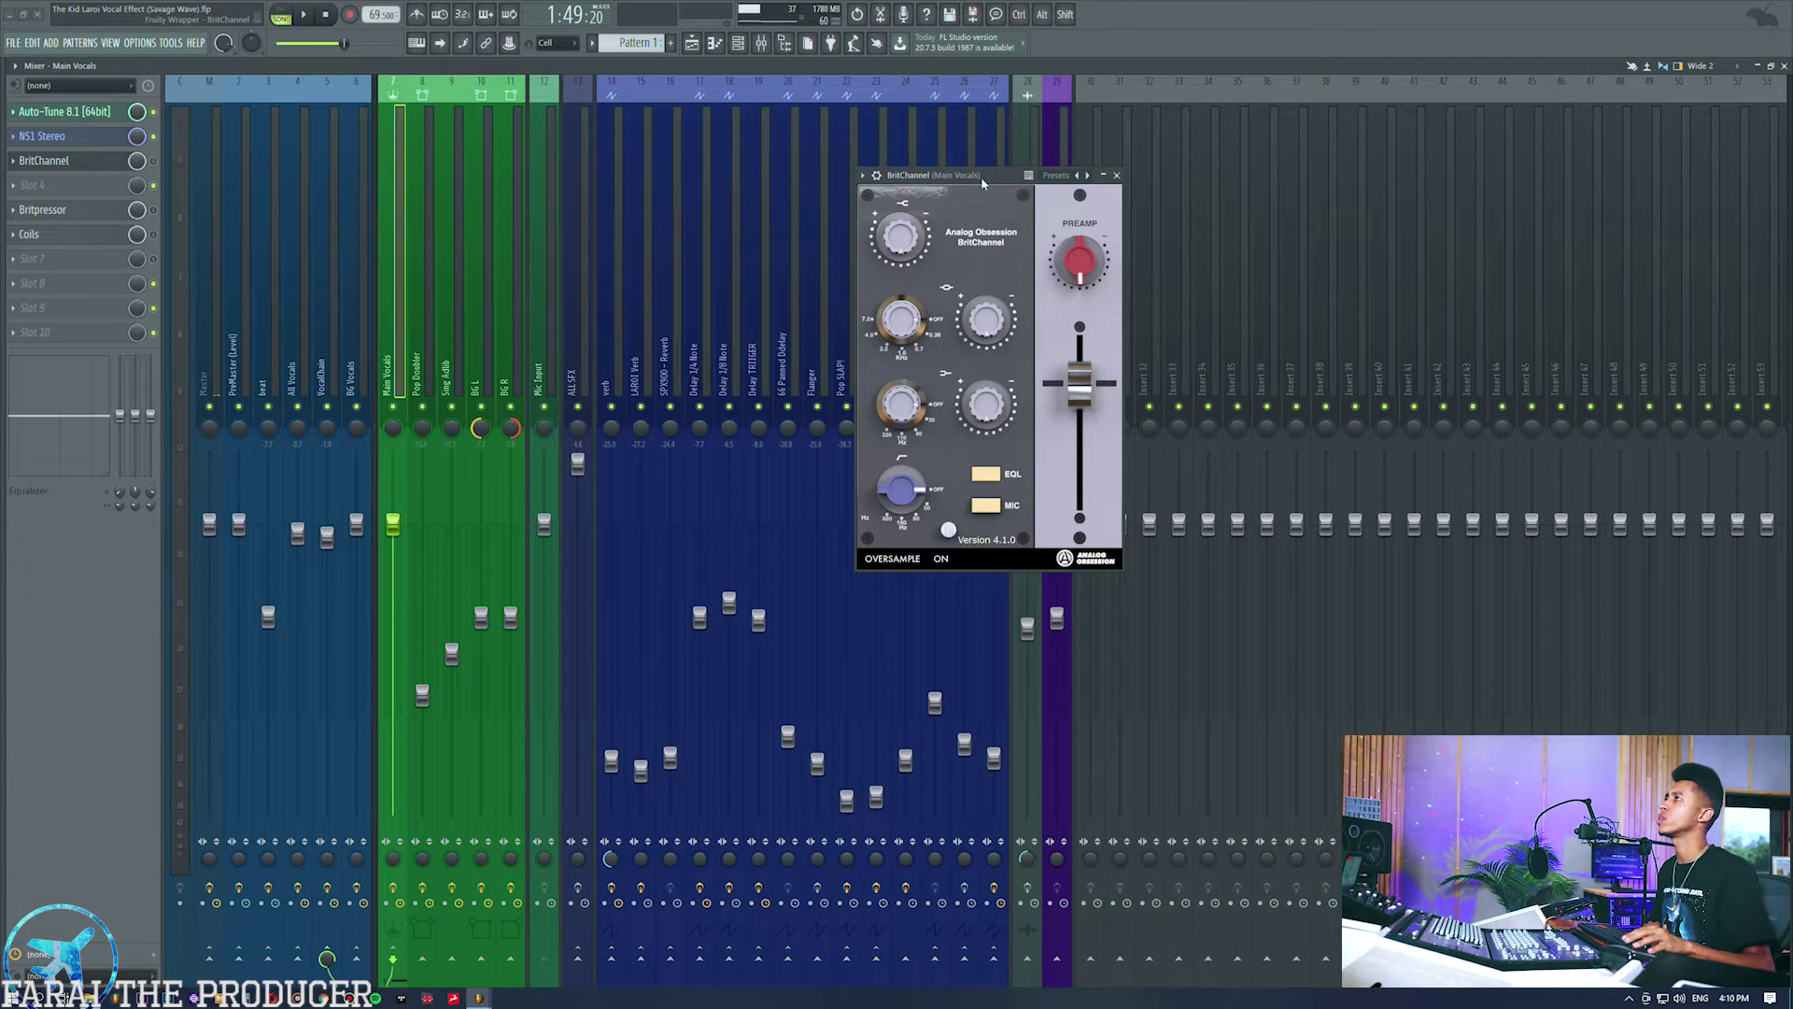
# In BritChannel, switch on the low EQ near 35 Hz and set the high-pass to about 80 Hz.
pyautogui.moveTo(981, 176); pyautogui.dragTo(940, 177)
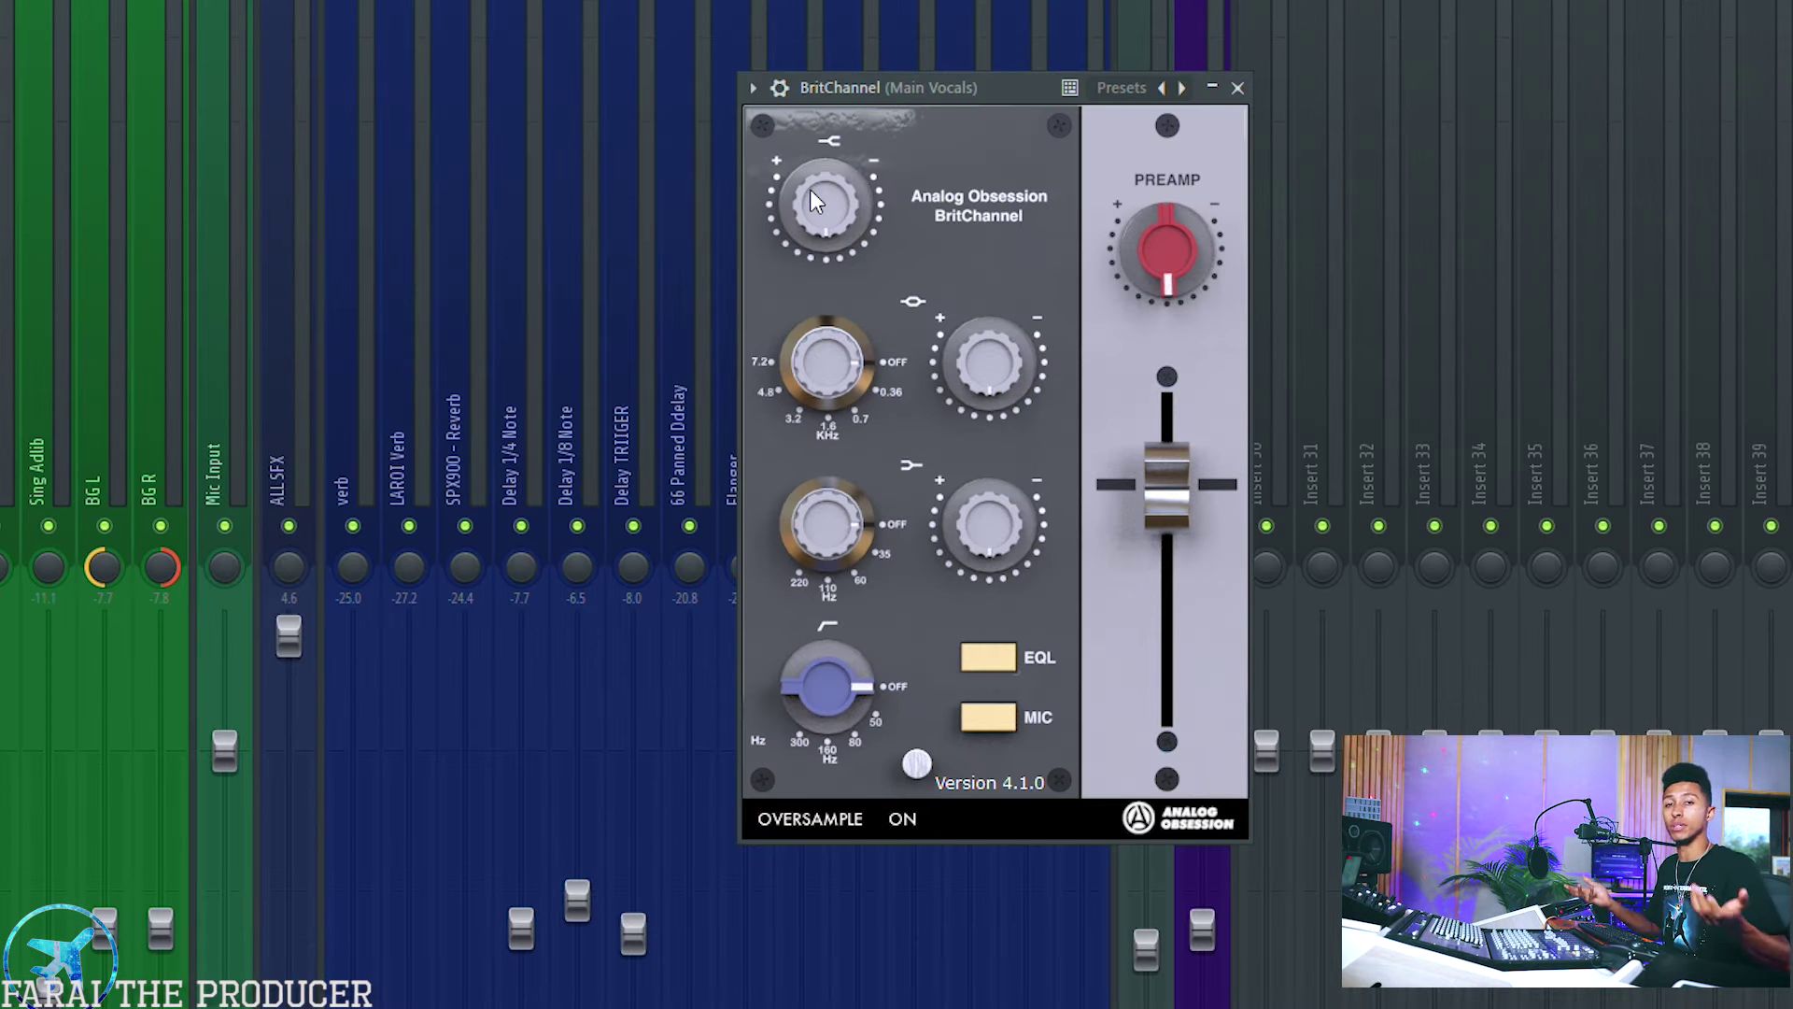
pyautogui.moveTo(872, 81); pyautogui.dragTo(776, 26)
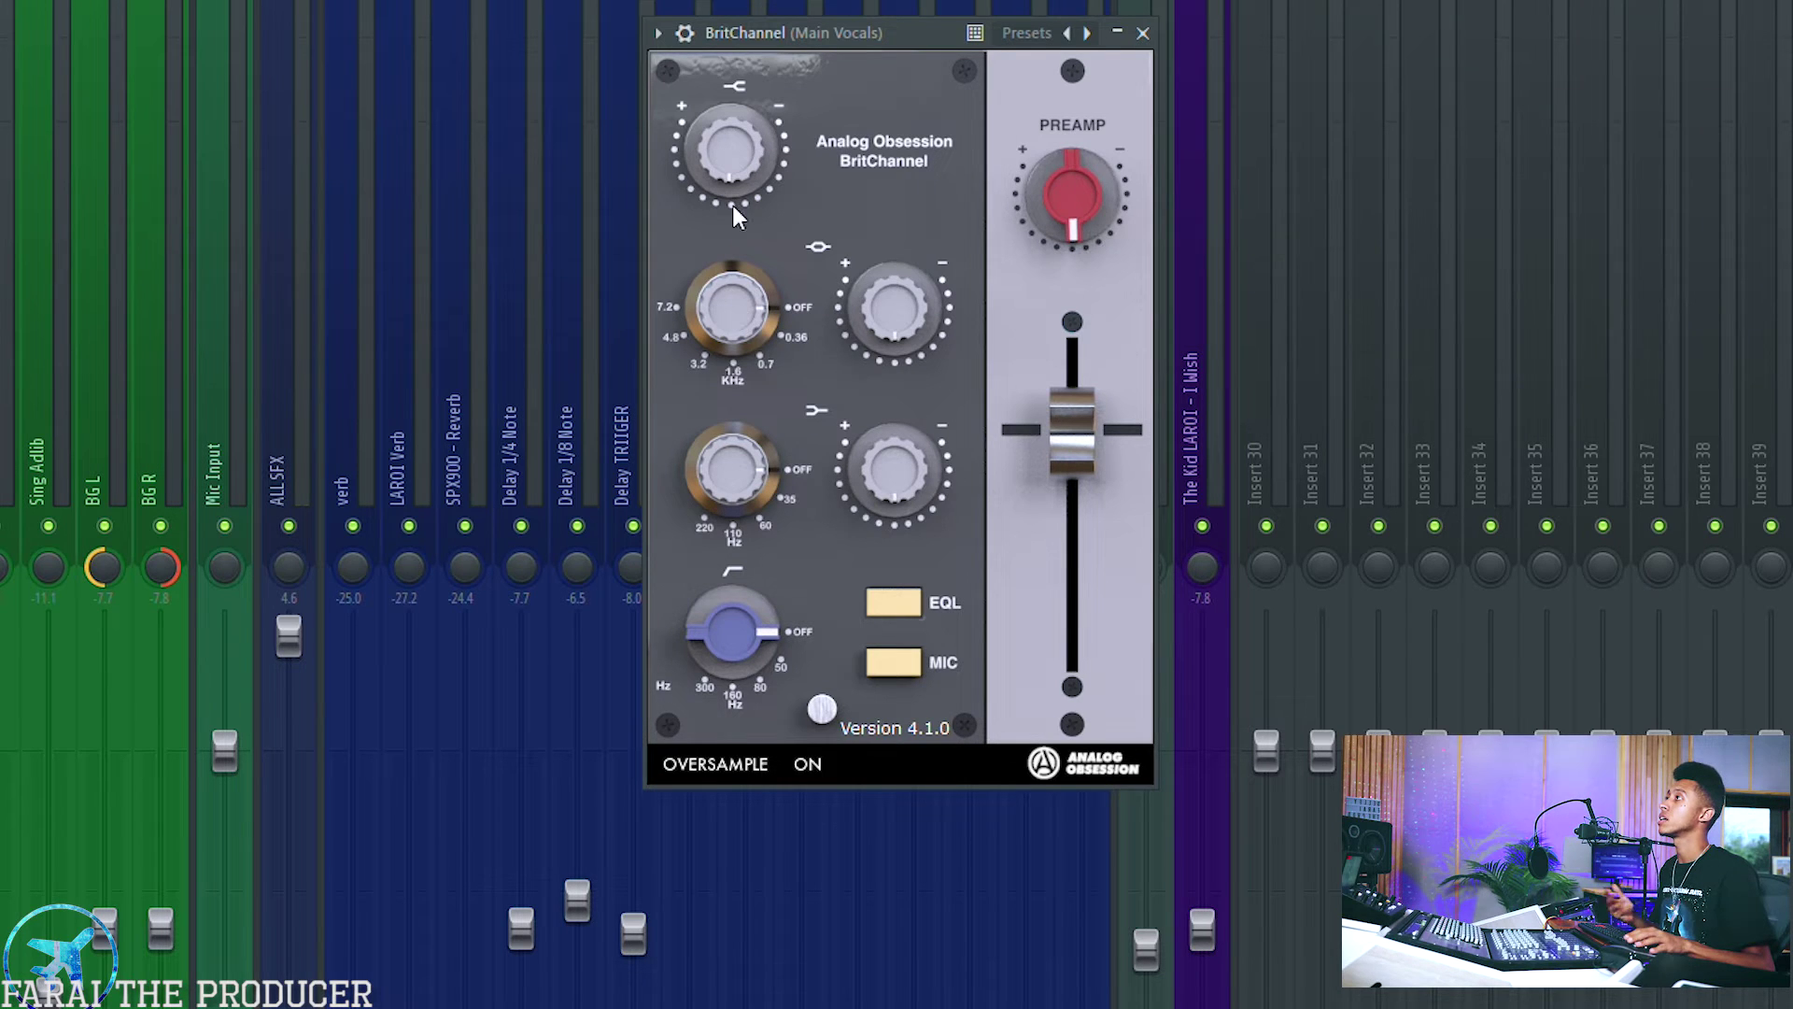
pyautogui.moveTo(733, 432); pyautogui.dragTo(724, 457)
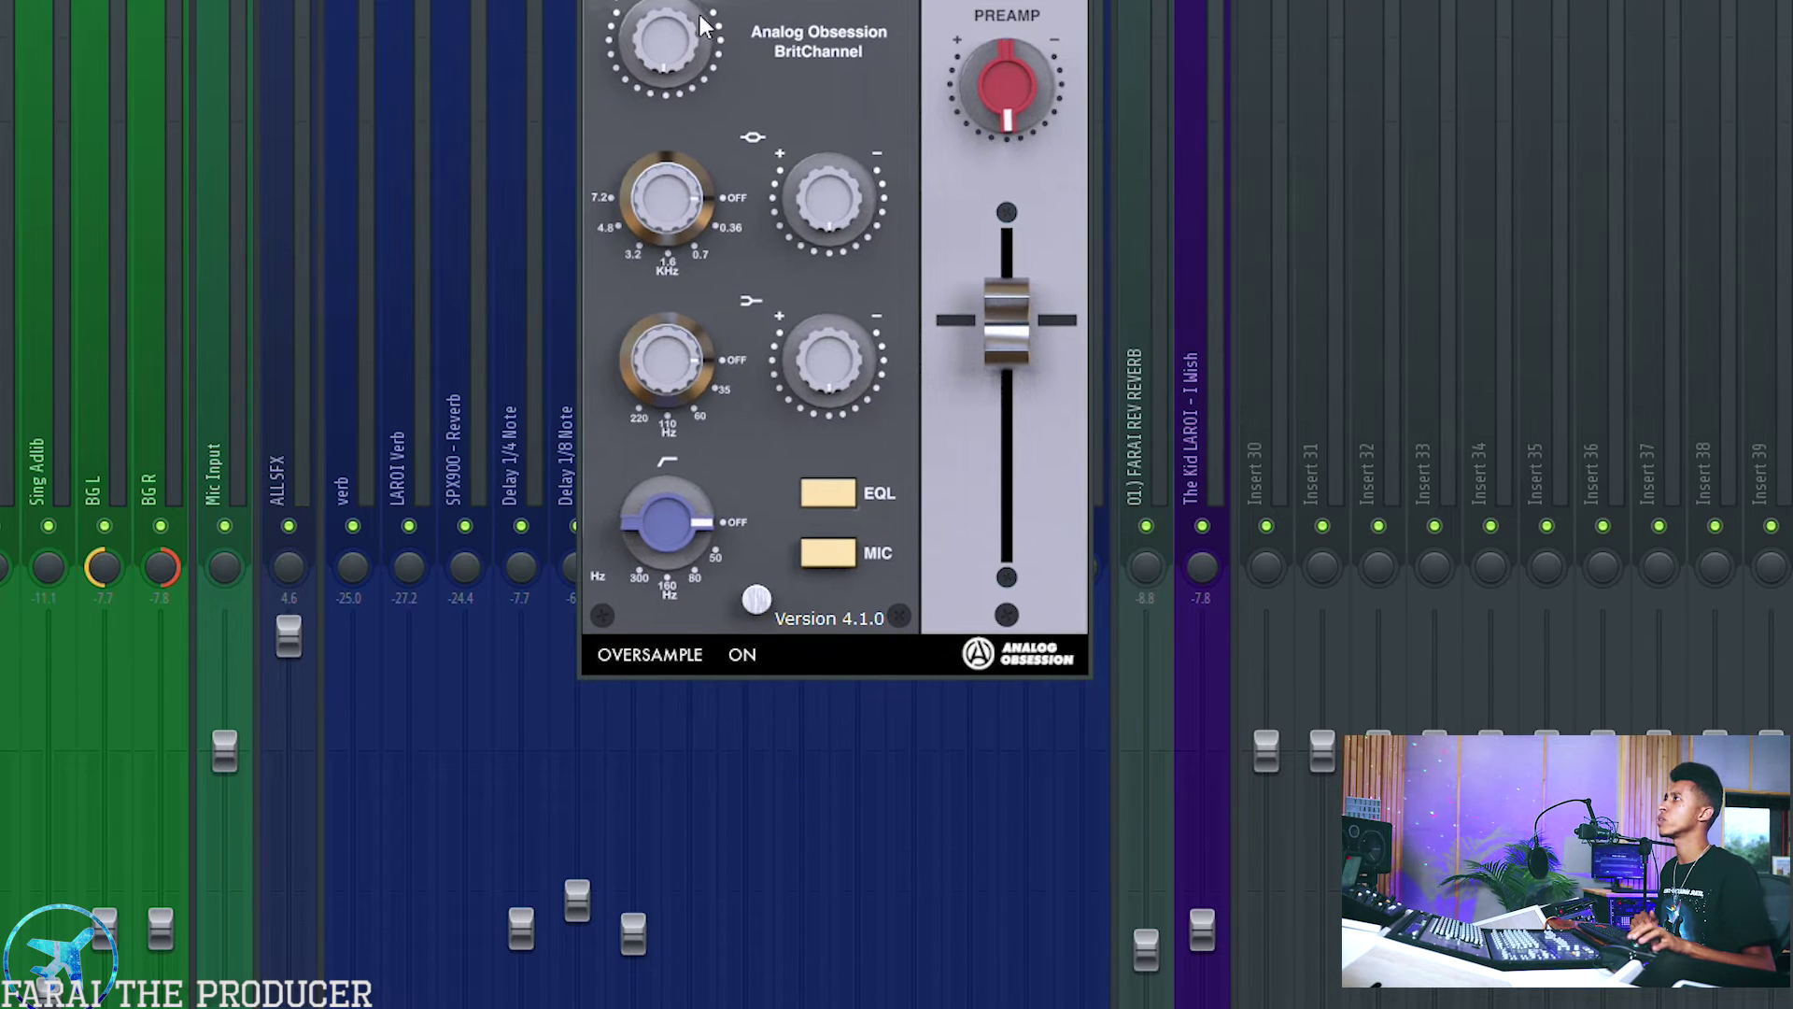
pyautogui.moveTo(685, 575); pyautogui.dragTo(676, 530)
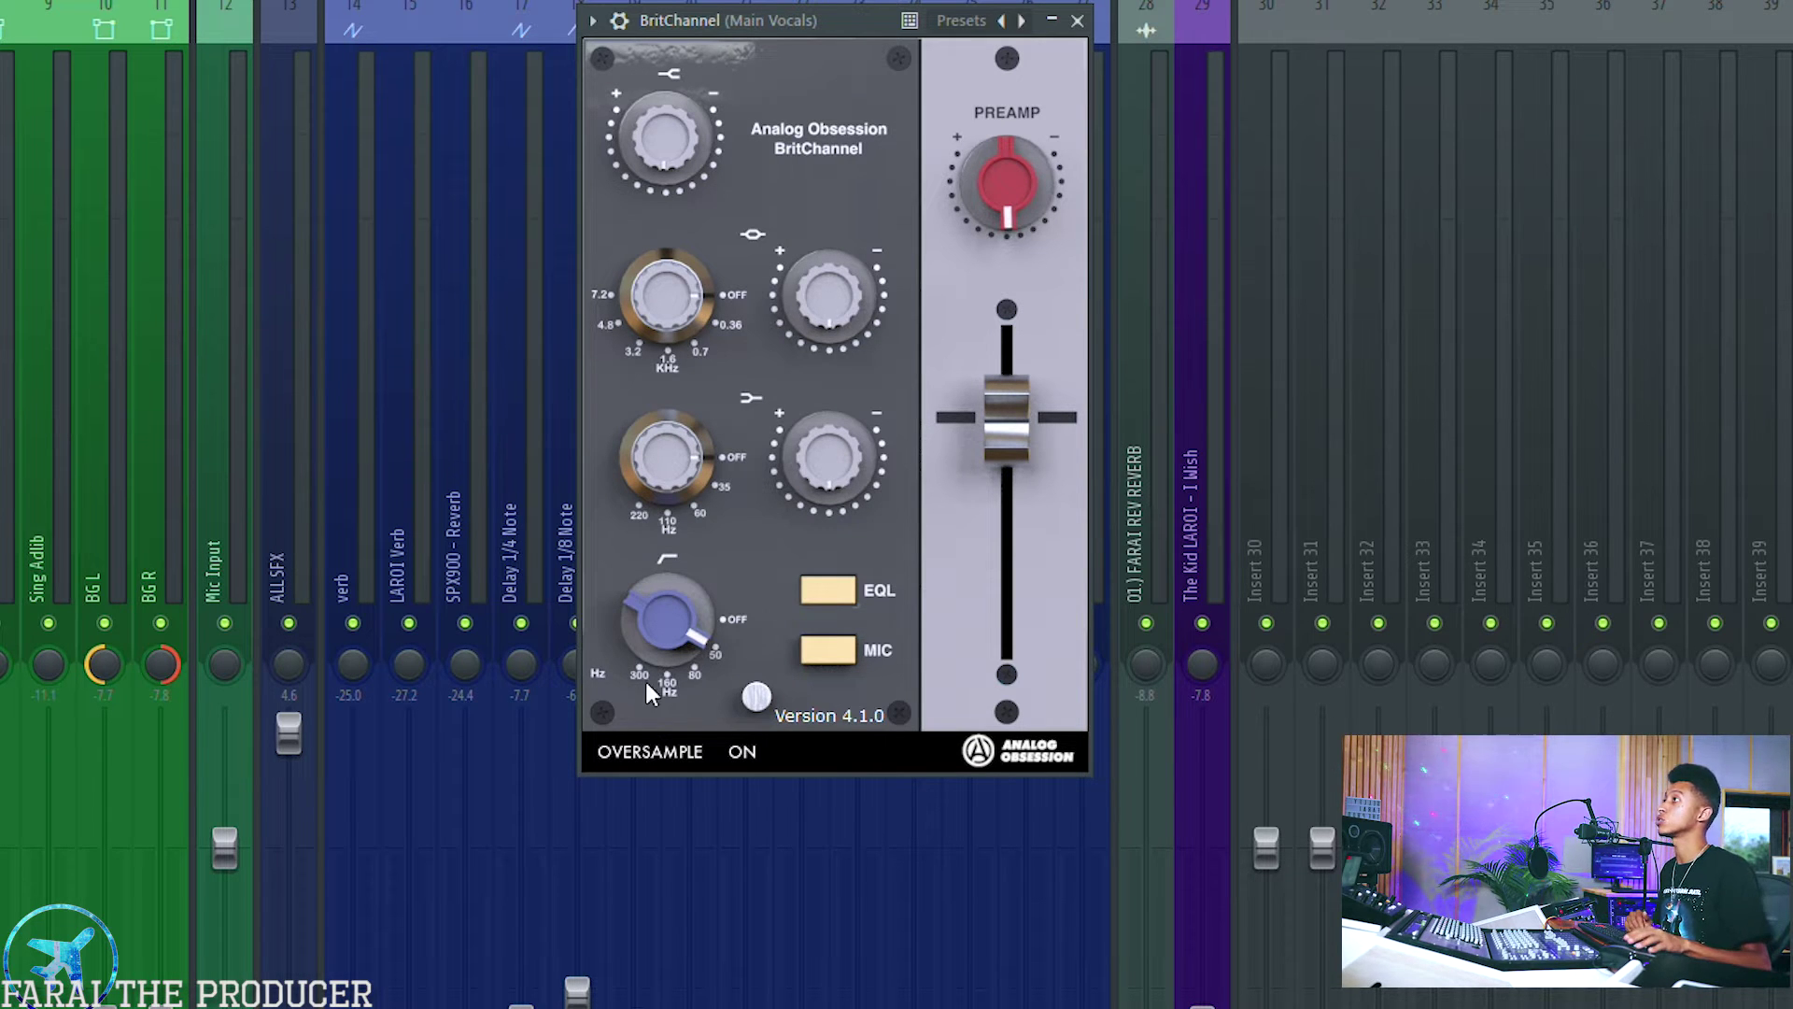
pyautogui.moveTo(681, 499); pyautogui.dragTo(681, 489)
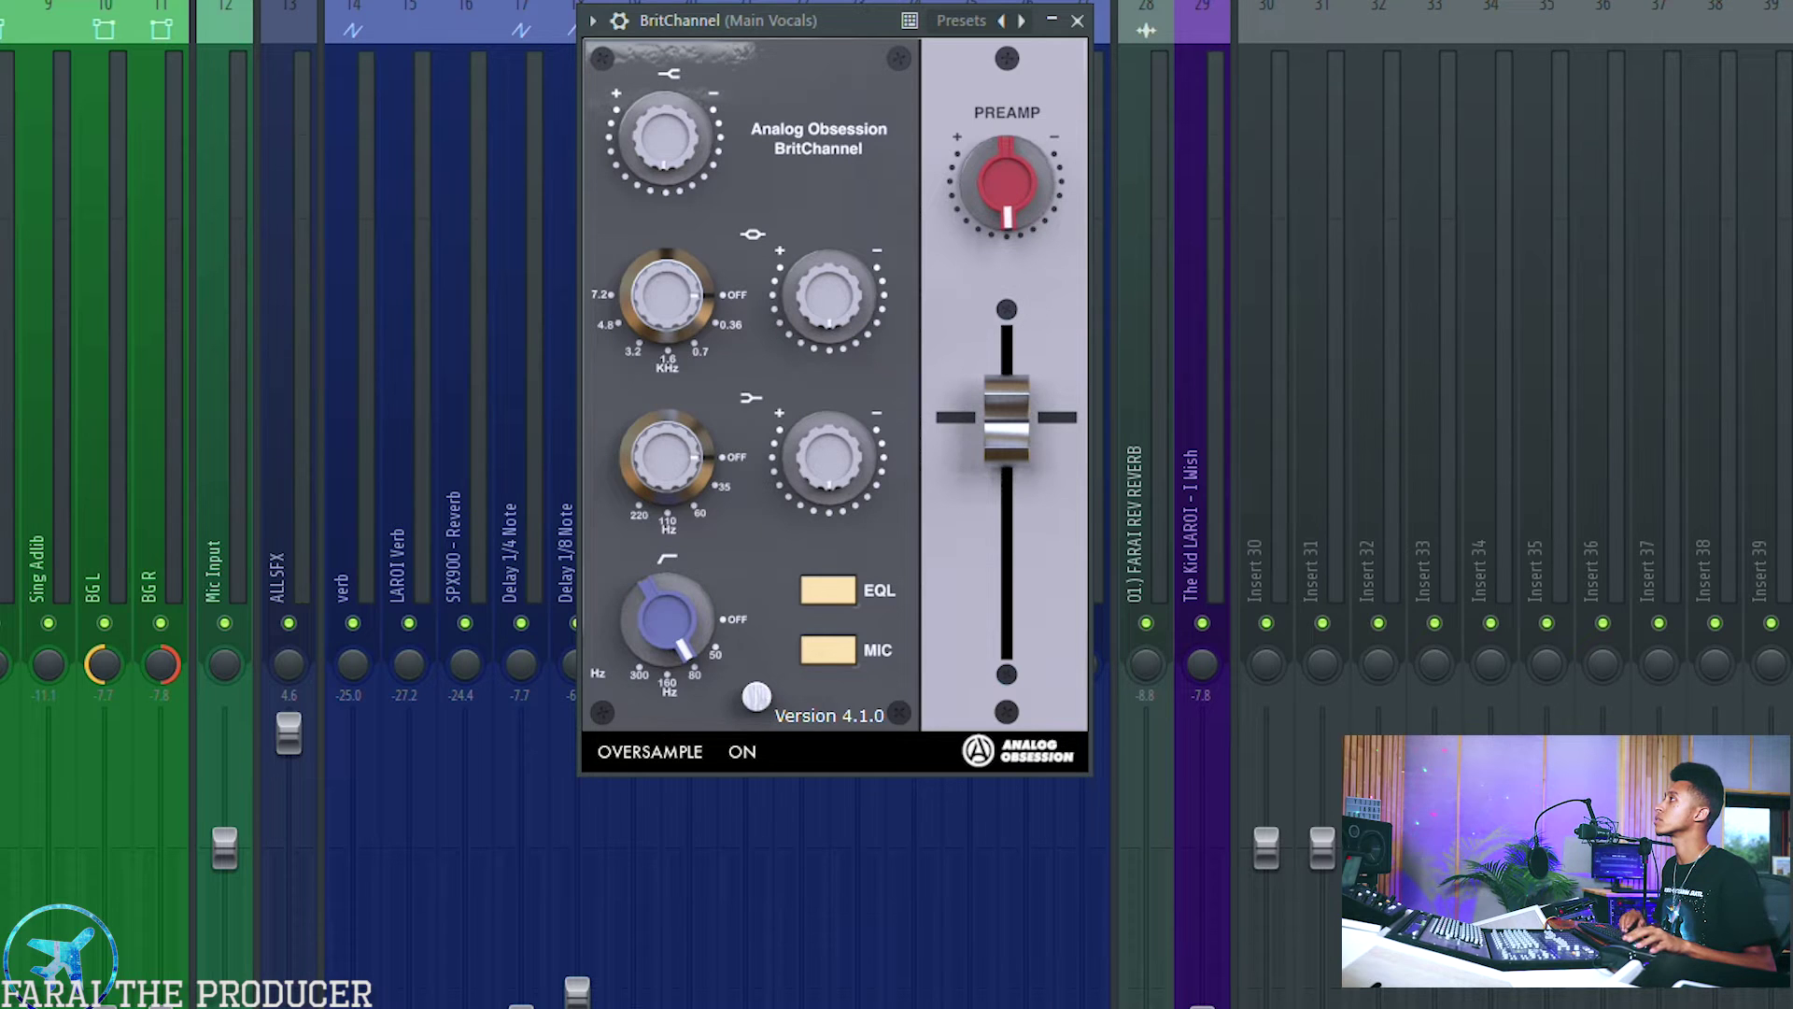
# Play and fine-tune the BritChannel preamp drive and output level, then open Coils.
pyautogui.press('space')
pyautogui.moveTo(1037, 179); pyautogui.dragTo(998, 10)
pyautogui.moveTo(997, 418); pyautogui.dragTo(1001, 355)
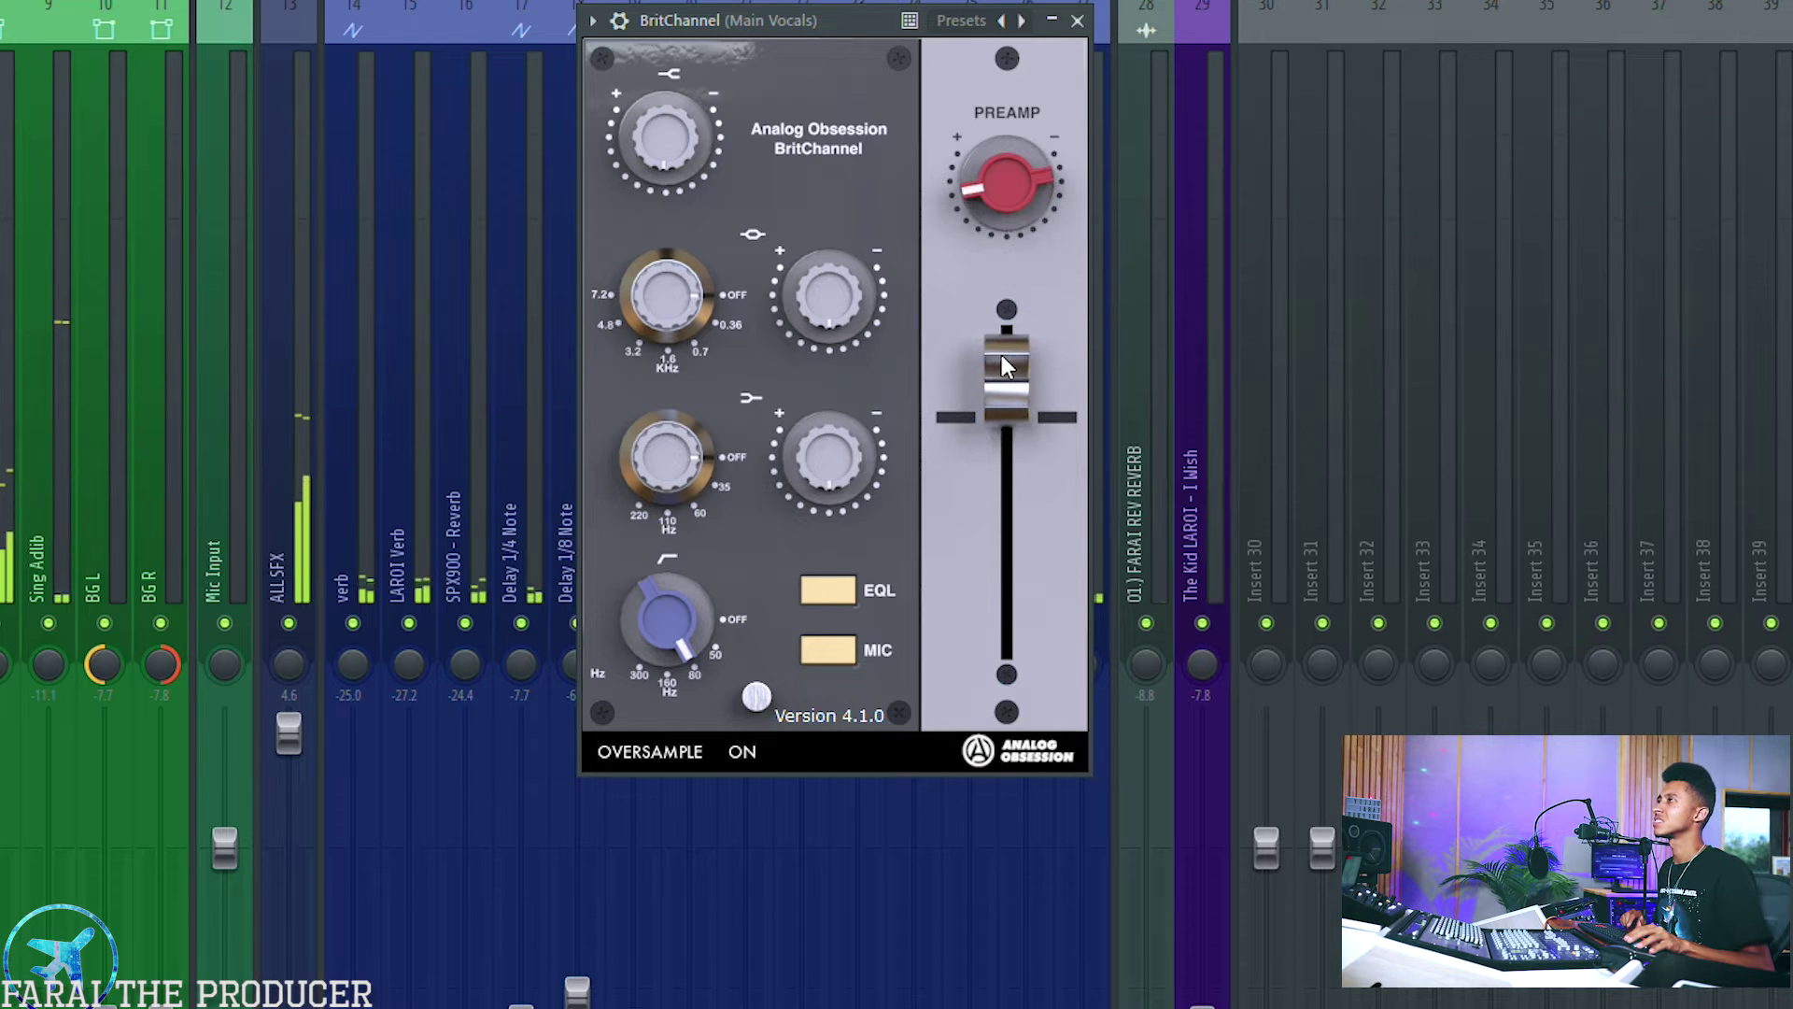
pyautogui.moveTo(1020, 195); pyautogui.dragTo(1020, 239)
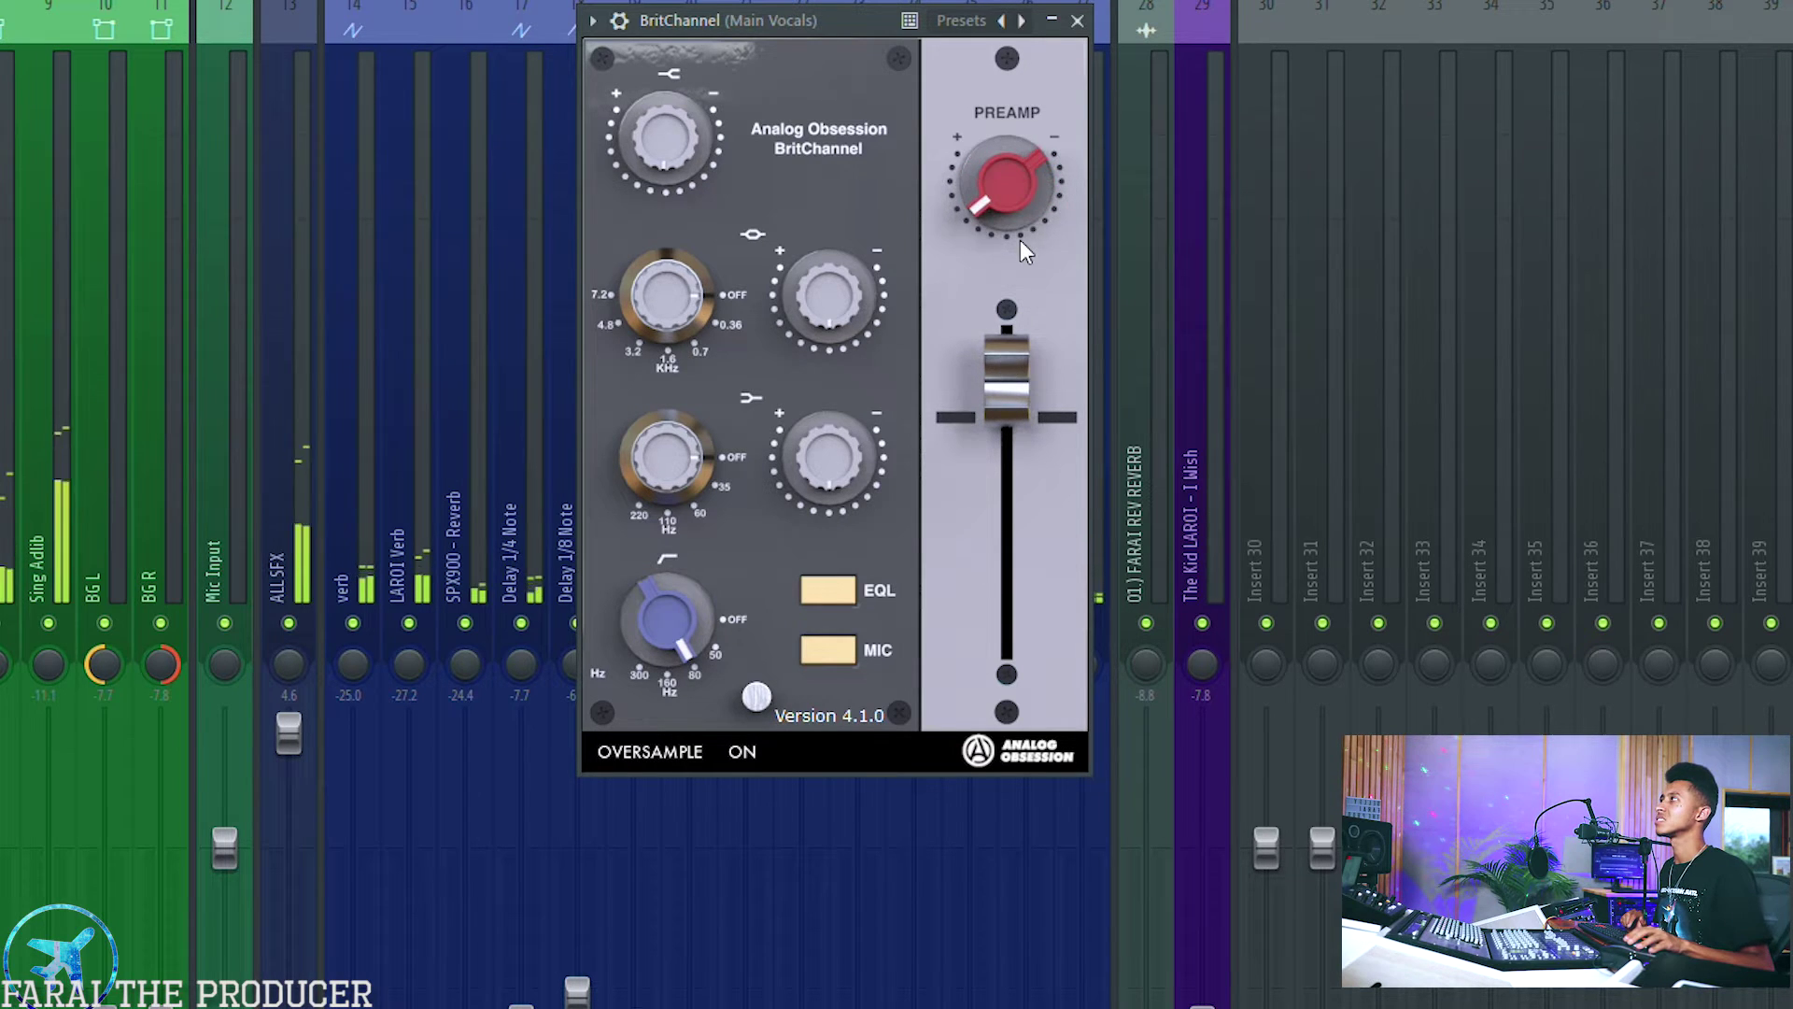
pyautogui.moveTo(1034, 400); pyautogui.dragTo(1024, 430)
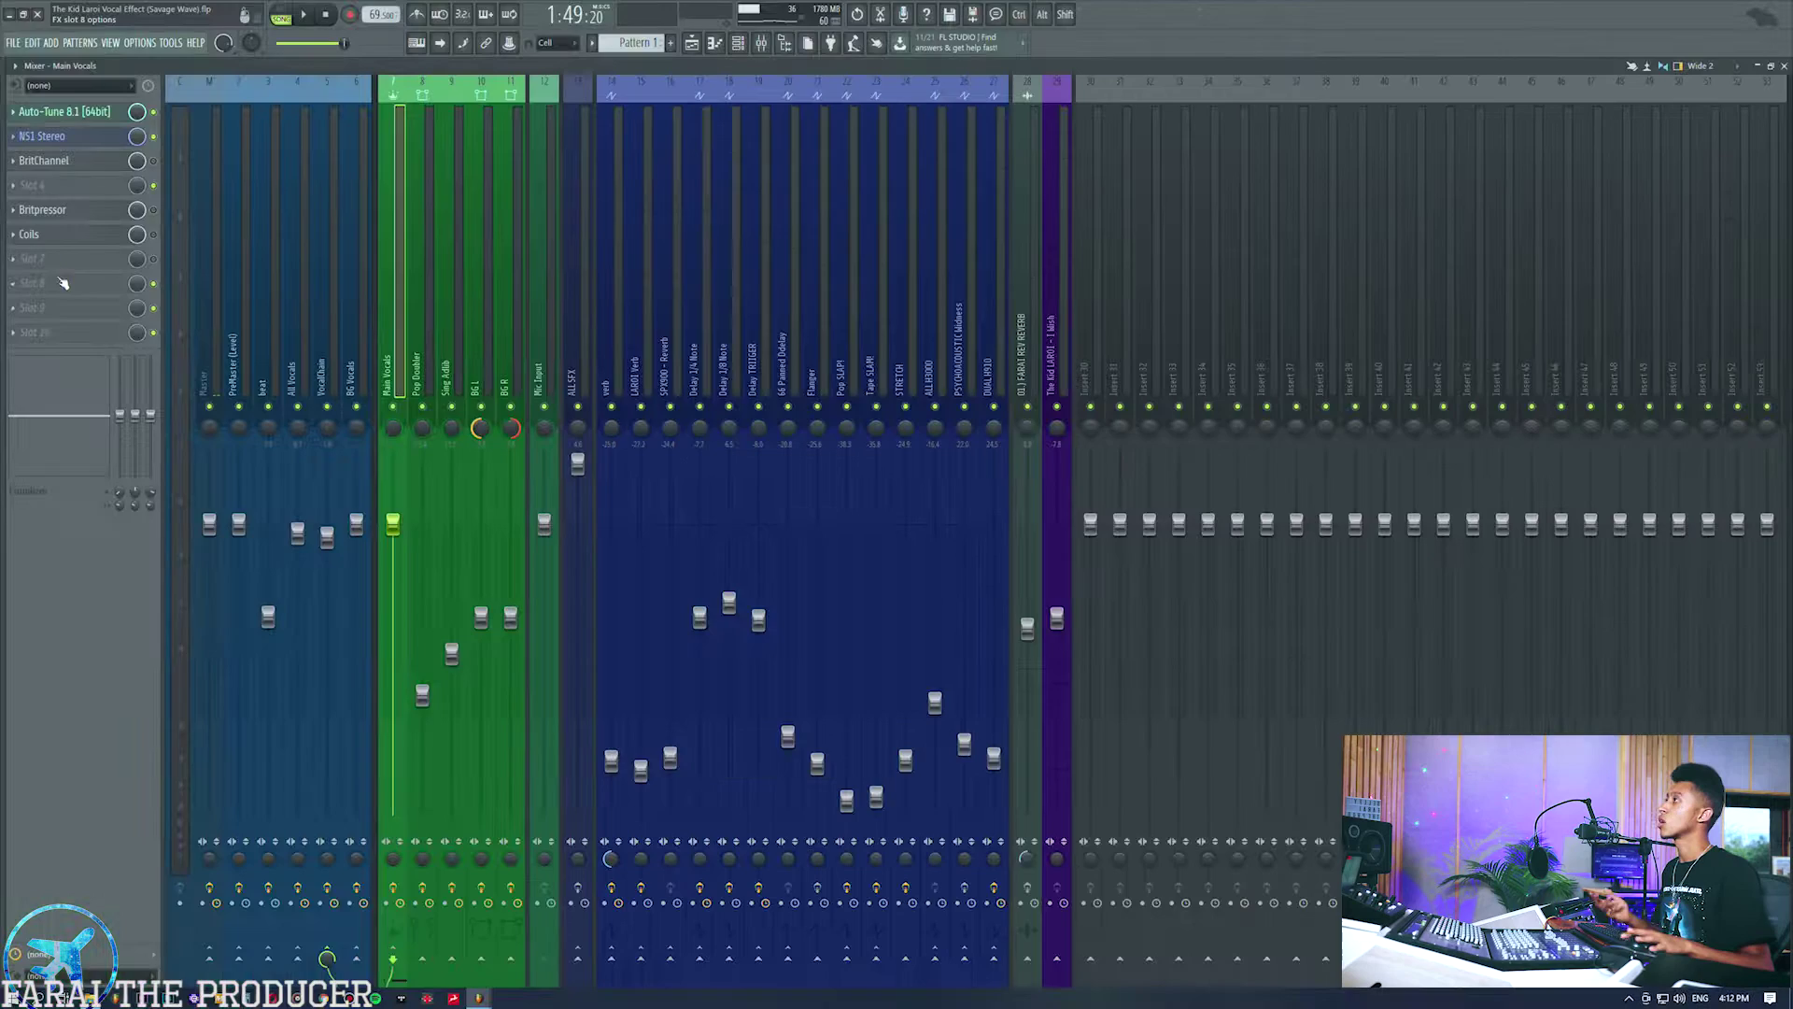
pyautogui.click(42, 233)
pyautogui.moveTo(631, 291); pyautogui.dragTo(631, 268)
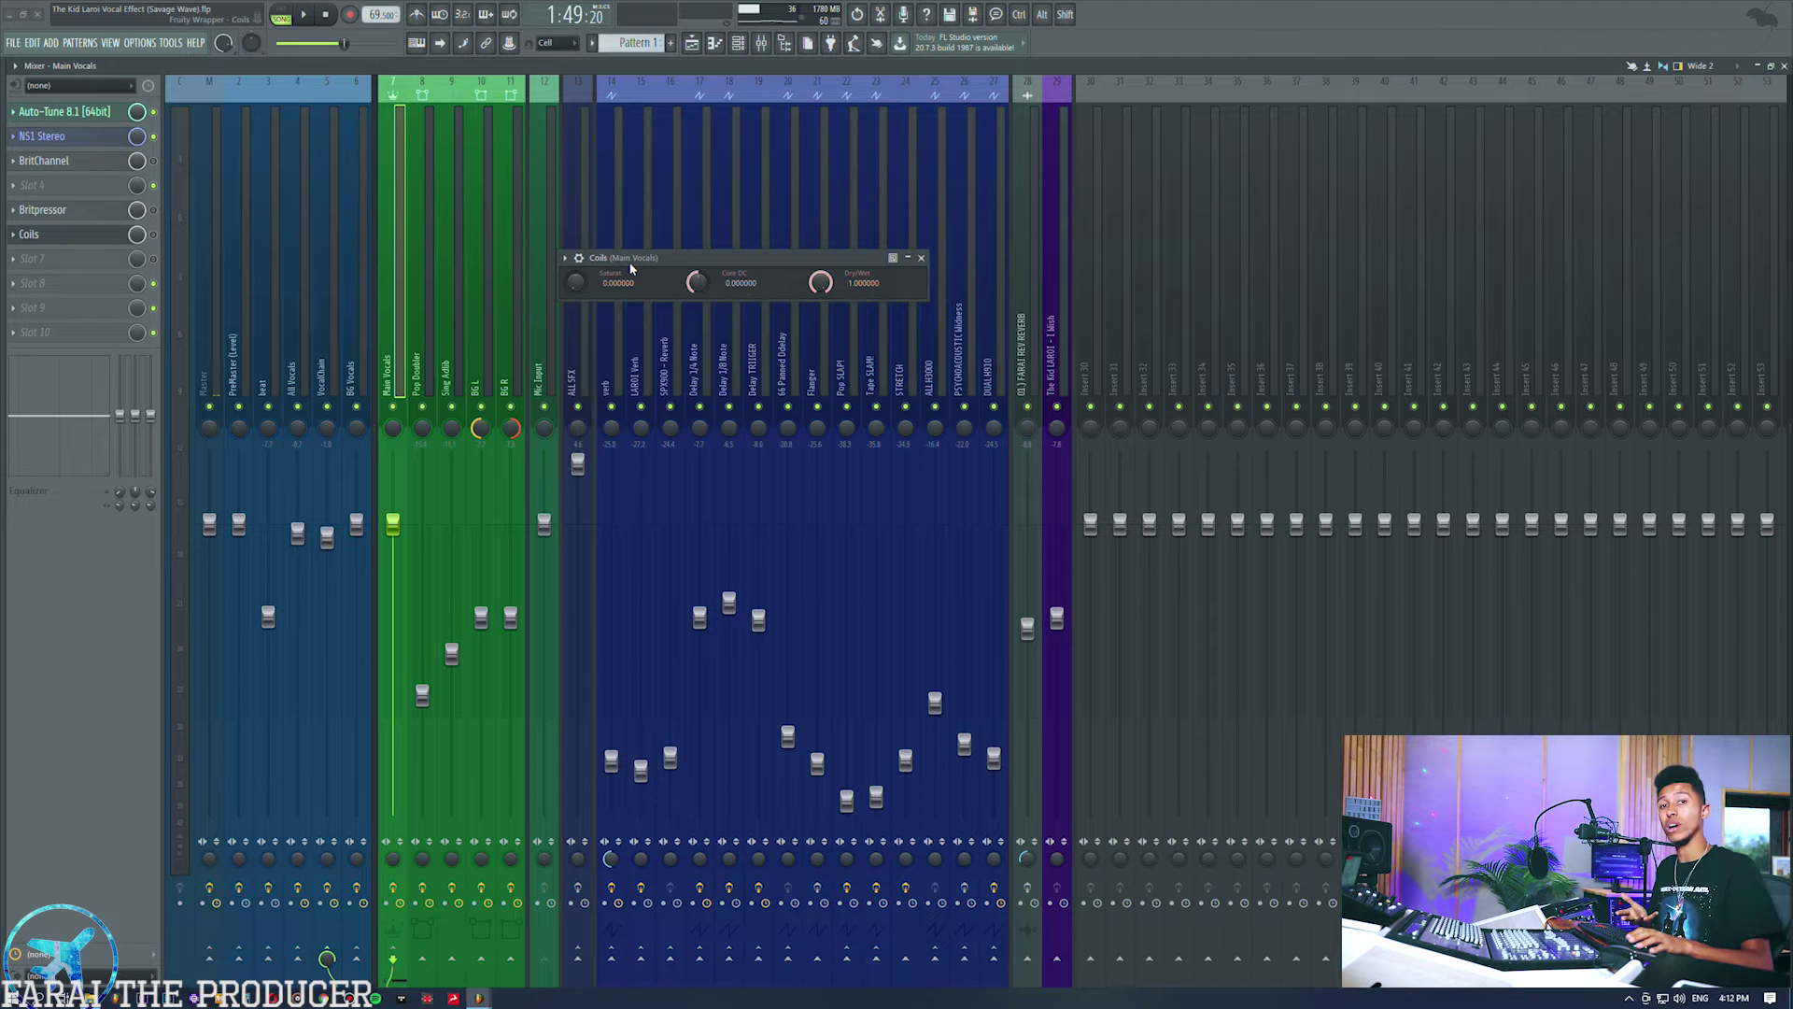
pyautogui.moveTo(631, 269); pyautogui.dragTo(632, 242)
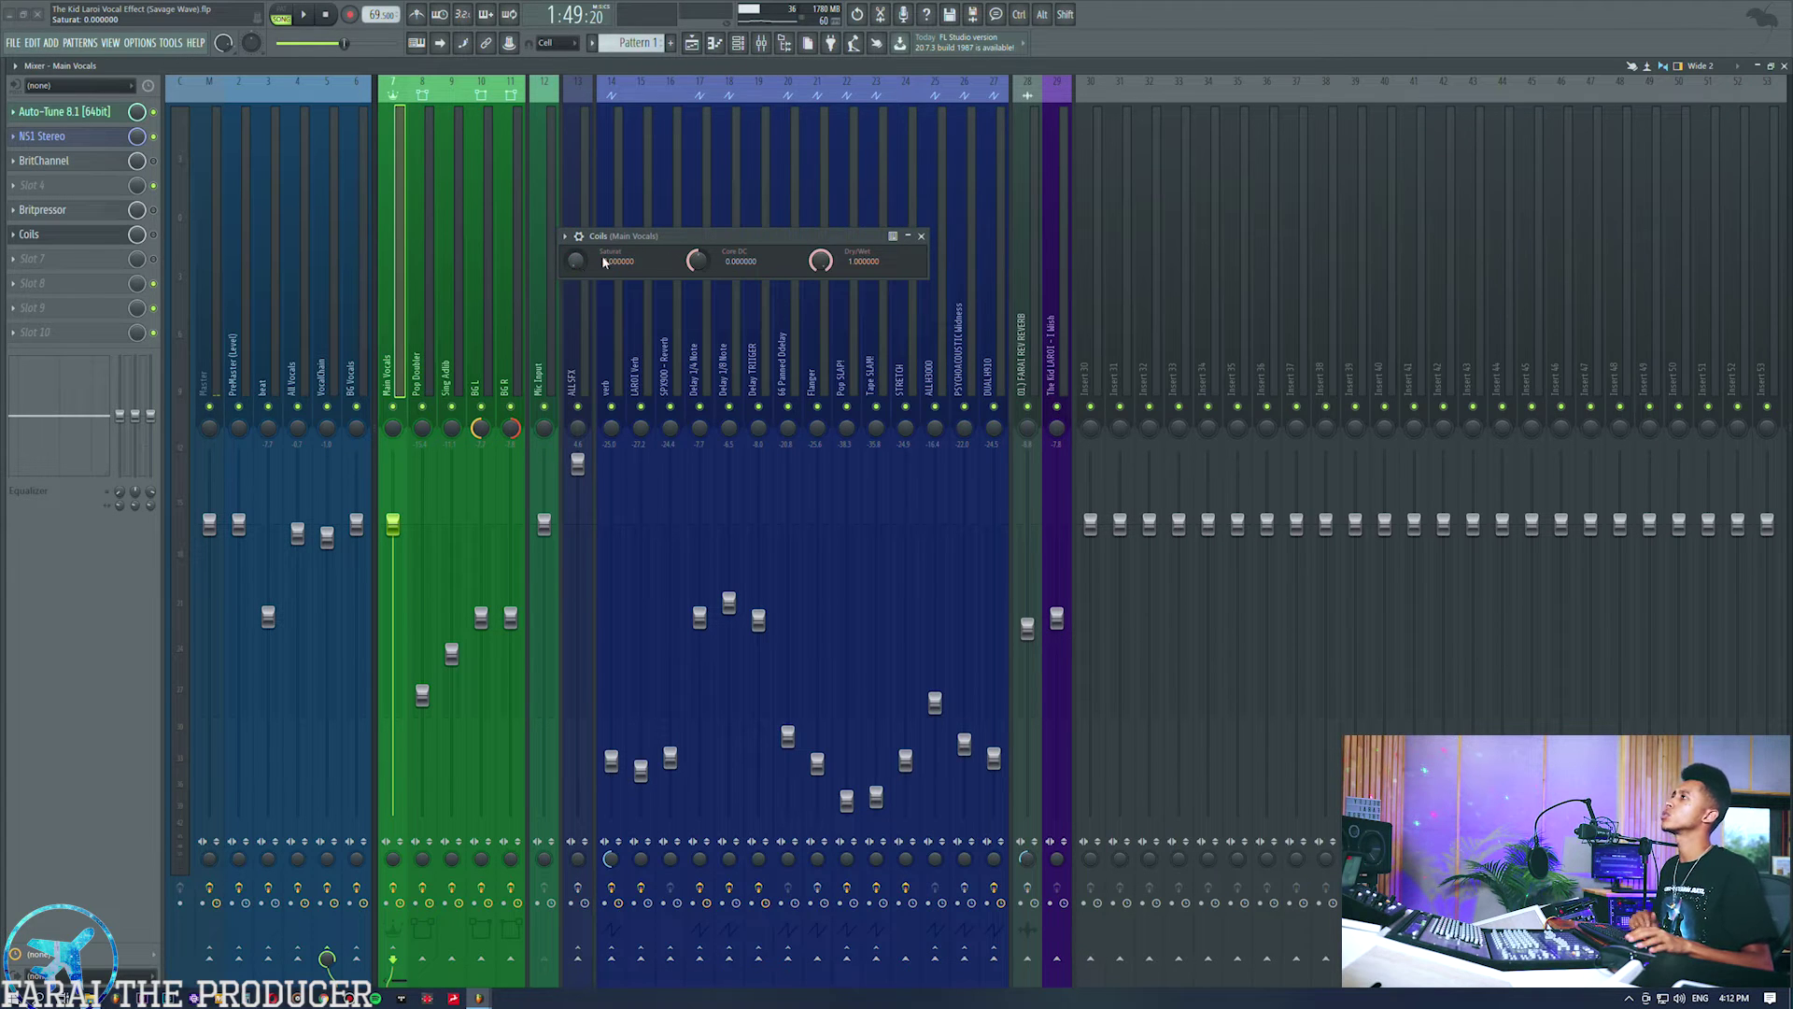
pyautogui.moveTo(650, 239); pyautogui.dragTo(642, 209)
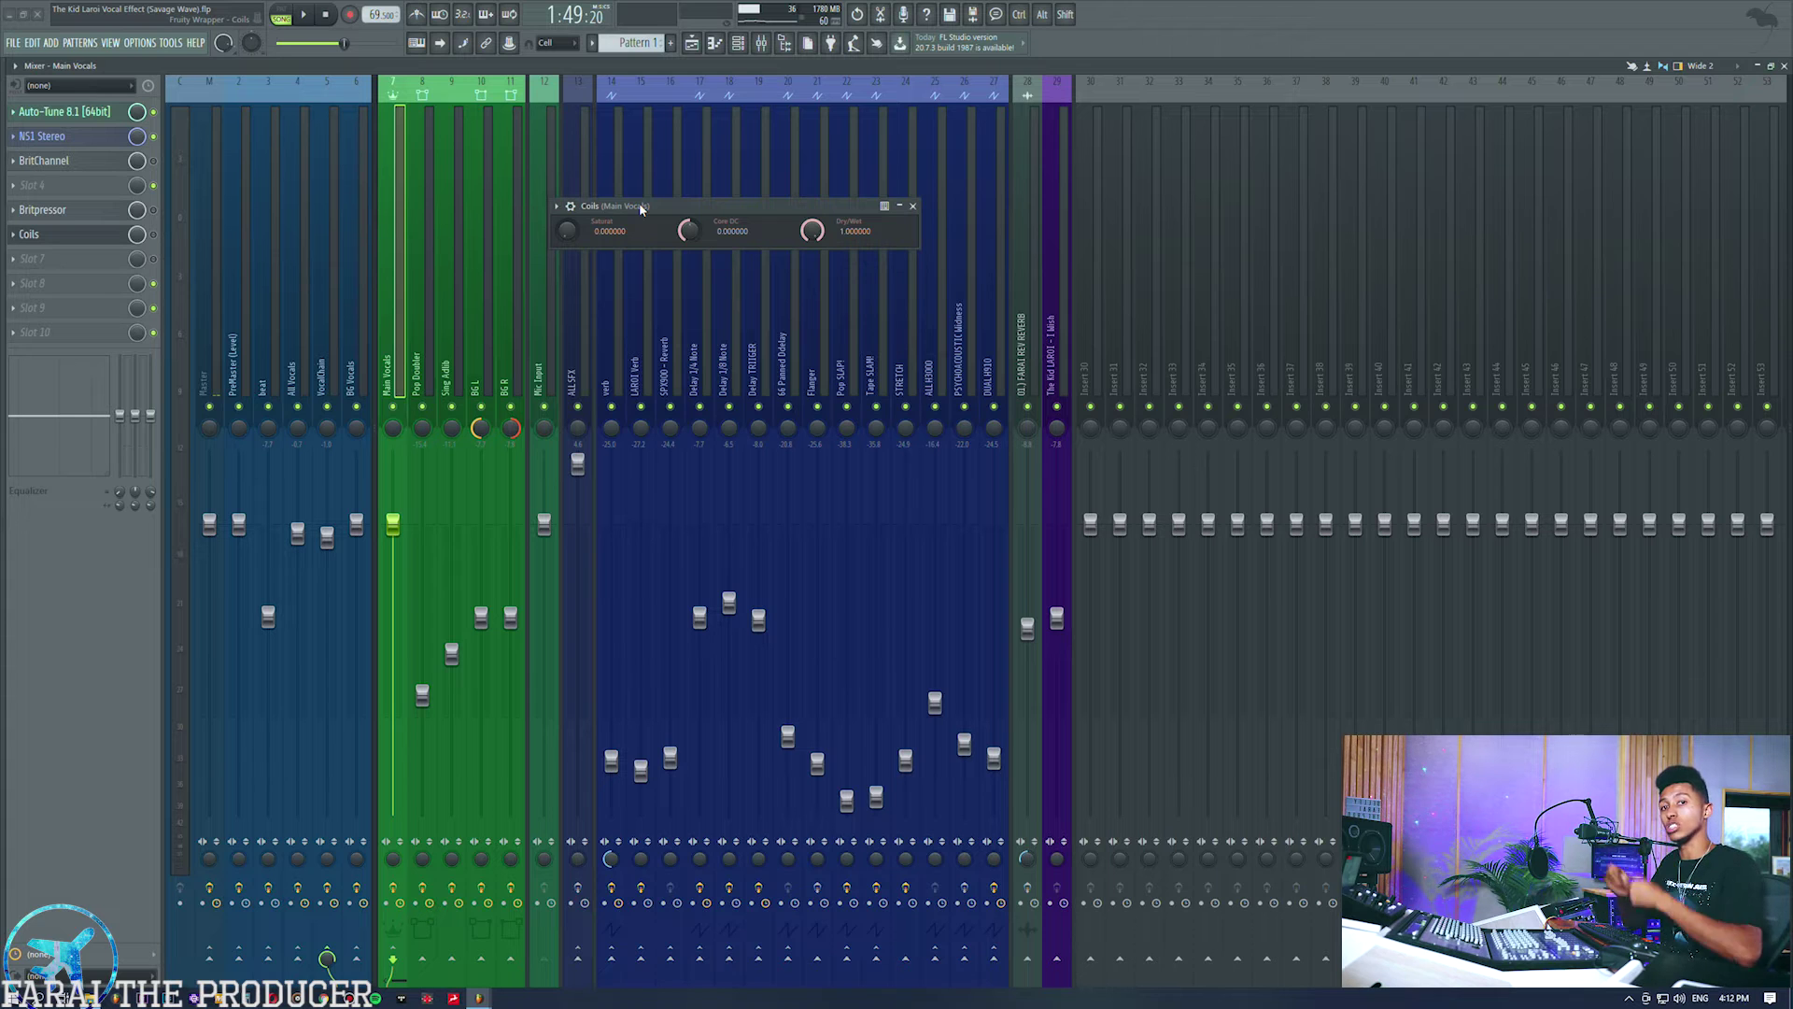
pyautogui.moveTo(640, 210); pyautogui.dragTo(643, 247)
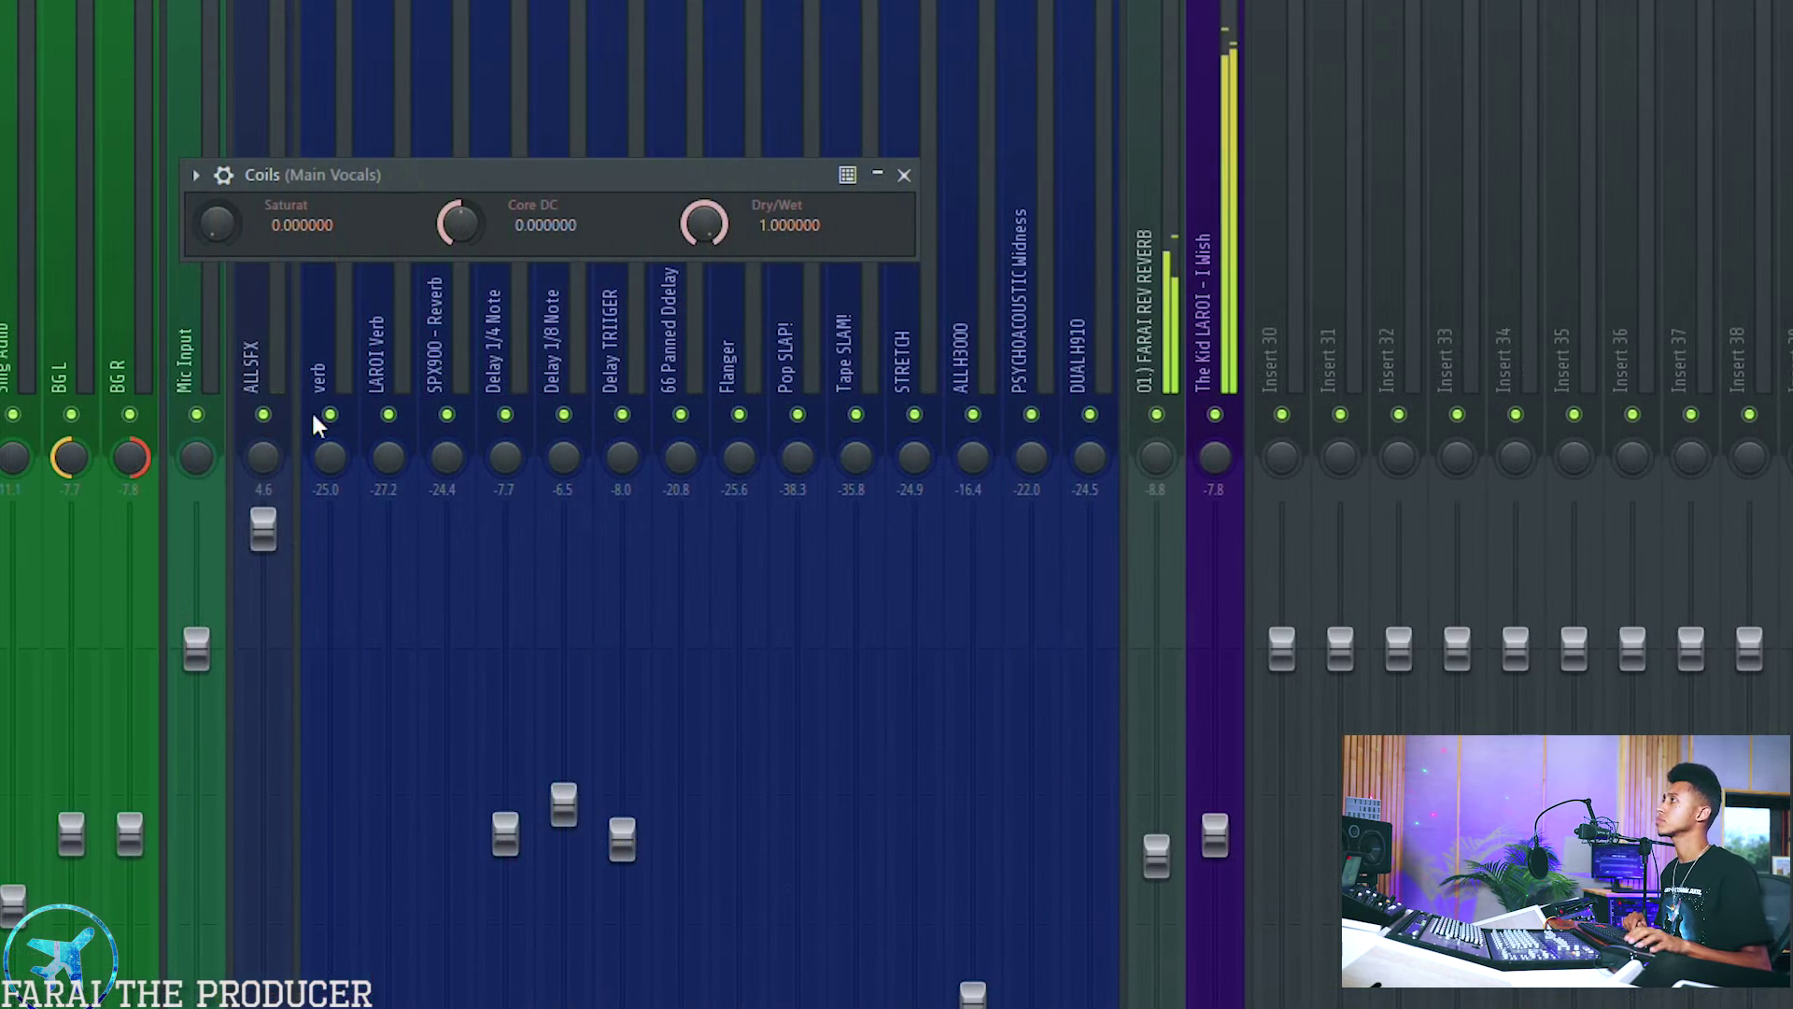
# Set the Coils saturation to 1.0, reset Core DC to zero, and stop playback.
pyautogui.moveTo(217, 223); pyautogui.dragTo(217, 142)
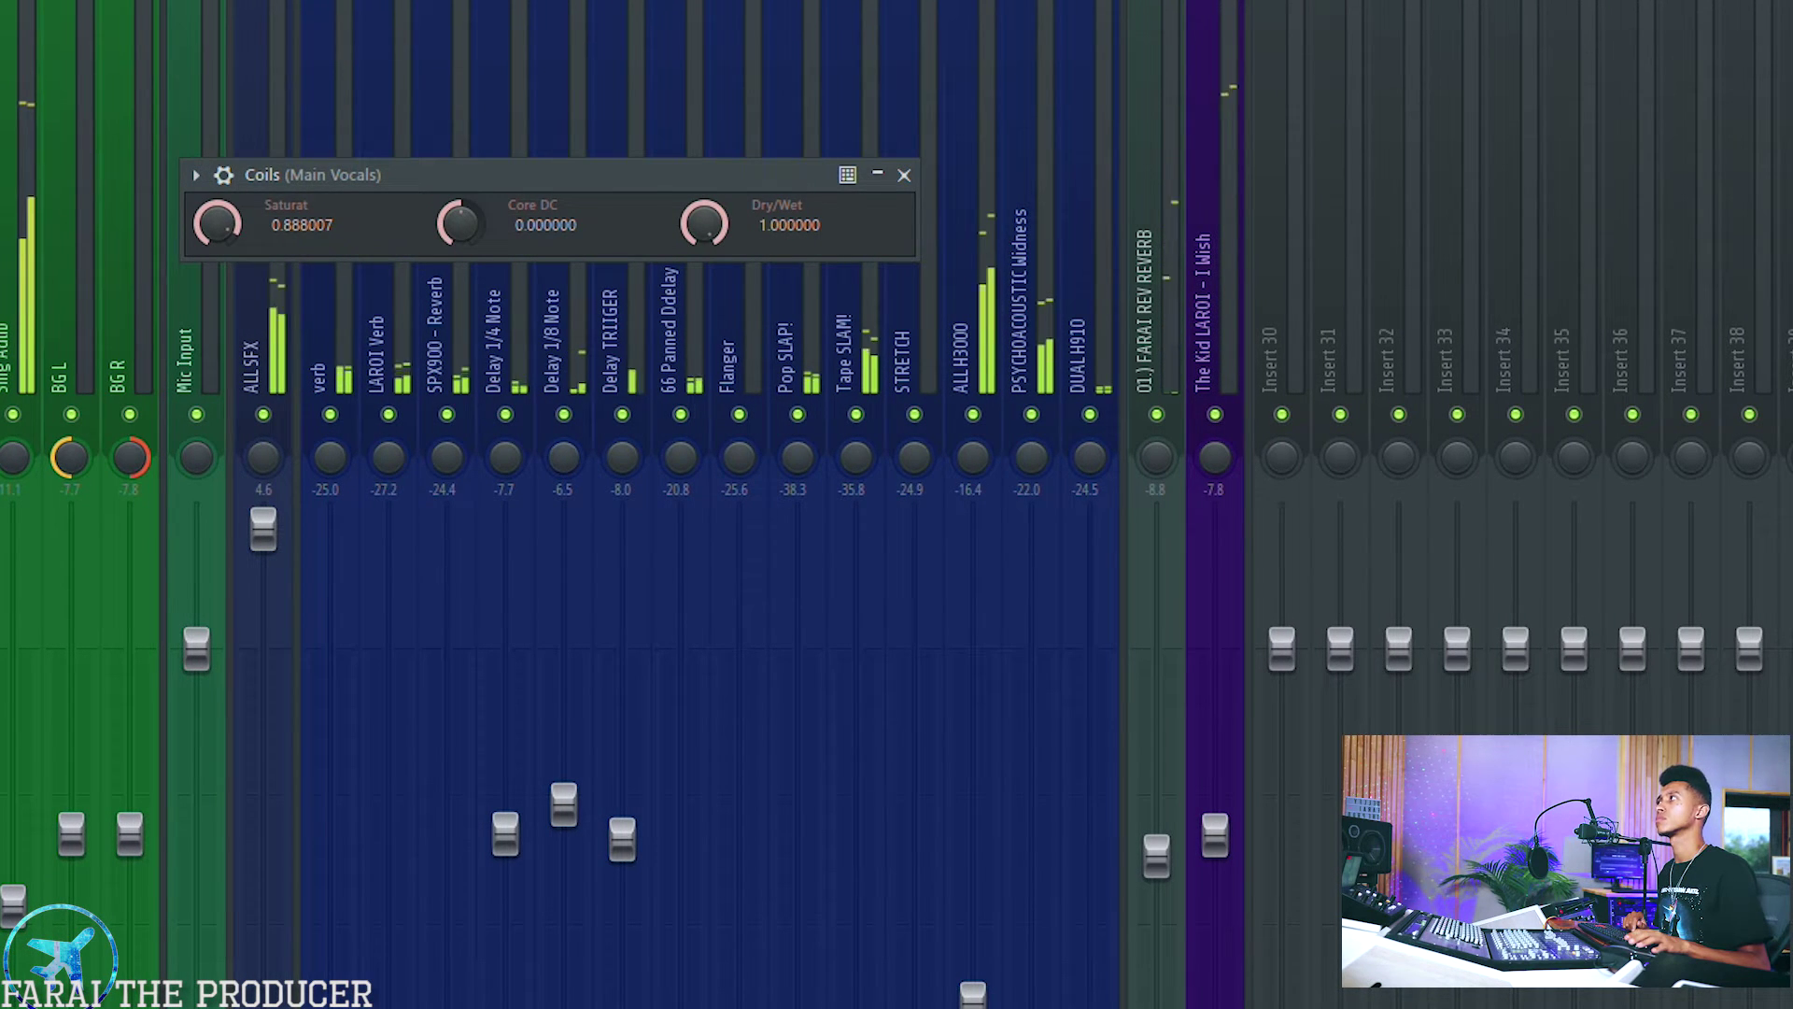
pyautogui.moveTo(459, 222)
pyautogui.mouseDown()
pyautogui.moveTo(458, 149)
pyautogui.moveTo(458, 257)
pyautogui.moveTo(467, 229)
pyautogui.mouseUp()
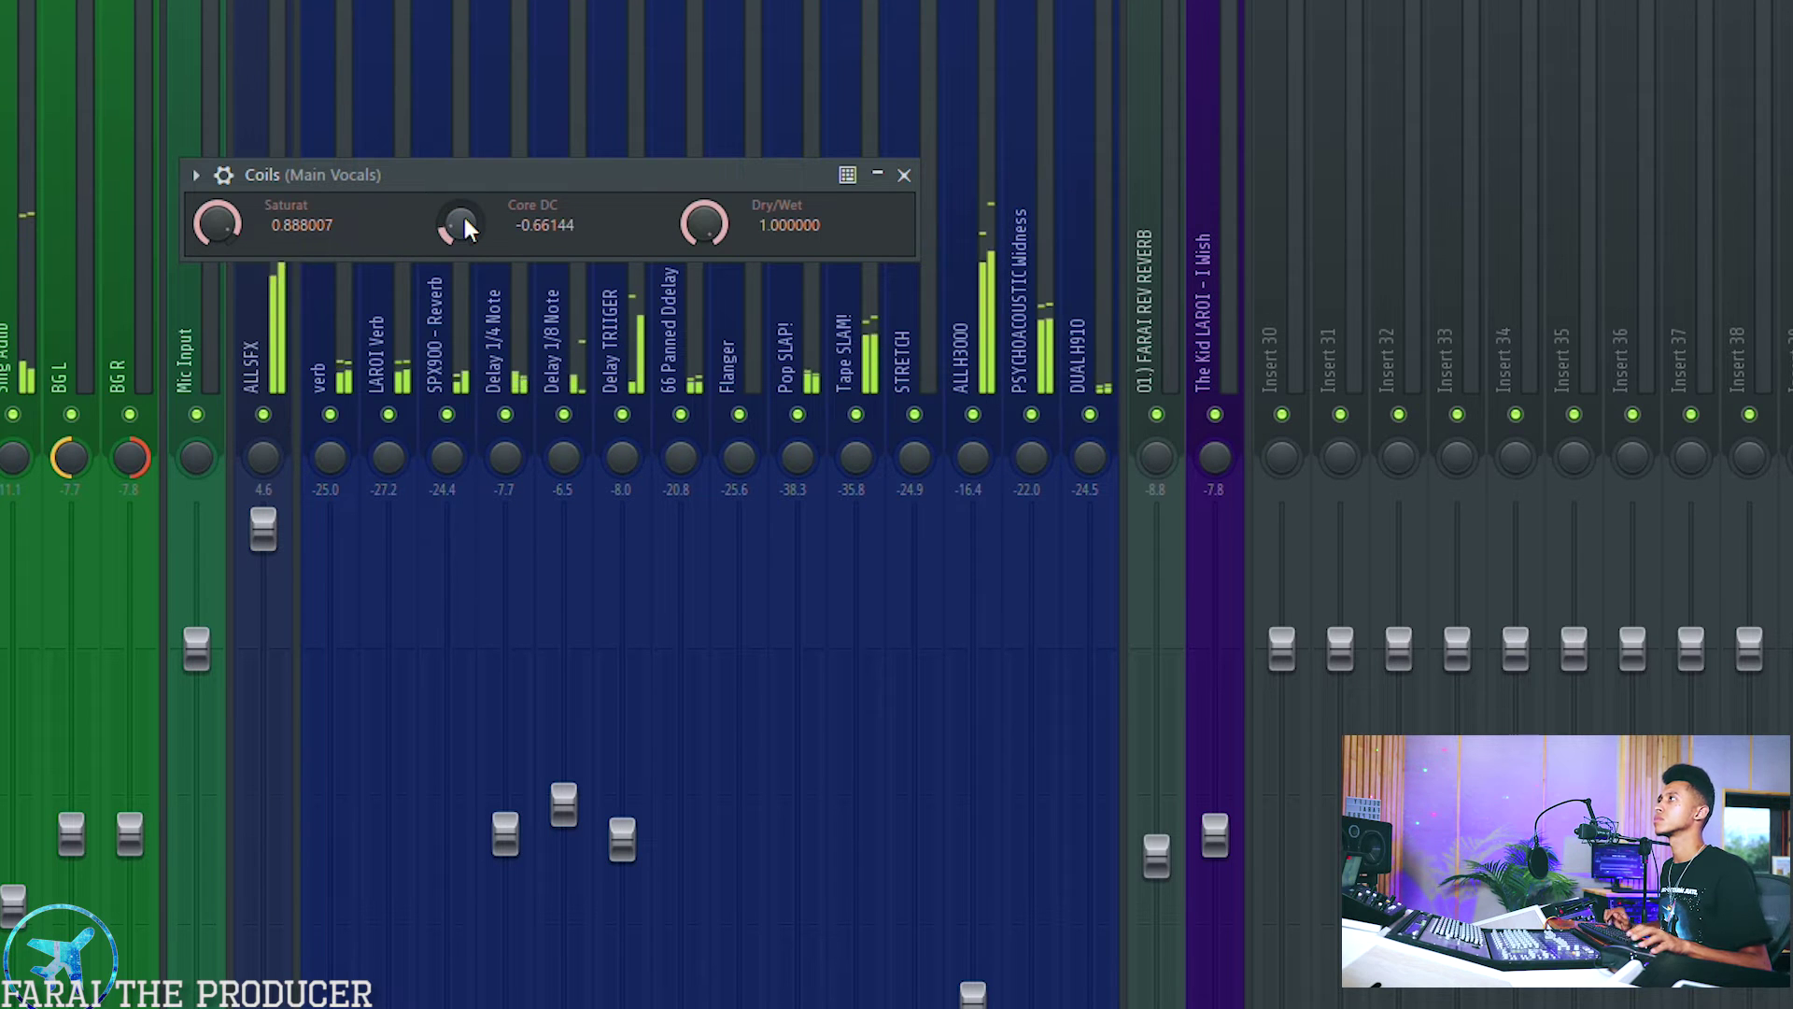
pyautogui.keyDown('alt'); pyautogui.click(461, 224); pyautogui.keyUp('alt')
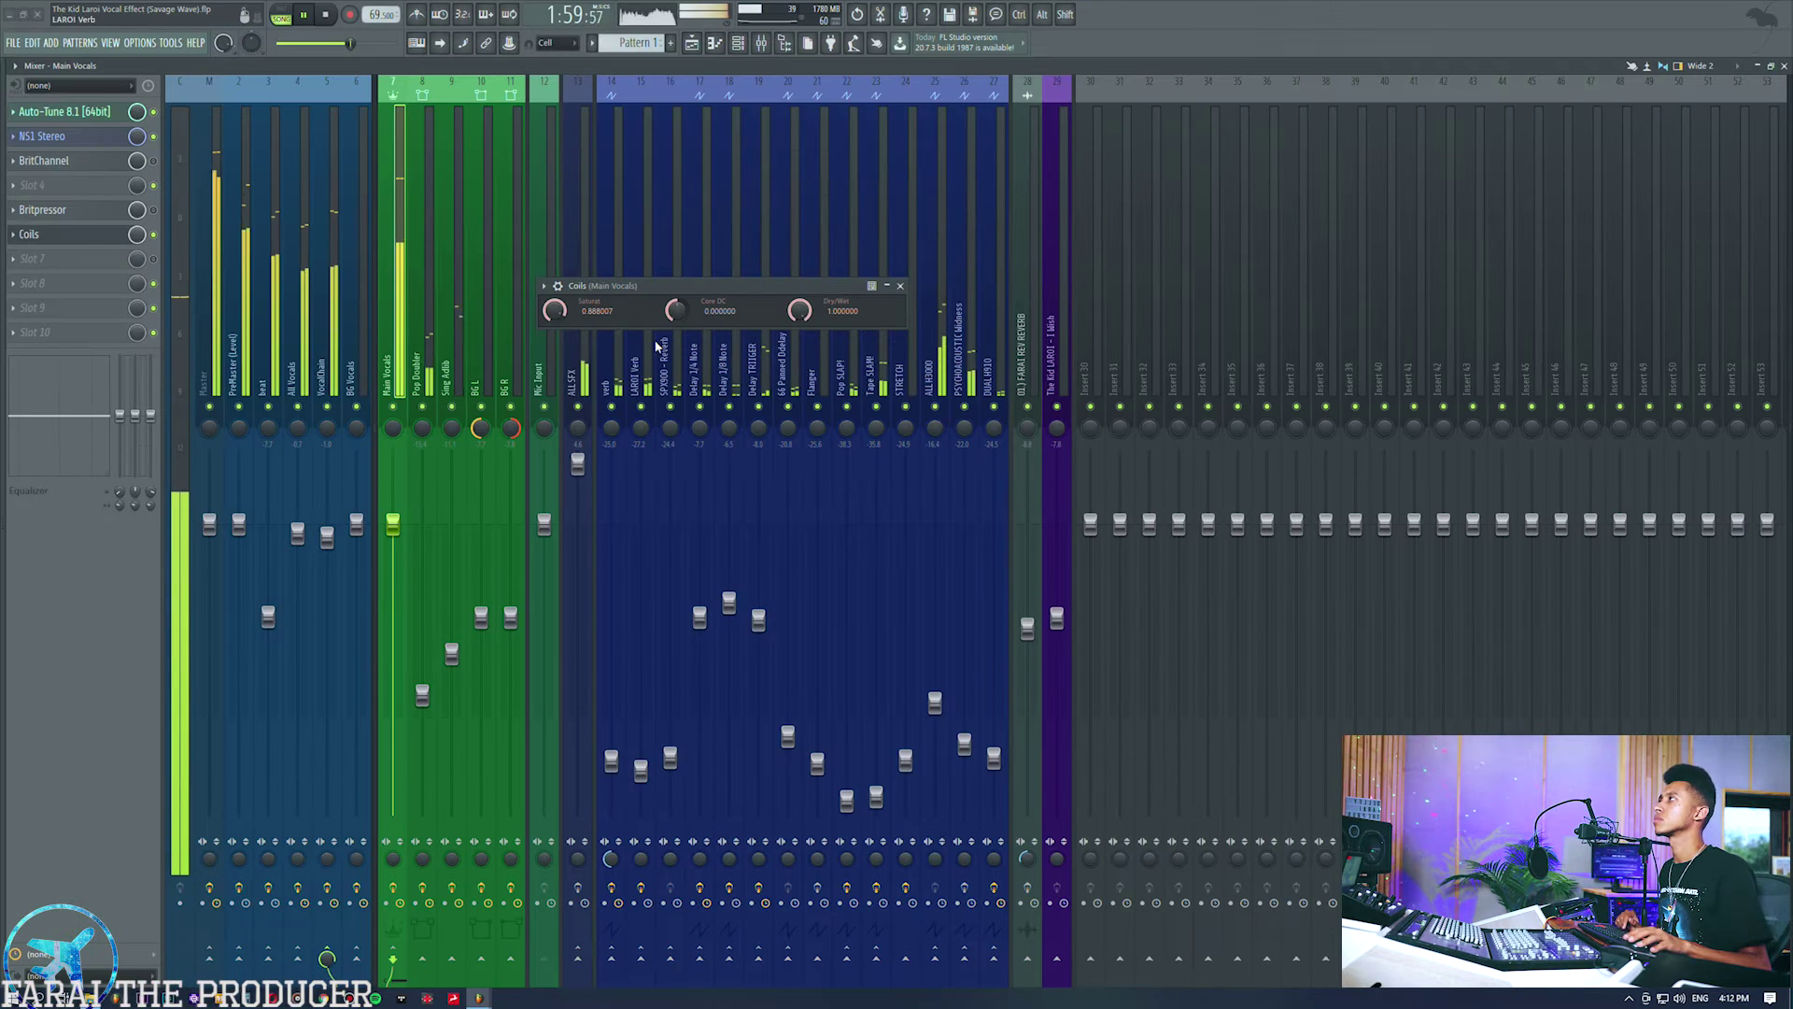
pyautogui.click(139, 241)
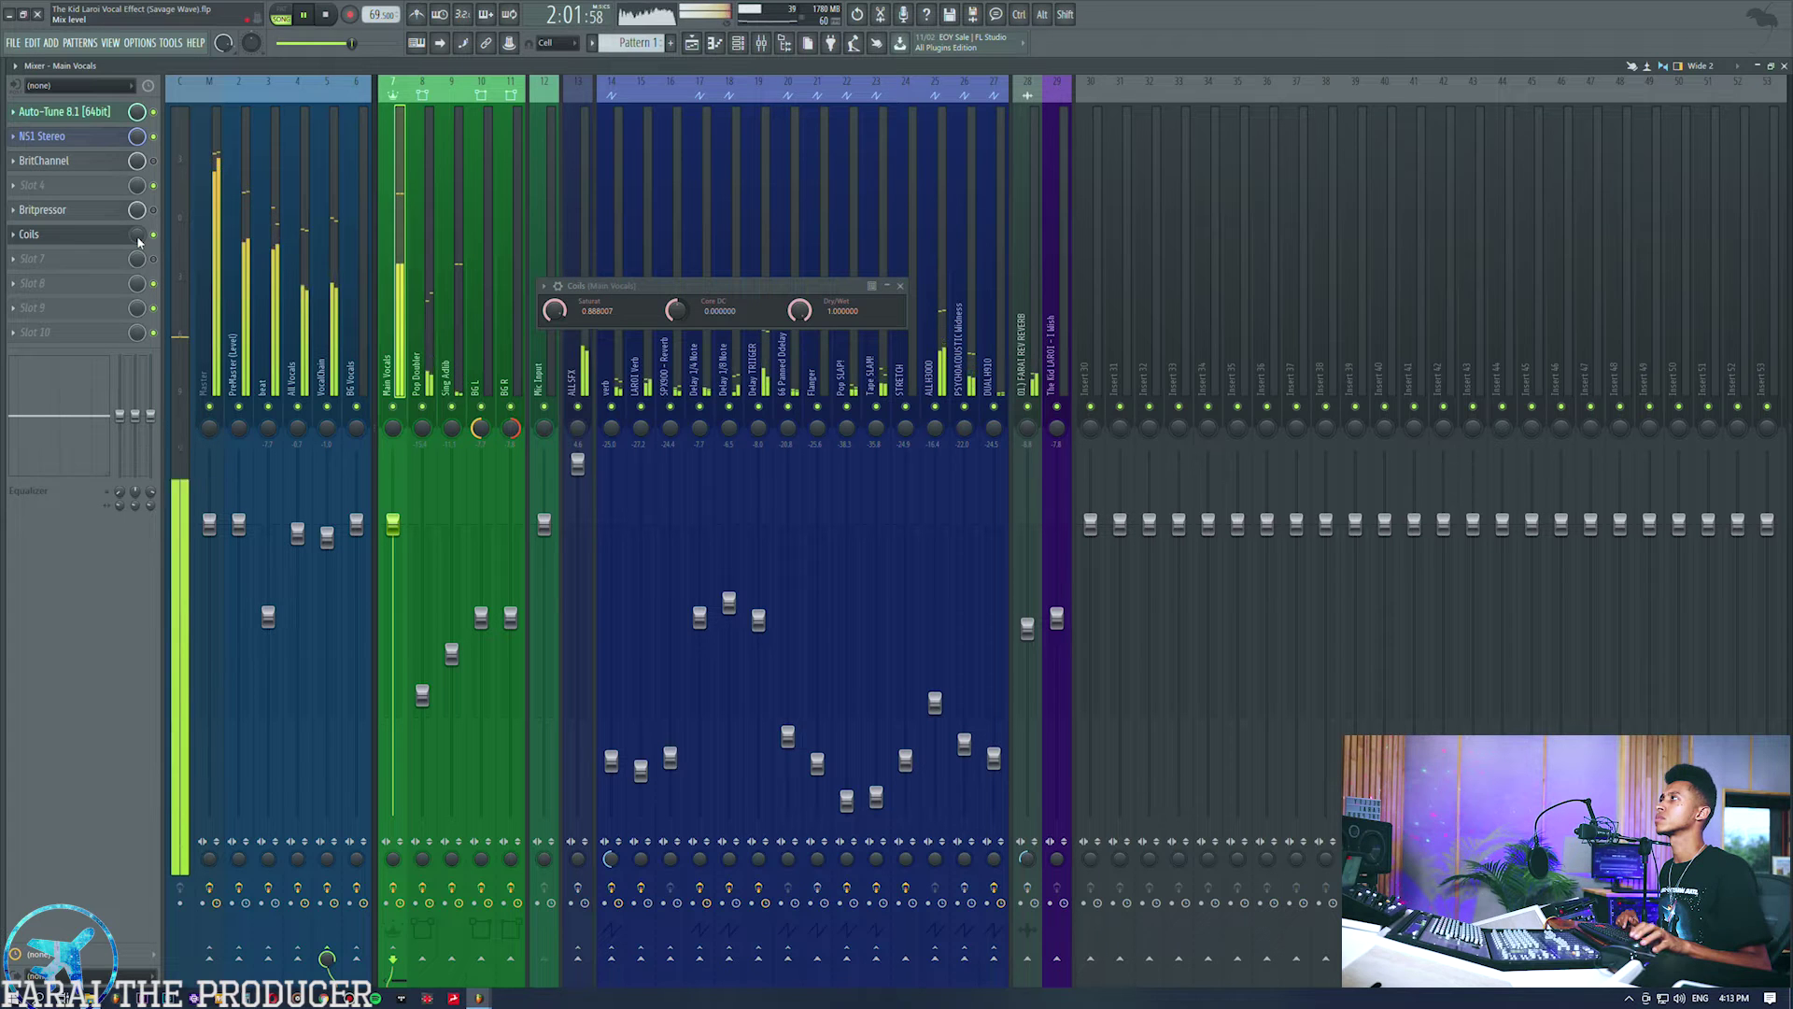
pyautogui.keyDown('alt'); pyautogui.click(555, 310); pyautogui.keyUp('alt')
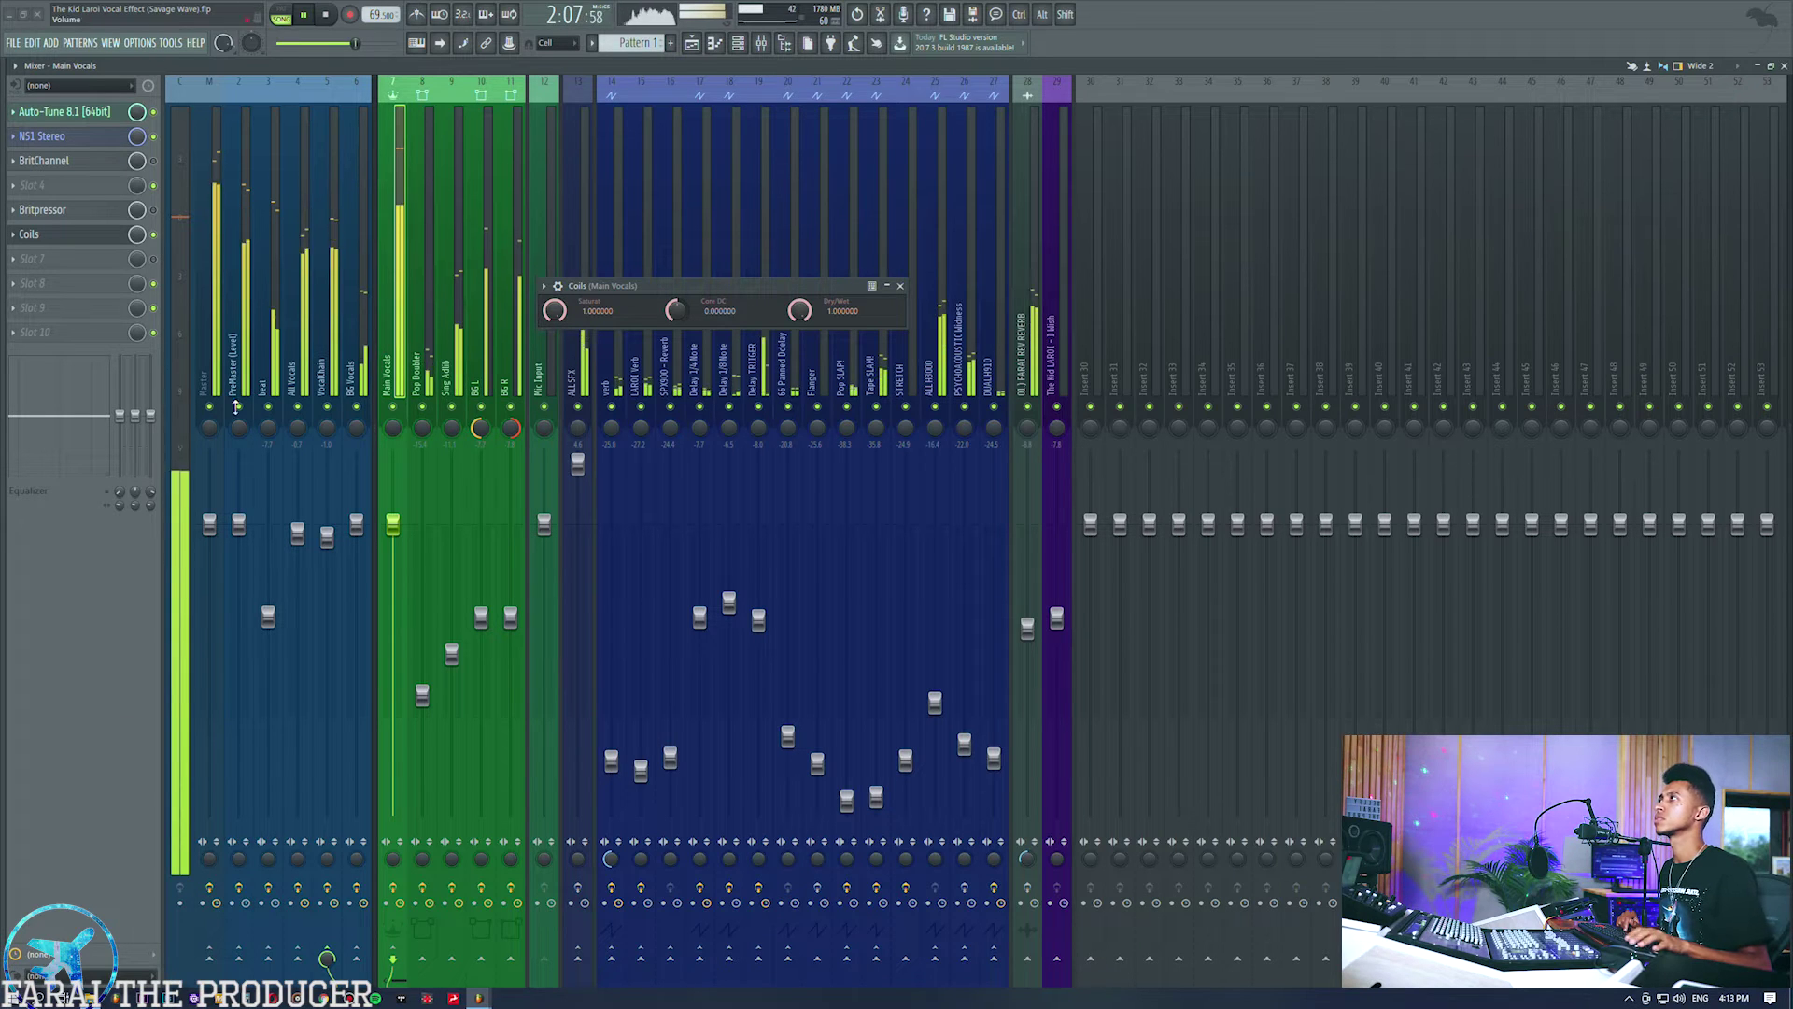
pyautogui.click(154, 235)
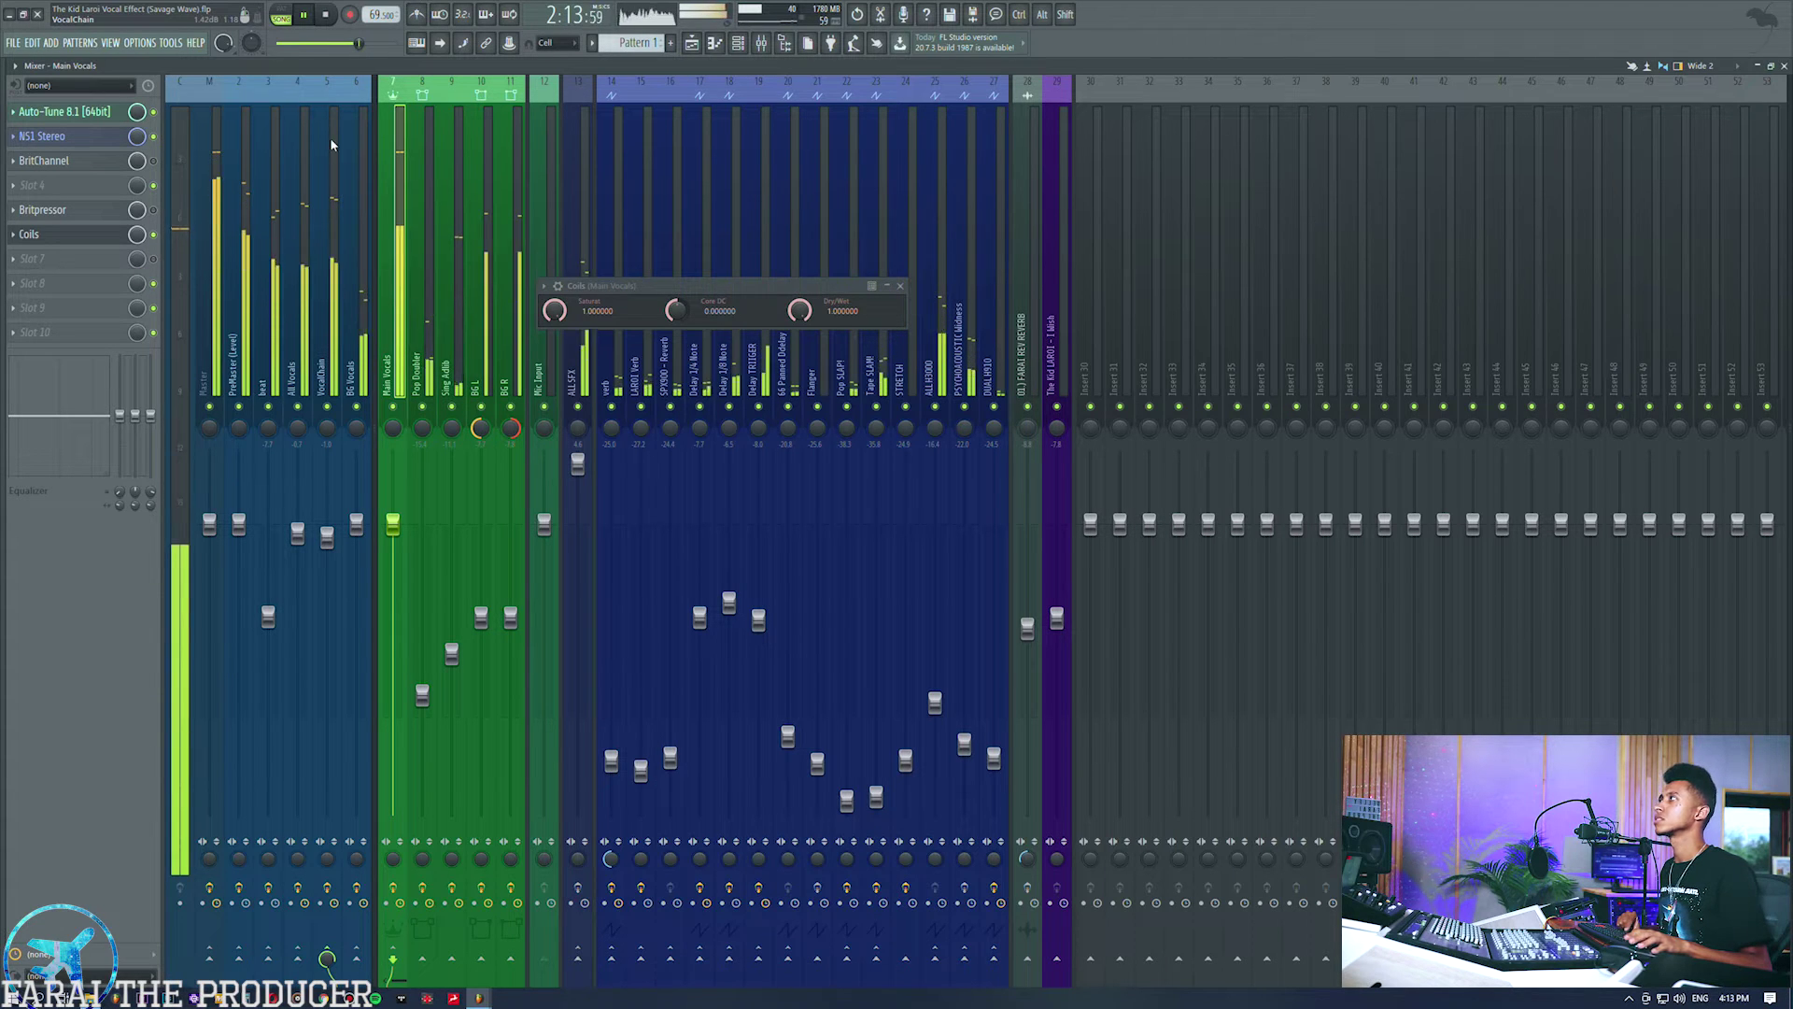
pyautogui.press('space')
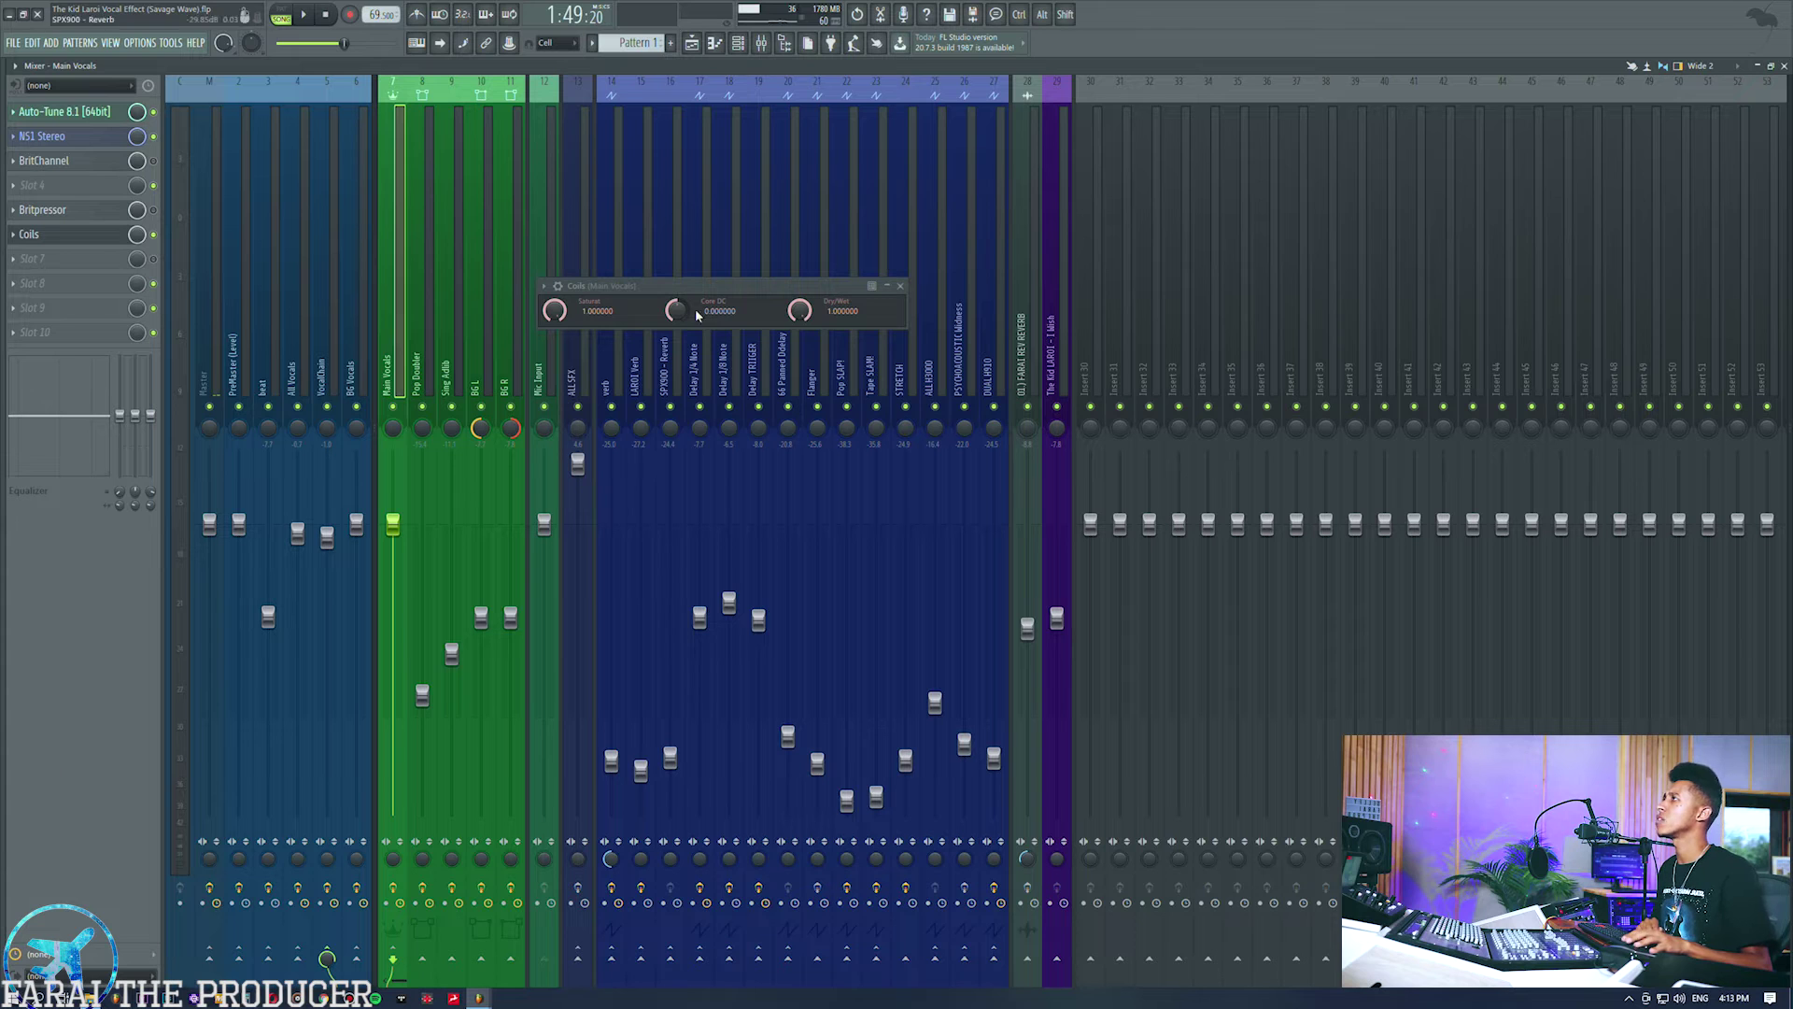
# Compare Coils saturation at zero and full, leave it at zero, and close Coils.
pyautogui.moveTo(657, 302); pyautogui.dragTo(644, 294)
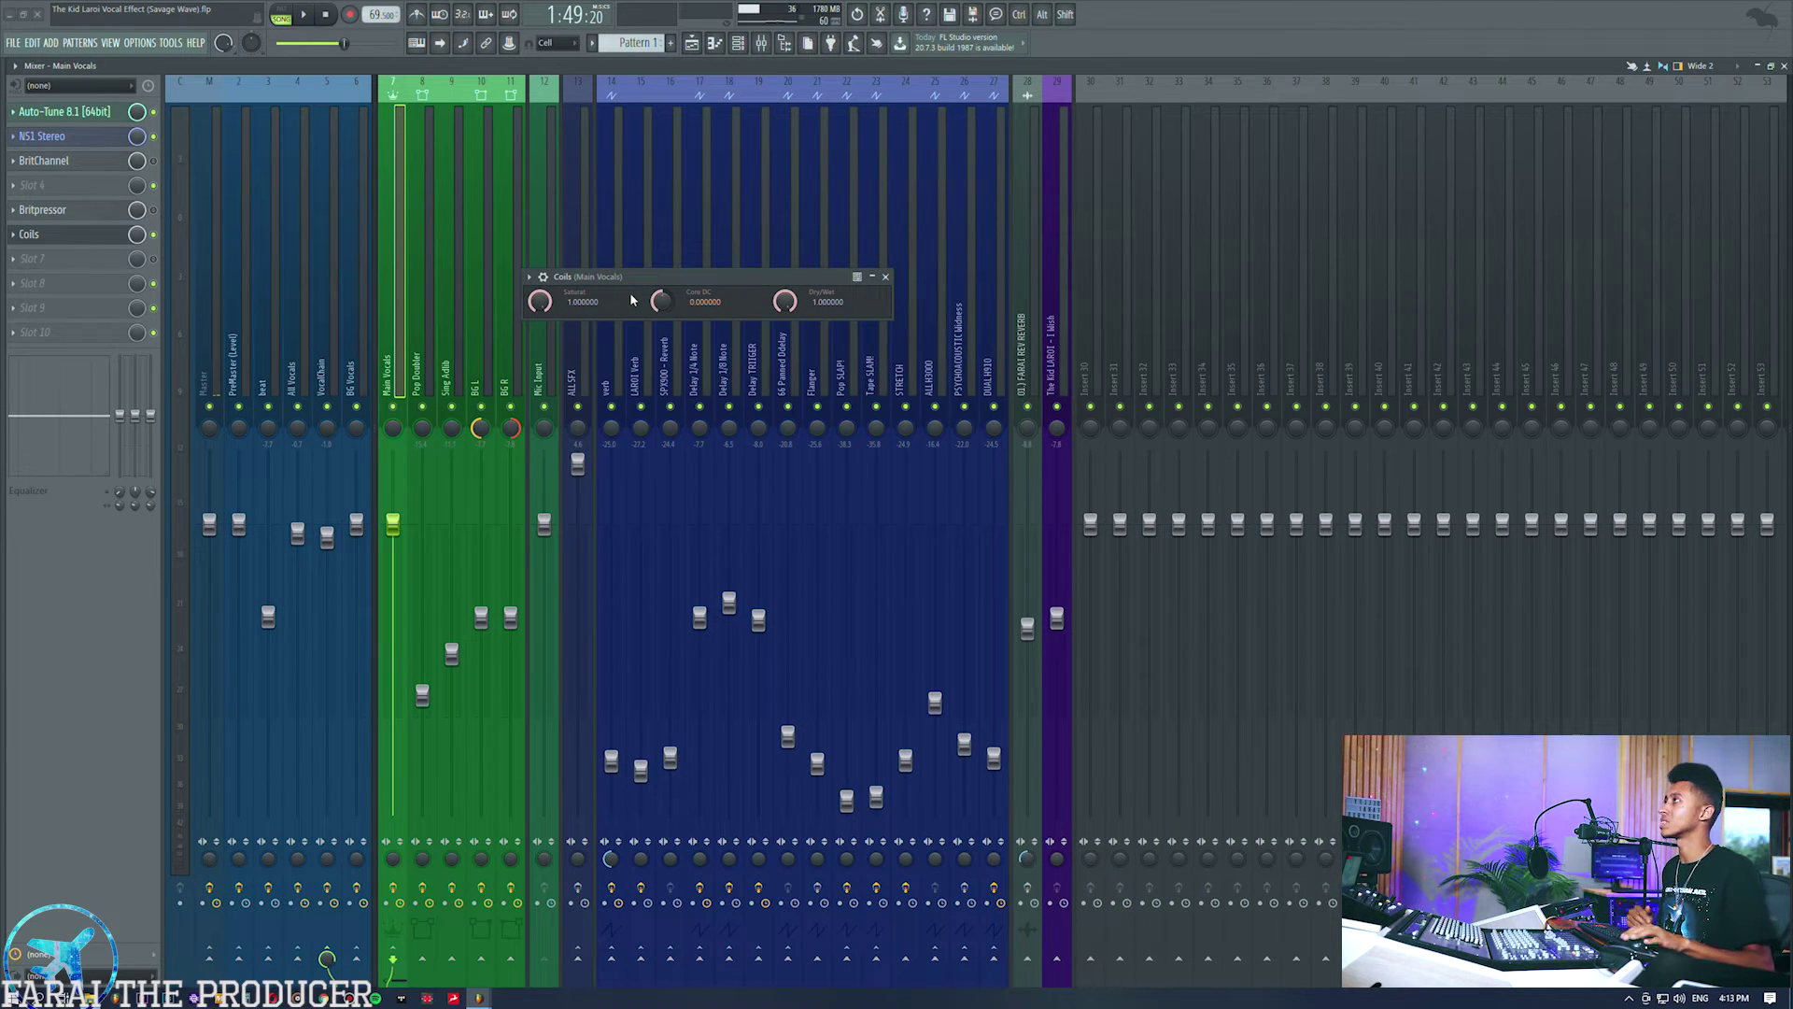
pyautogui.moveTo(540, 301); pyautogui.dragTo(537, 311)
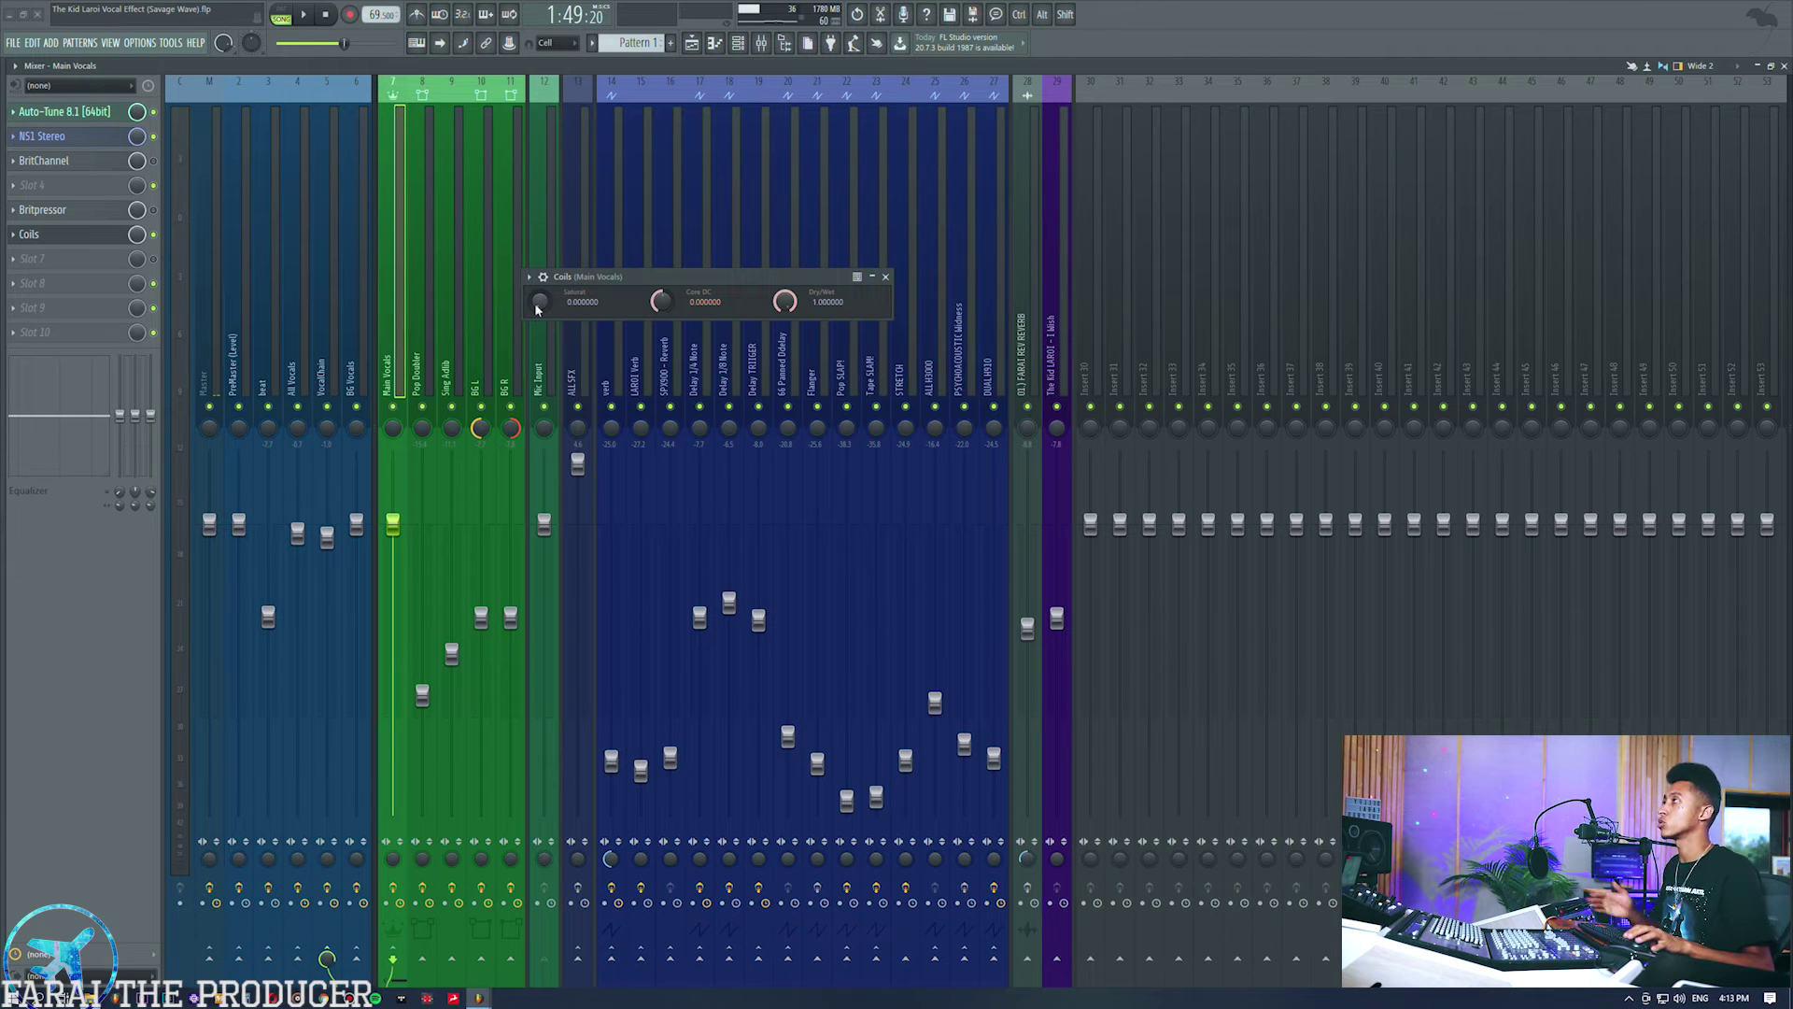
pyautogui.hotkey('ctrl', 'z')
pyautogui.moveTo(539, 301); pyautogui.dragTo(540, 322)
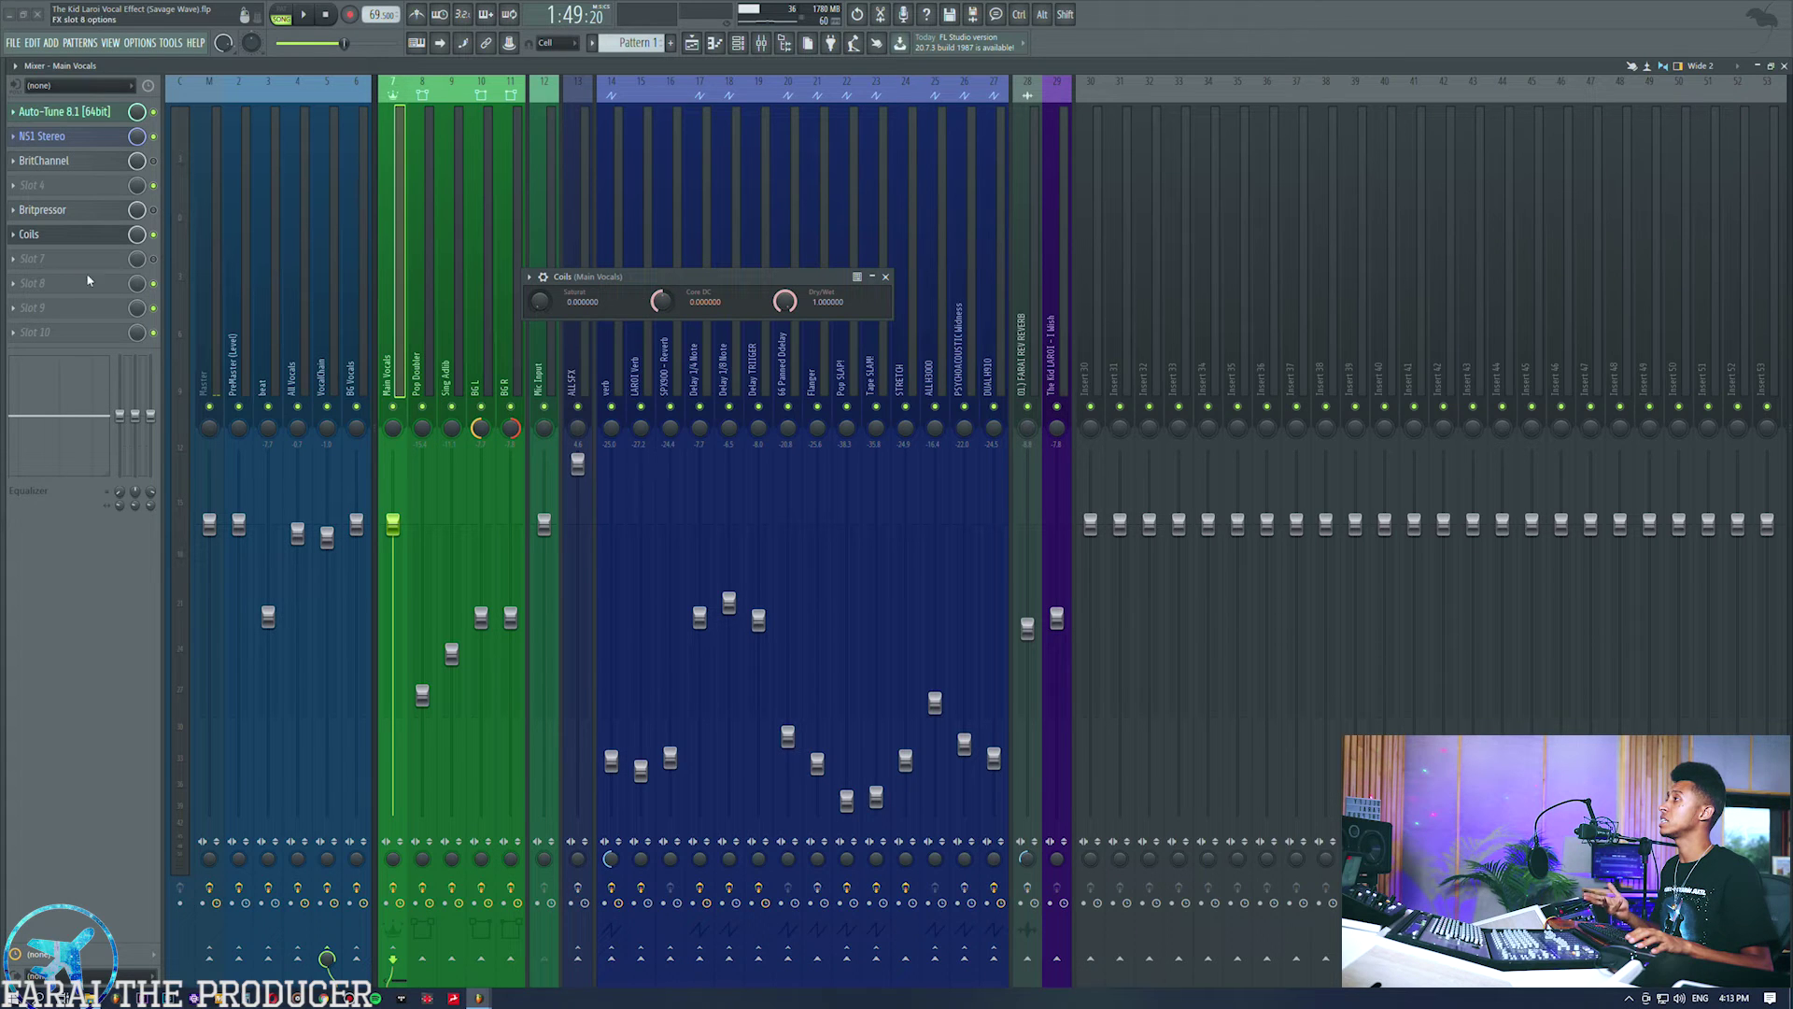
pyautogui.click(154, 235)
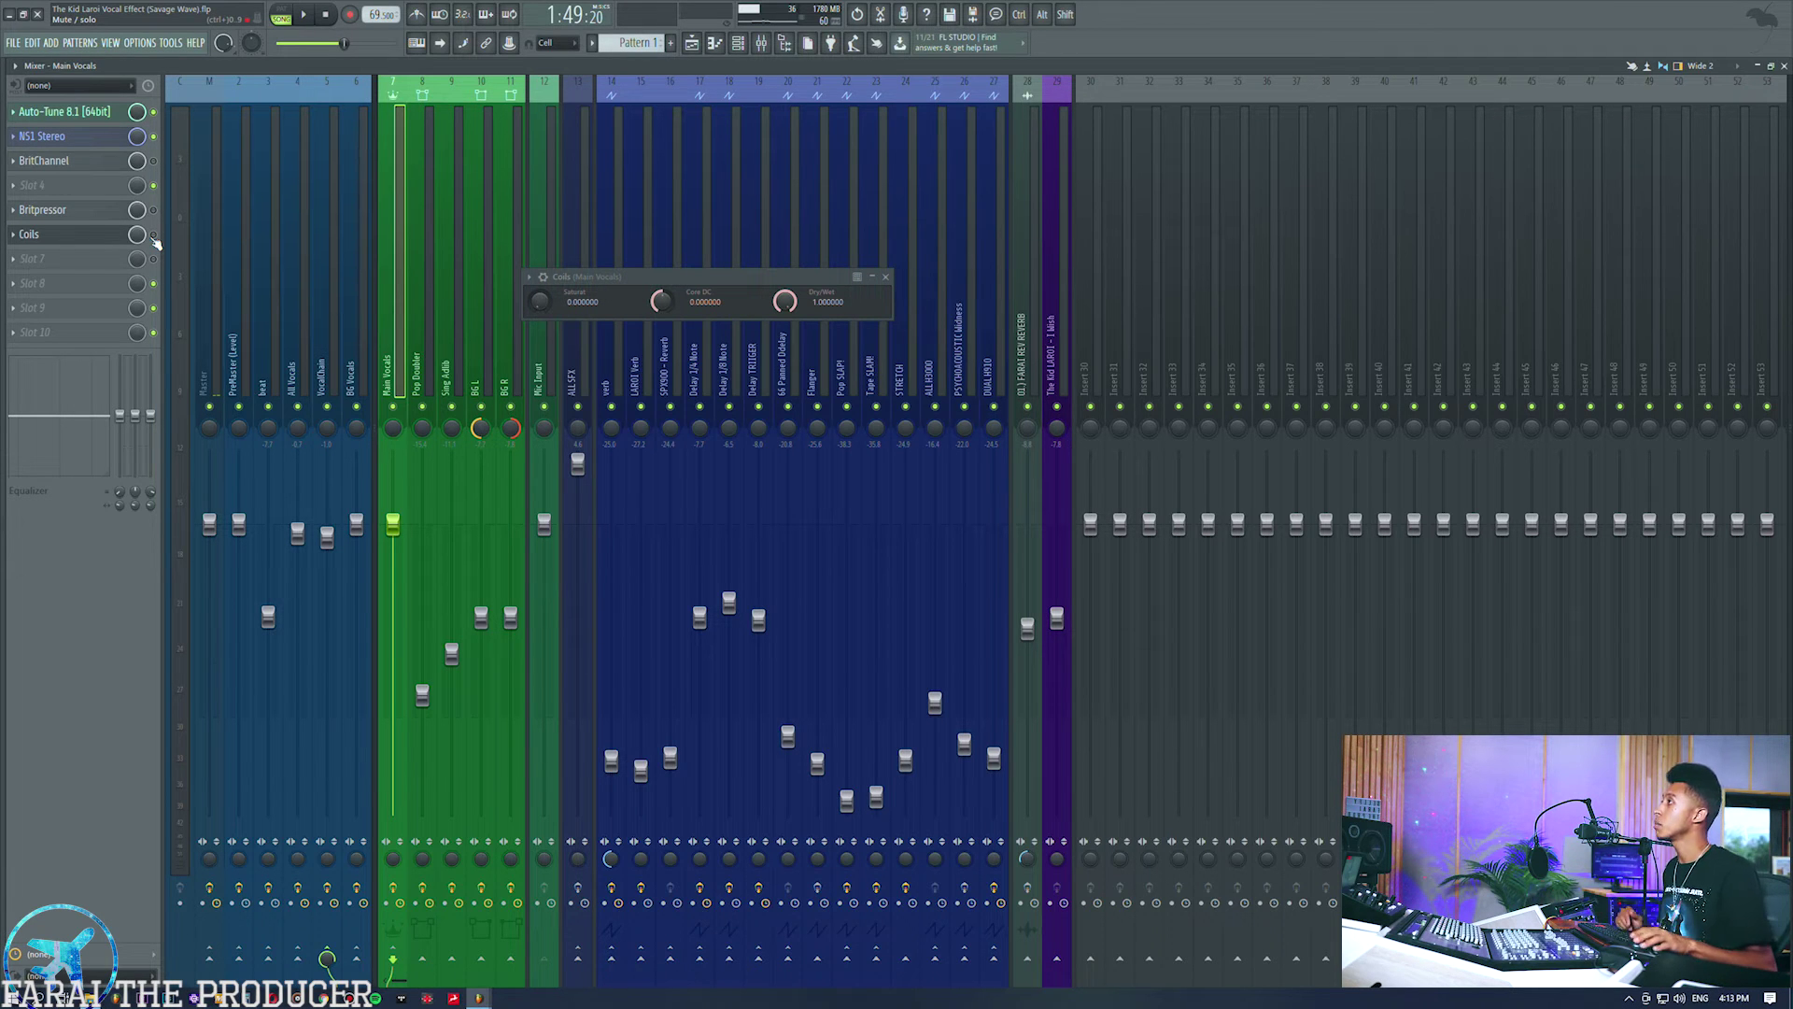
pyautogui.click(42, 234)
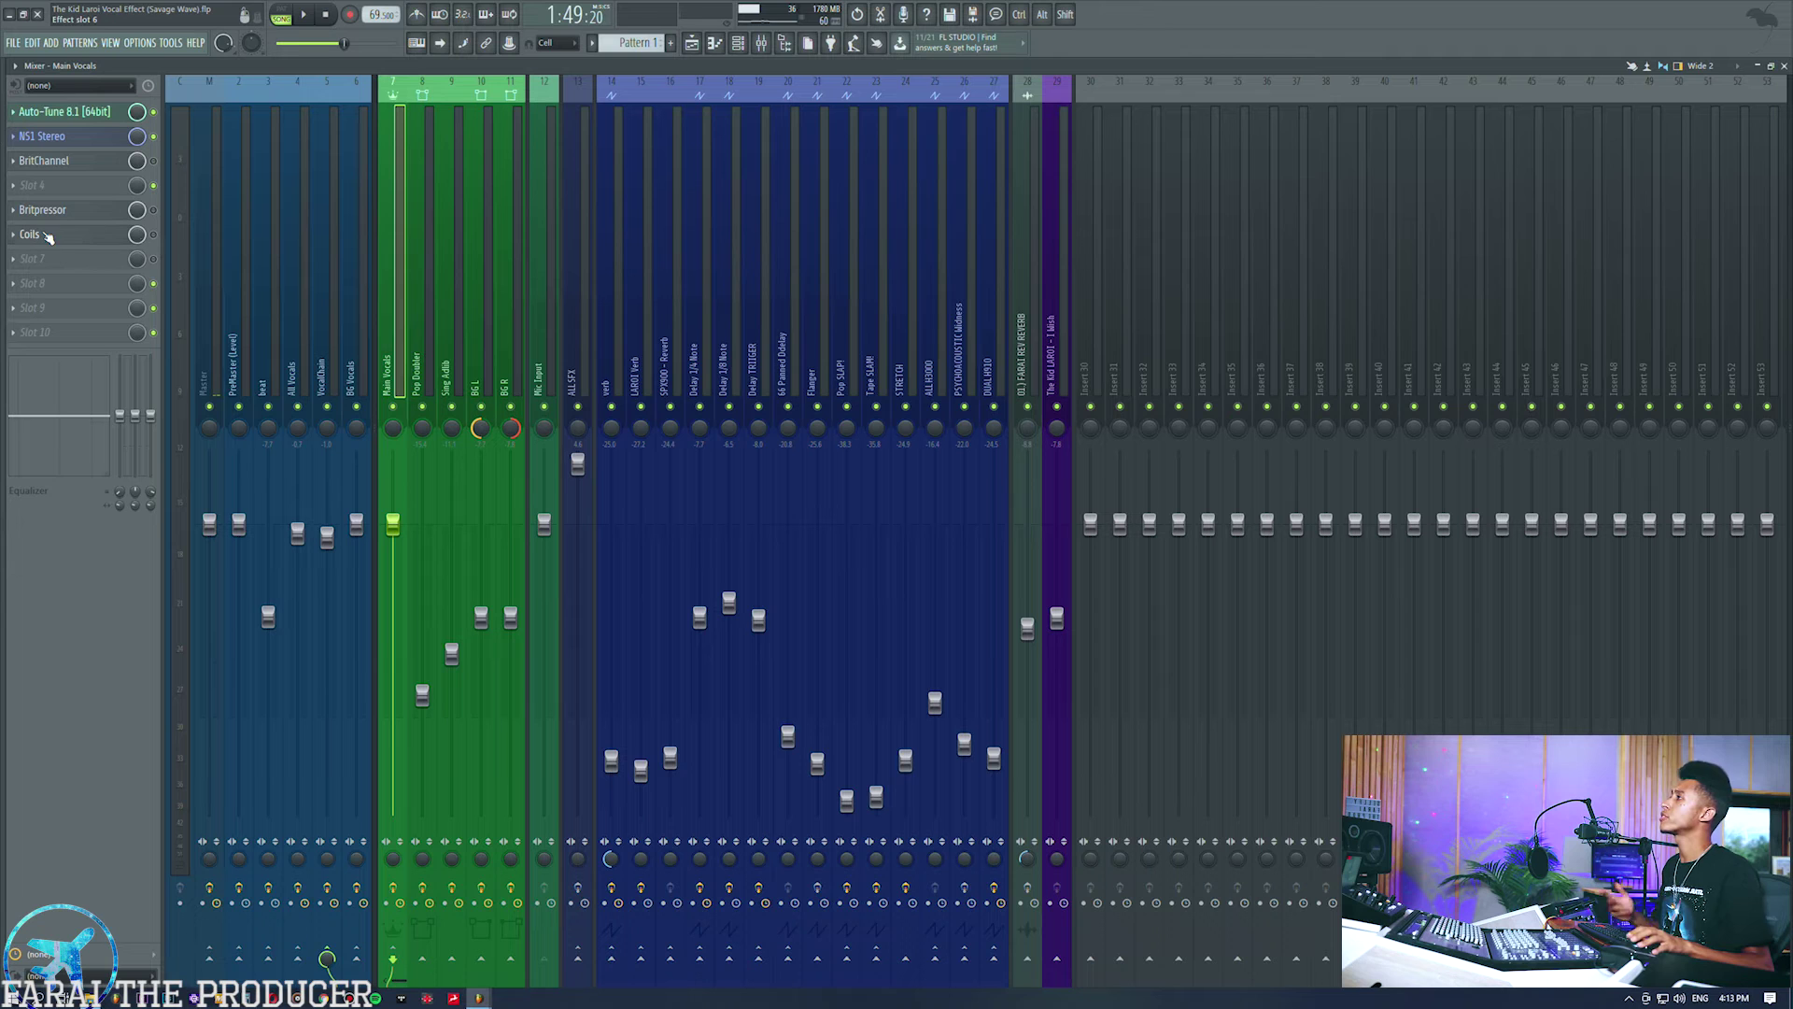
# Open BUSTERse and the SSL Native Bus Compressor on the All Vocals bus over the playlist.
pyautogui.click(301, 328)
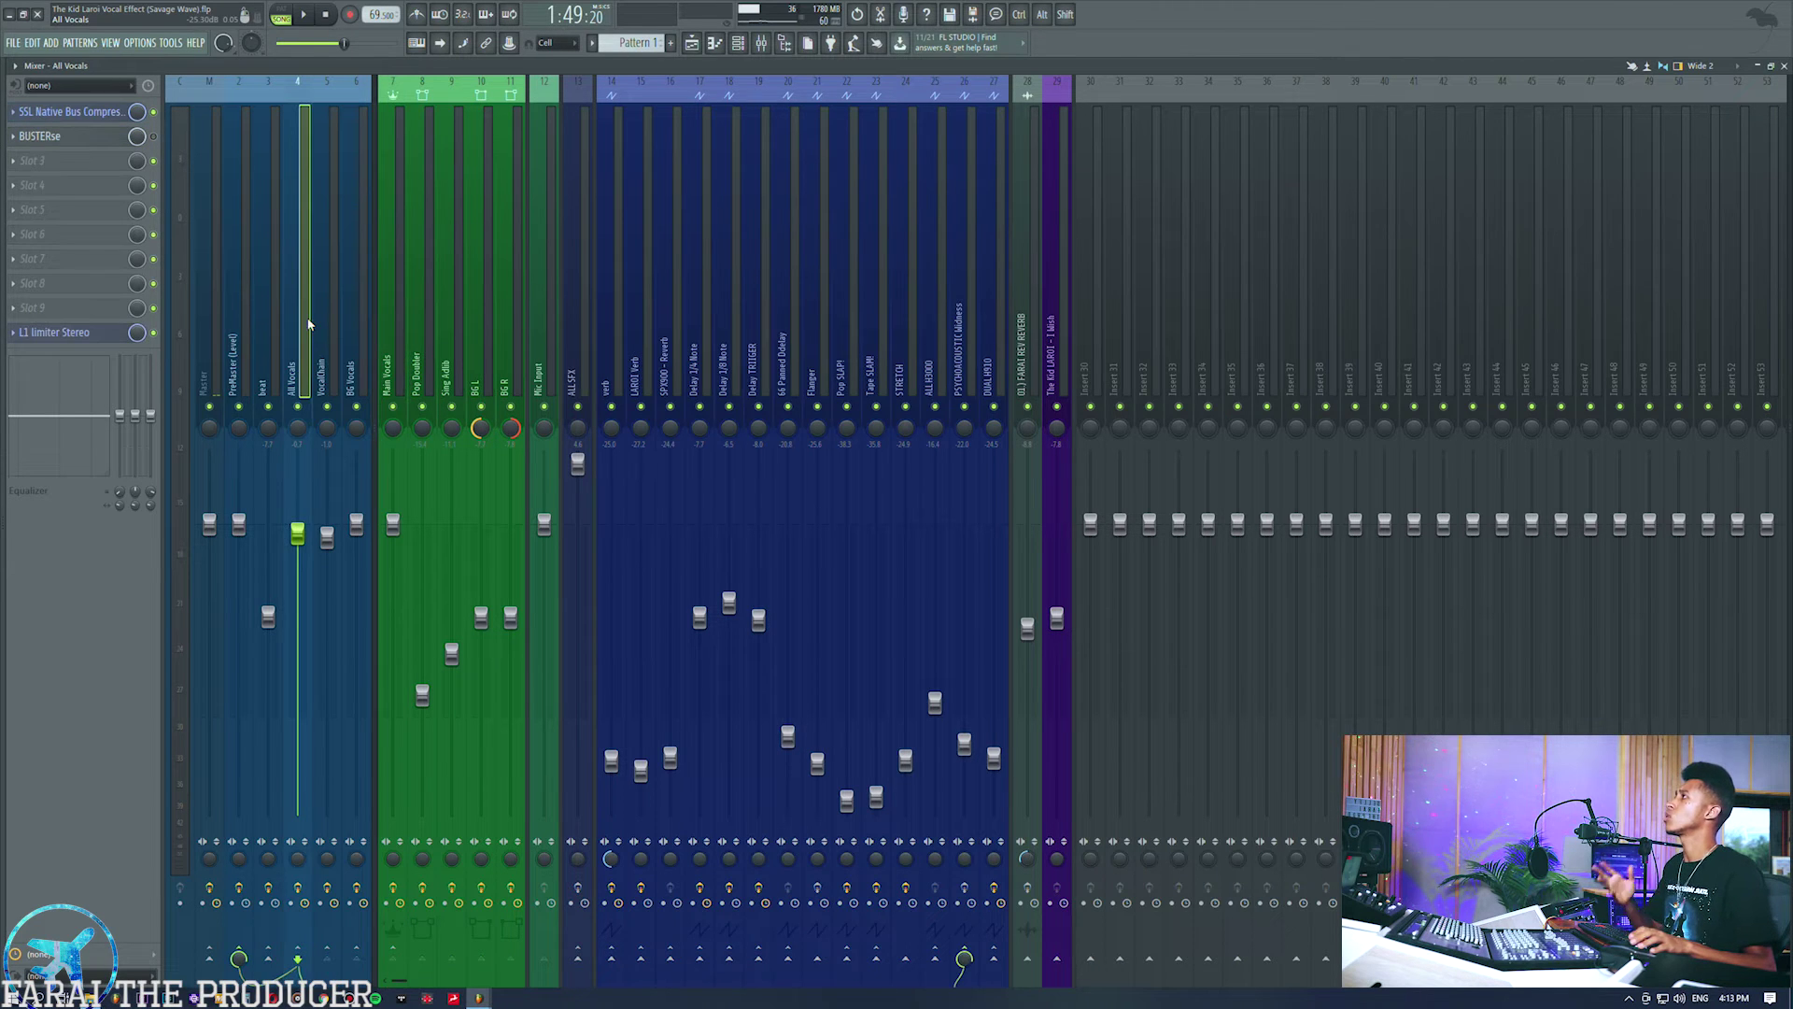
pyautogui.click(81, 142)
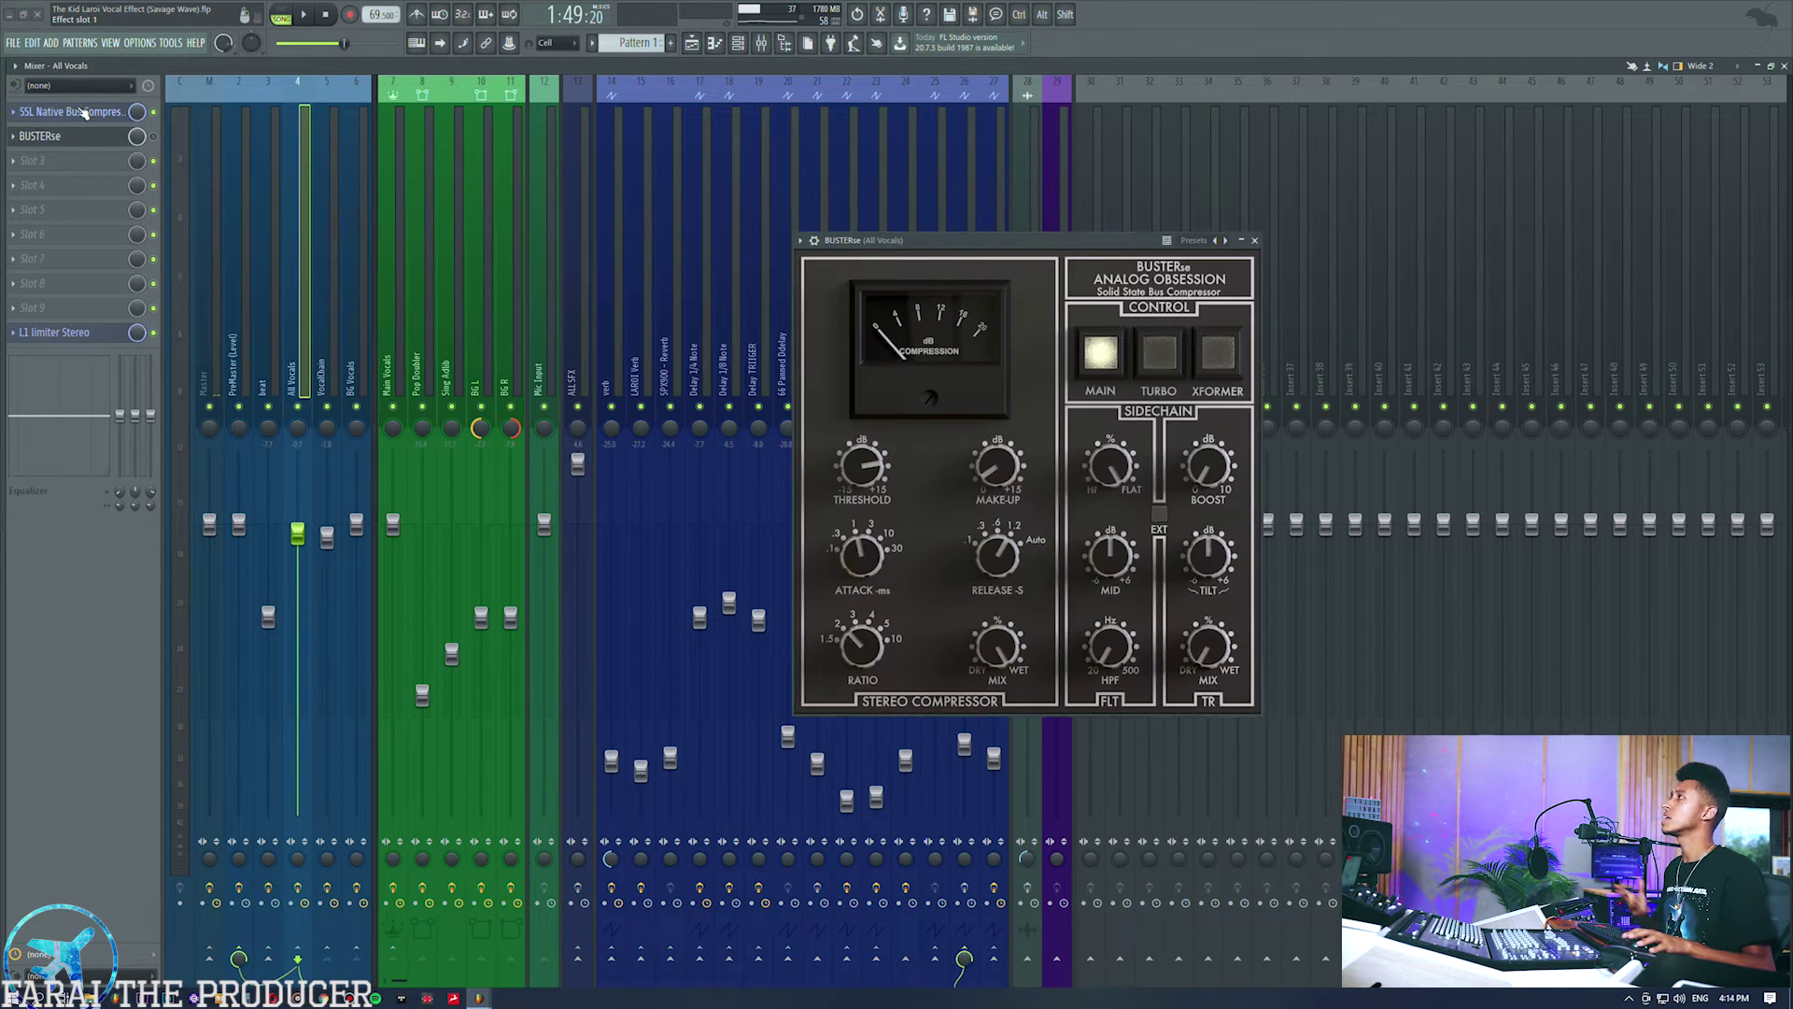
pyautogui.click(70, 112)
pyautogui.moveTo(591, 297); pyautogui.dragTo(616, 257)
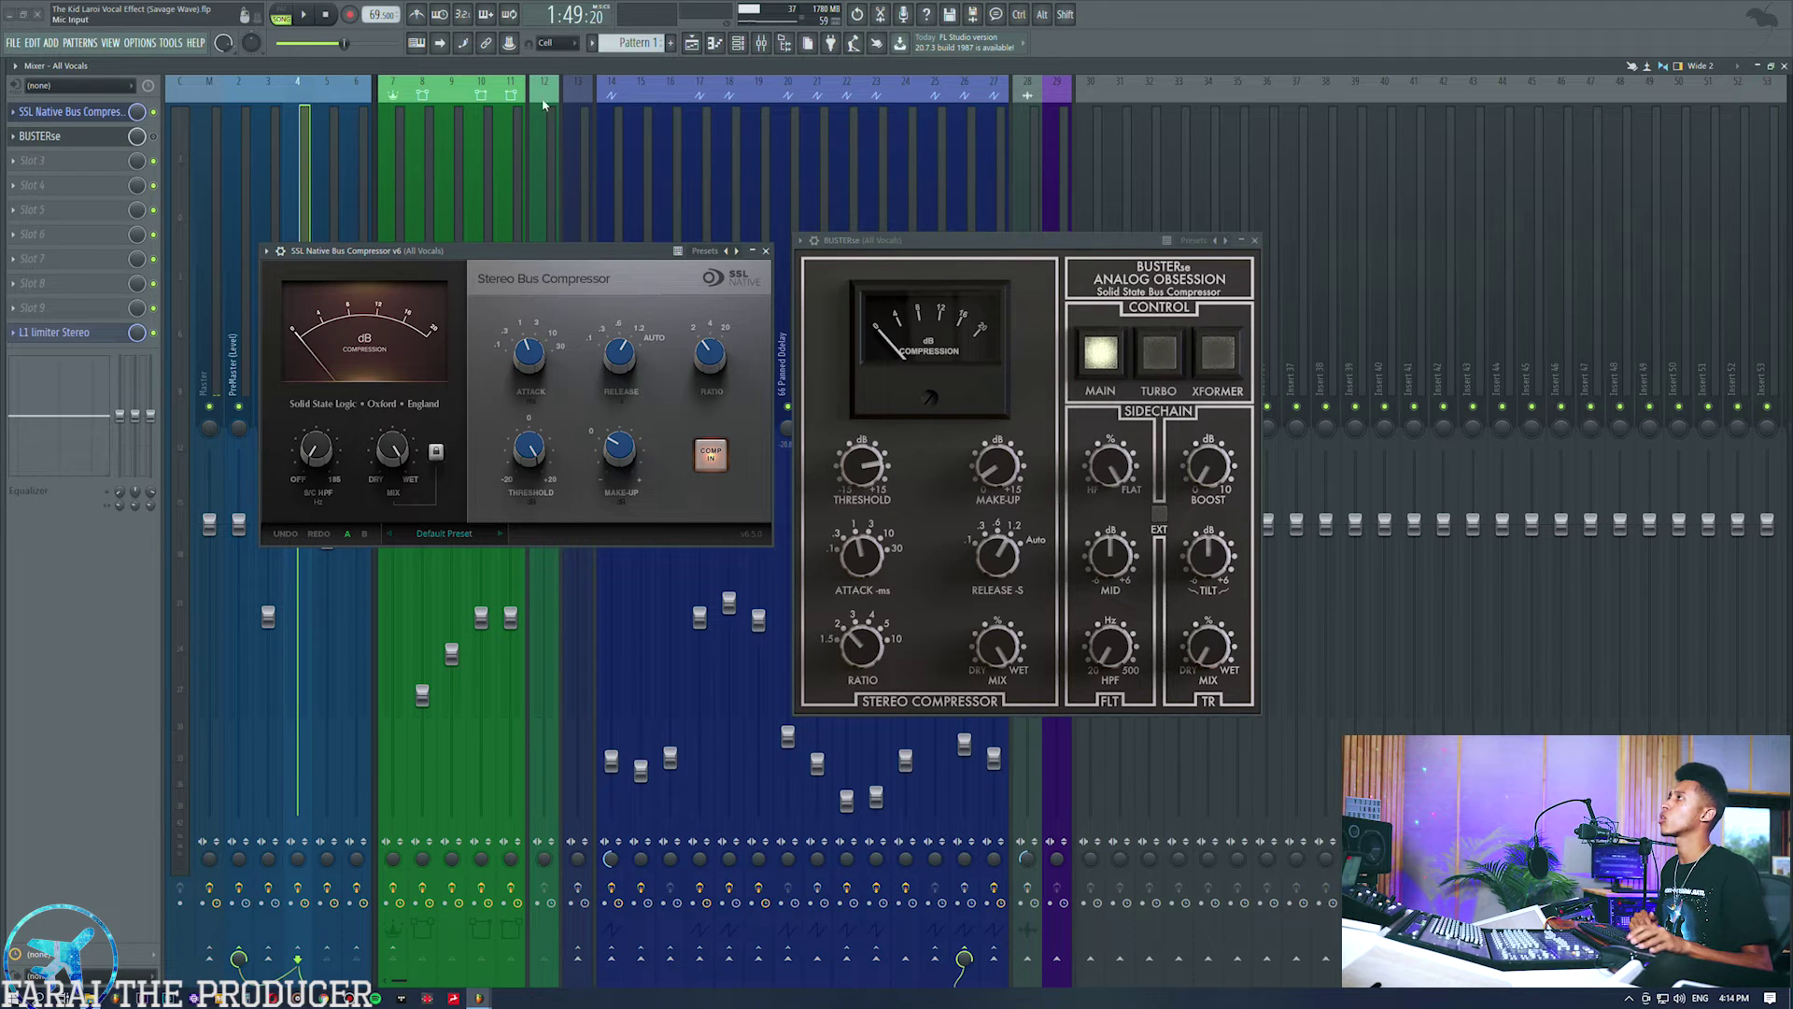
pyautogui.press('F5')
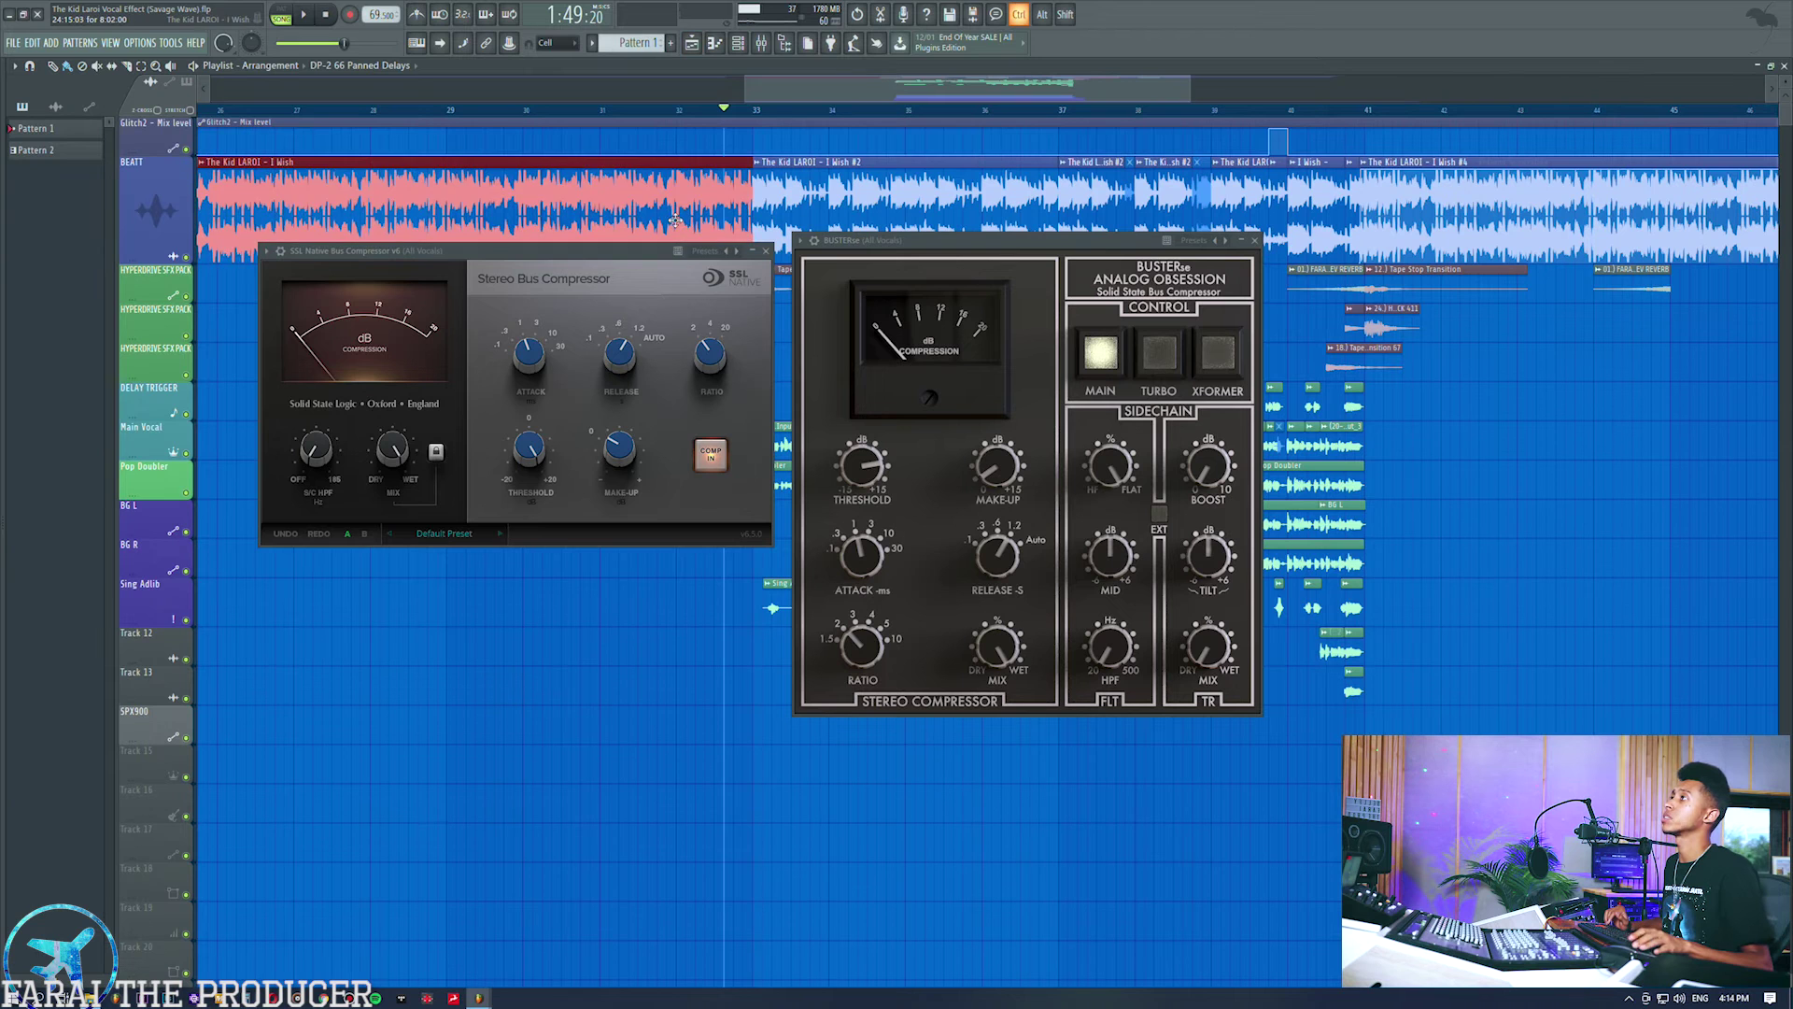
# Lengthen the BUSTERse release time on the All Vocals bus toward Auto.
pyautogui.moveTo(863, 245); pyautogui.dragTo(877, 254)
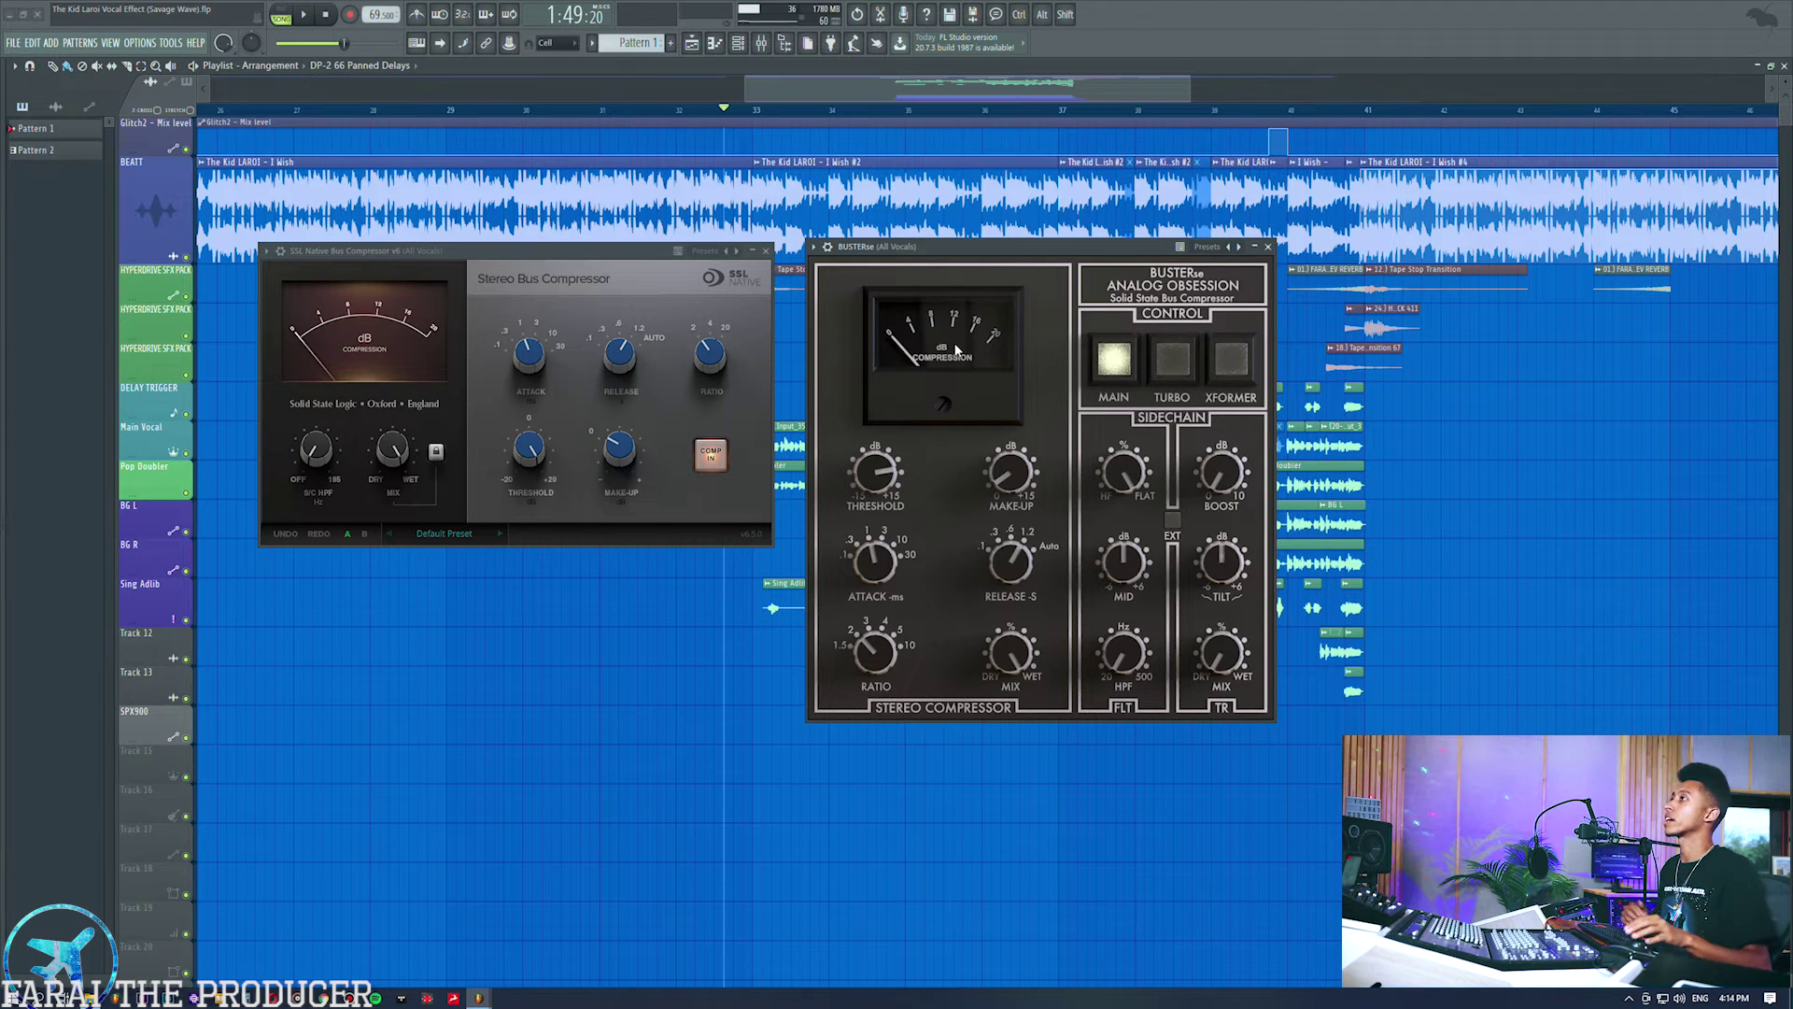
pyautogui.moveTo(970, 255); pyautogui.dragTo(979, 276)
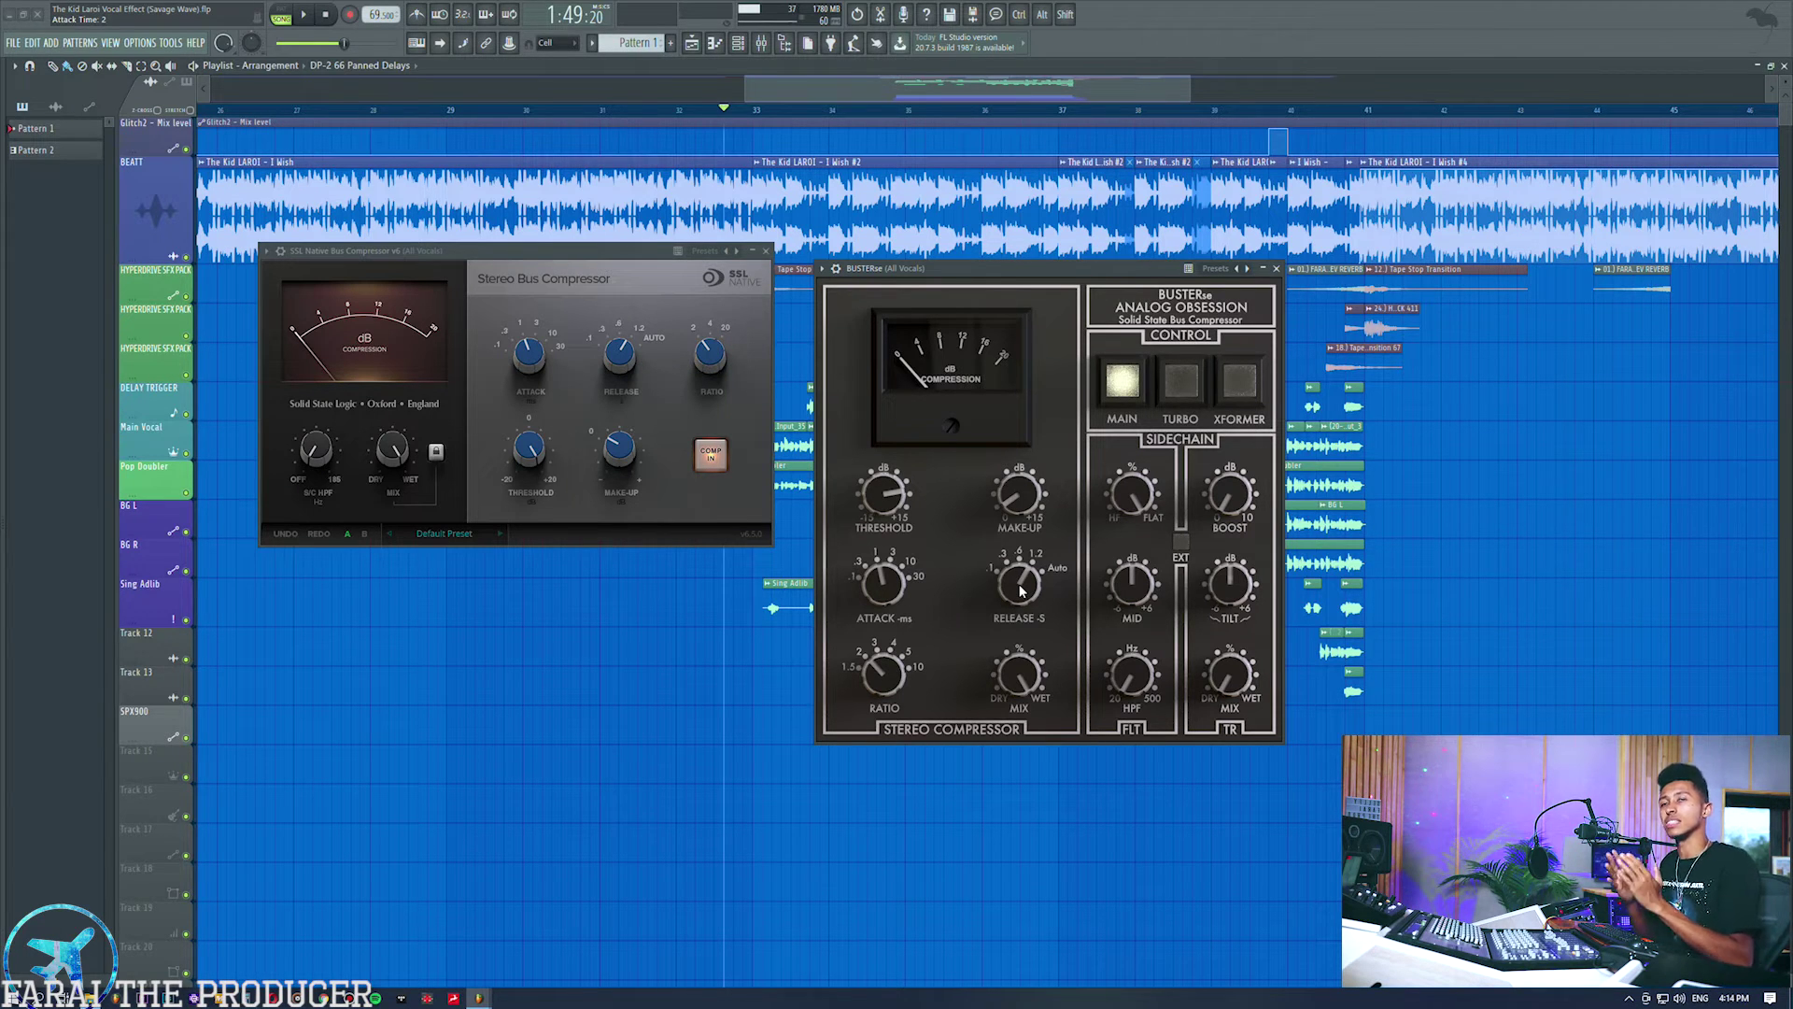
pyautogui.moveTo(1026, 605)
pyautogui.mouseDown()
pyautogui.moveTo(1006, 552)
pyautogui.moveTo(1005, 621)
pyautogui.mouseUp()
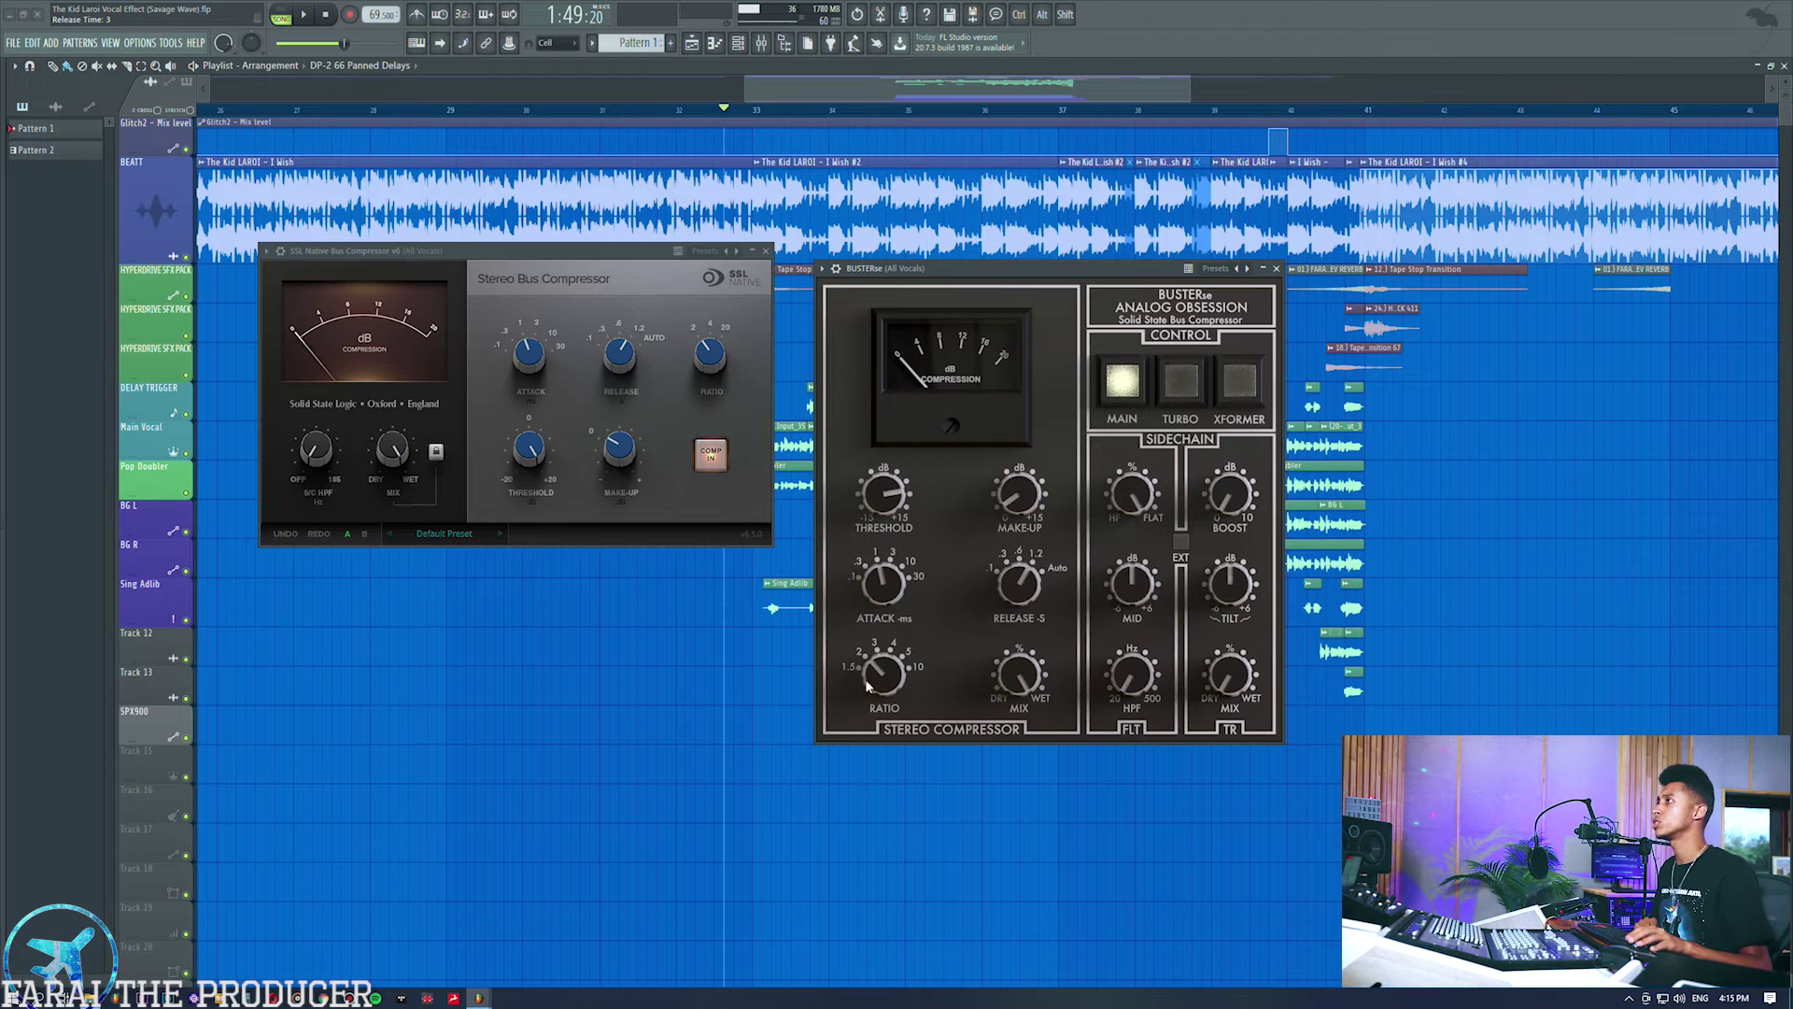
# Rearrange the SSL compressor and BUSTERse windows, briefly showing then hiding the channel rack.
pyautogui.moveTo(536, 254); pyautogui.dragTo(553, 280)
pyautogui.click(738, 43)
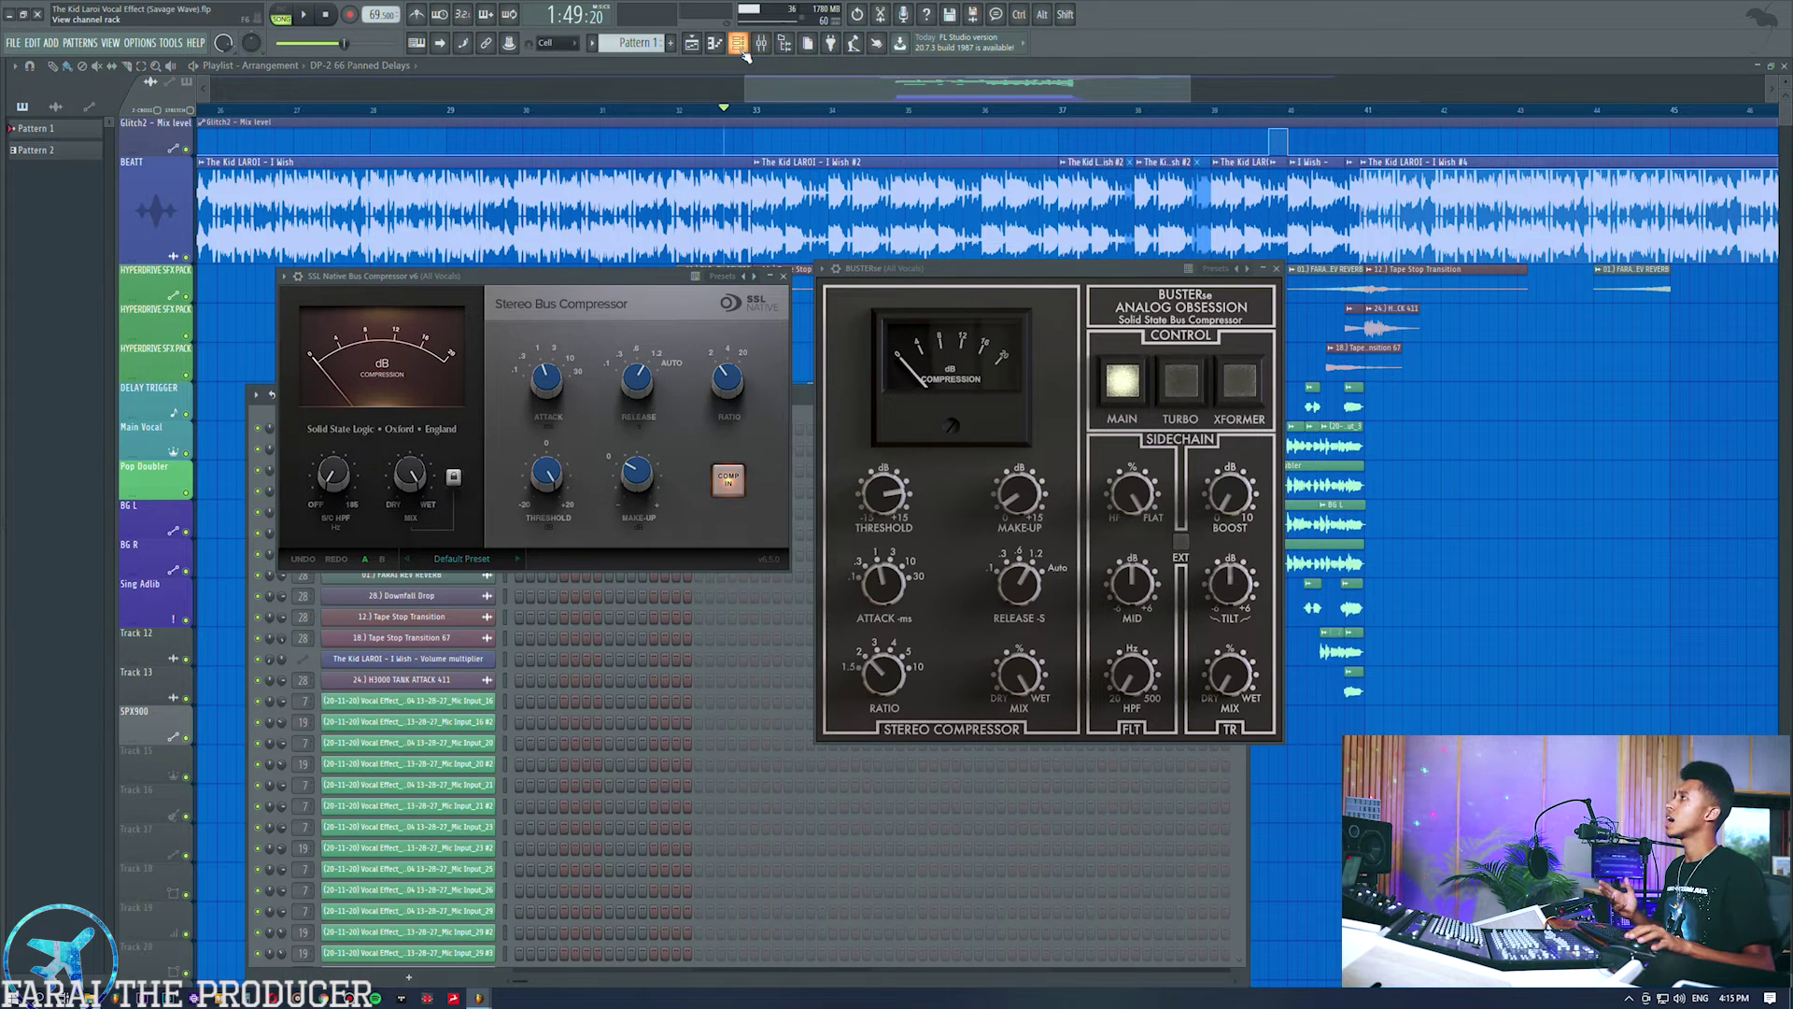
pyautogui.moveTo(983, 280); pyautogui.dragTo(1331, 282)
pyautogui.moveTo(564, 275); pyautogui.dragTo(904, 314)
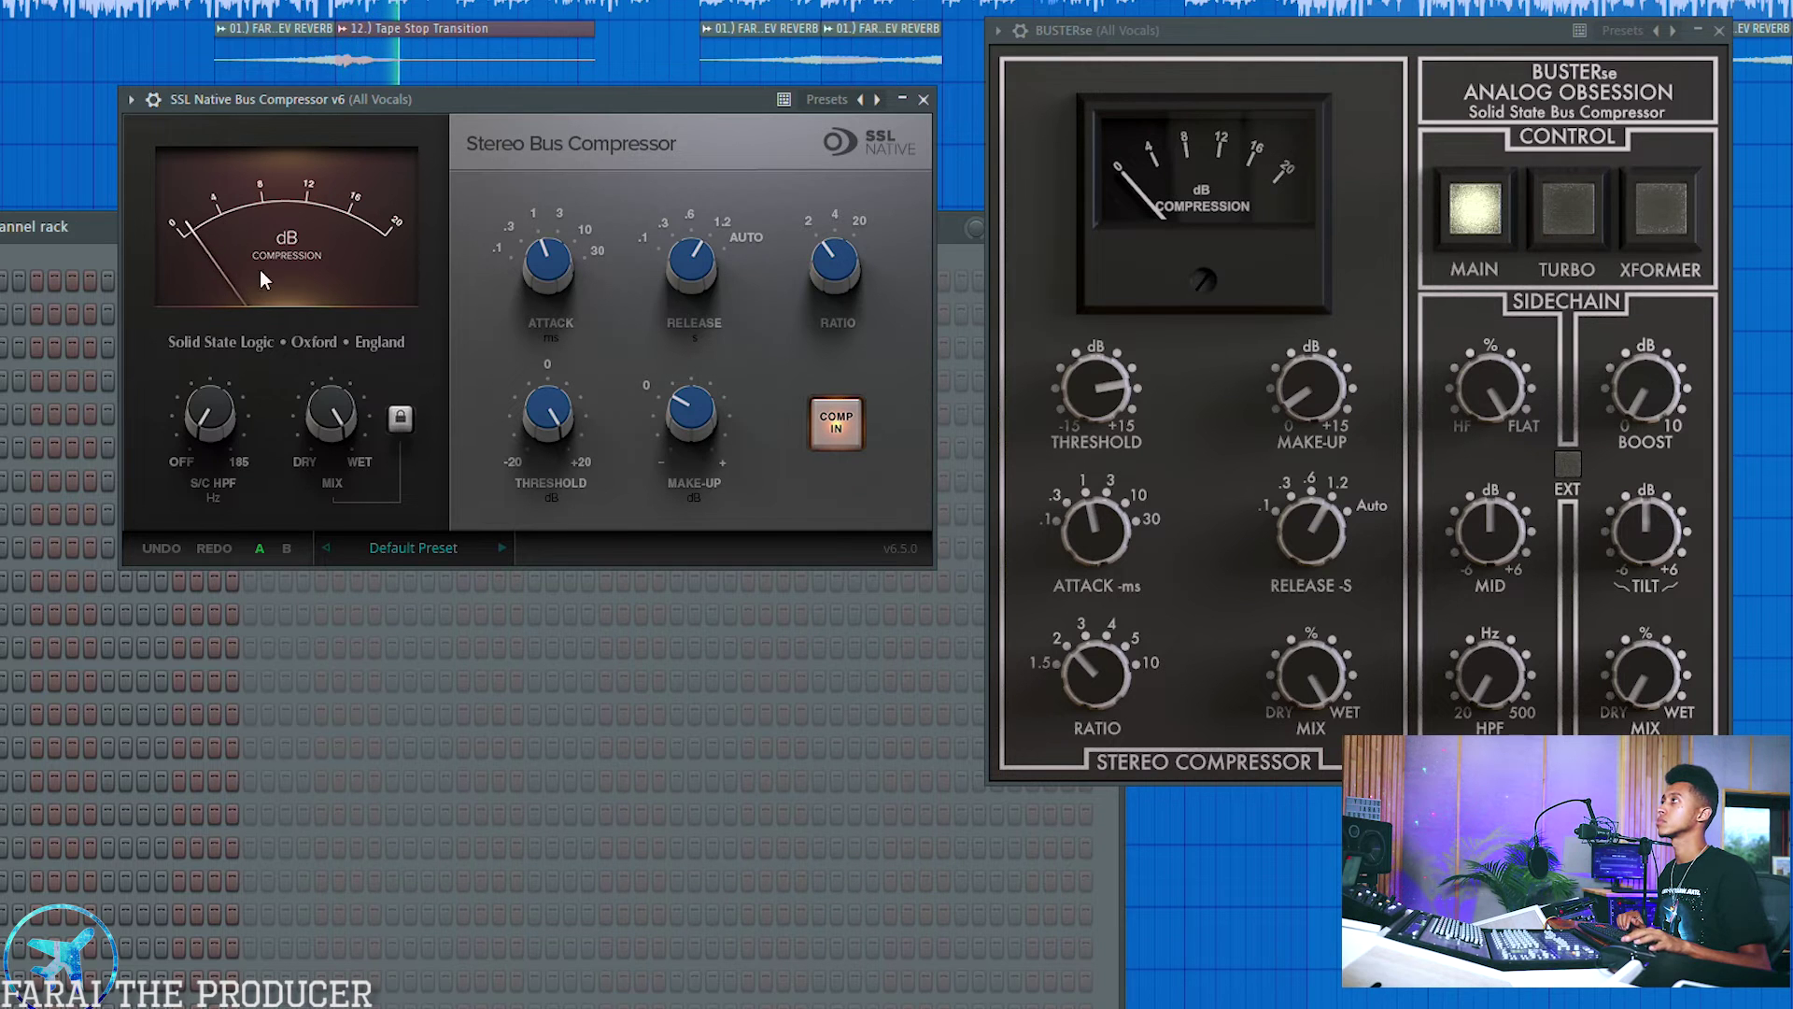
pyautogui.press('F6')
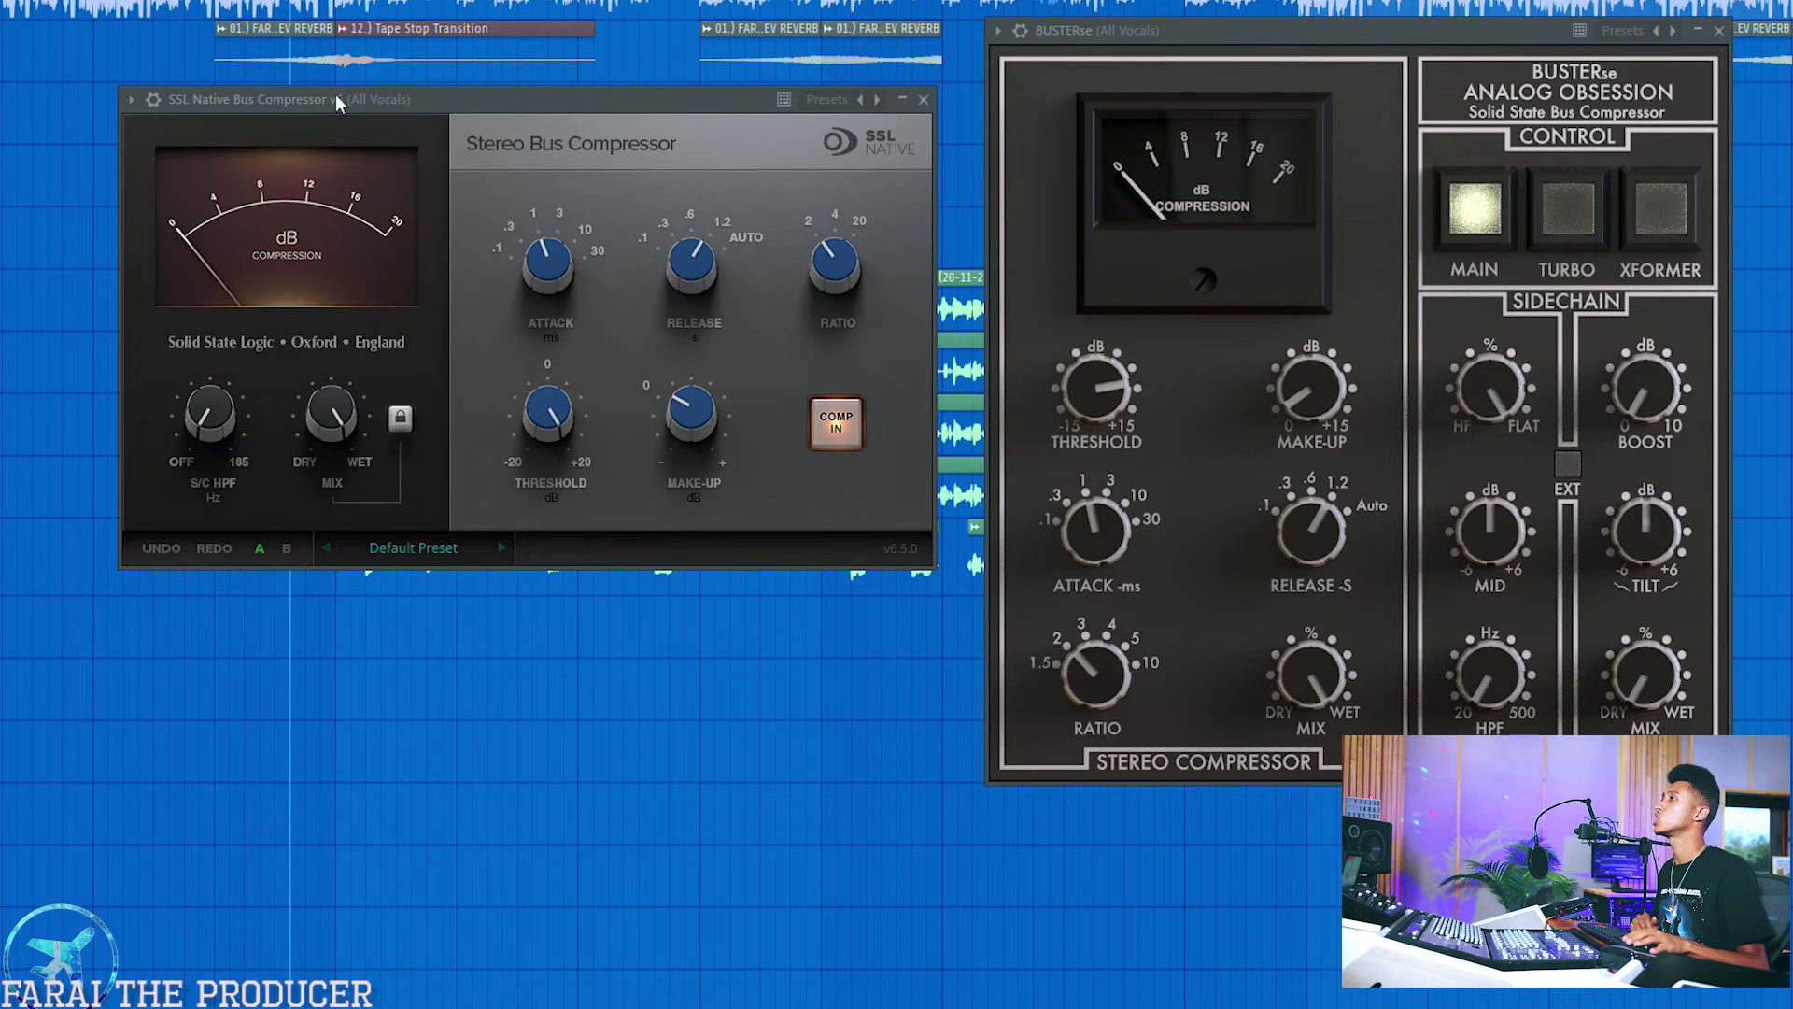
pyautogui.moveTo(334, 103); pyautogui.dragTo(7, 159)
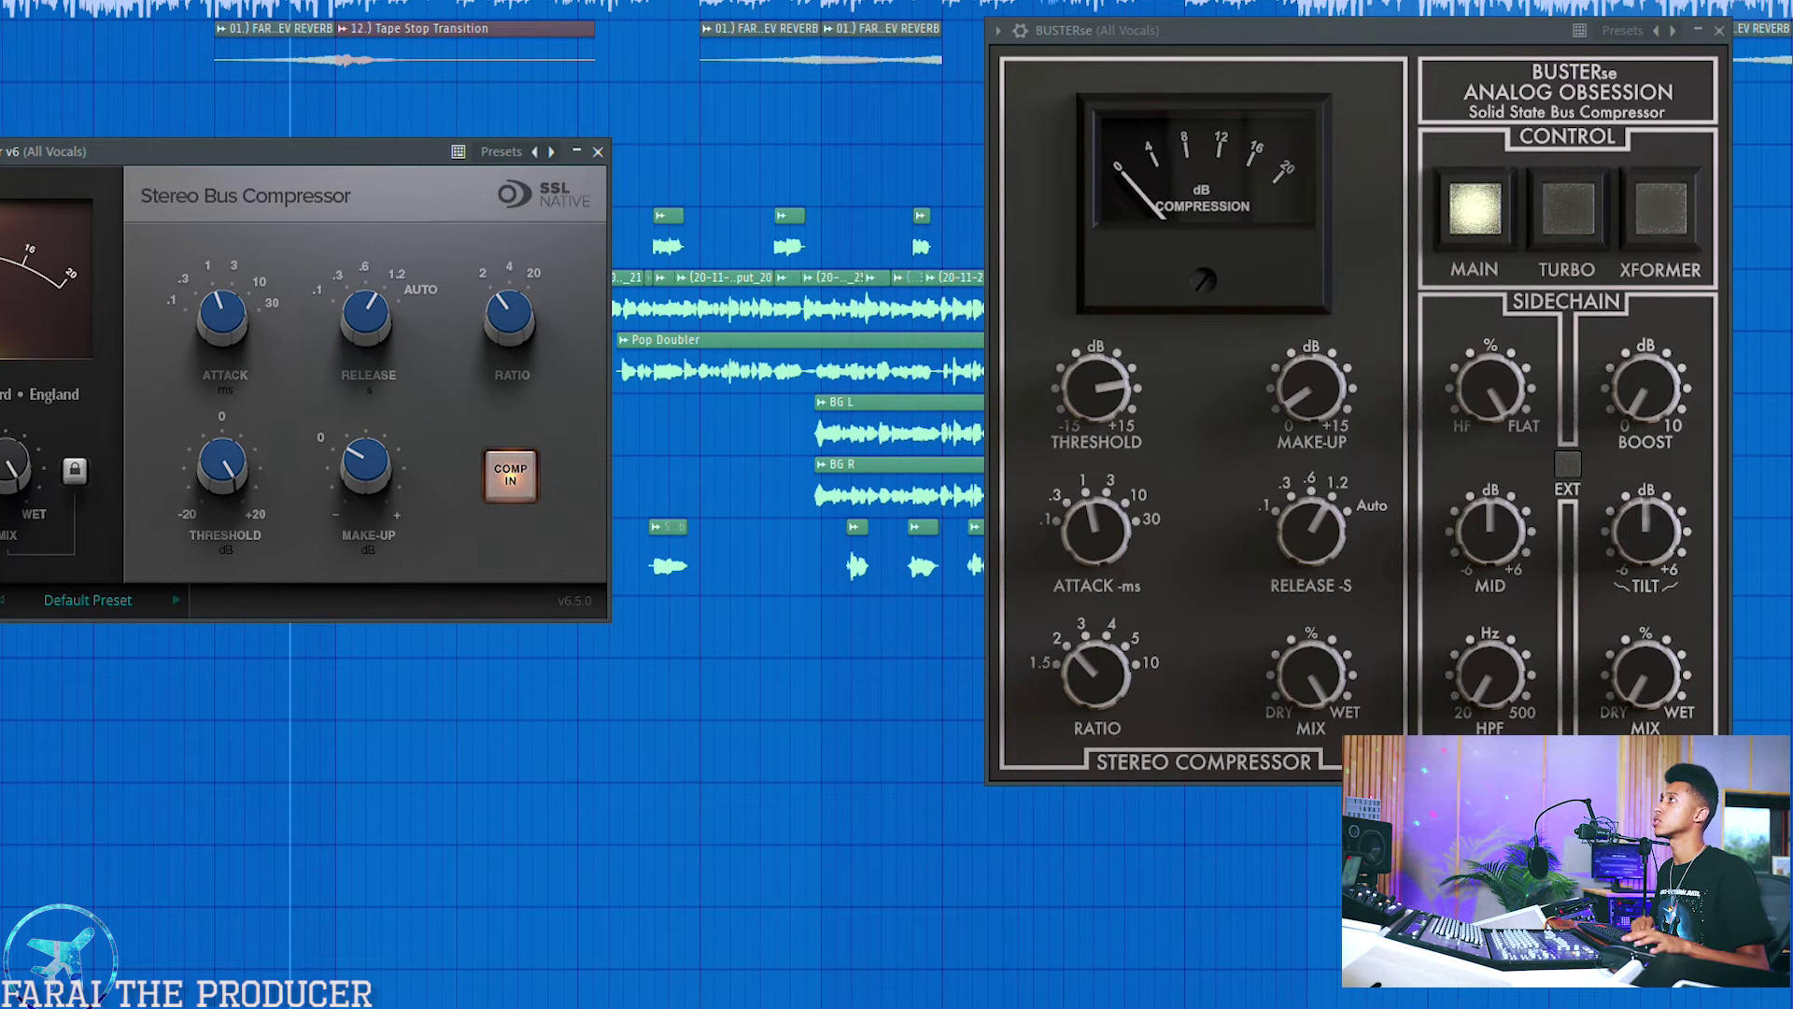
# With the mixer showing, close the SSL bus compressor and raise the BUSTERse threshold slightly.
pyautogui.press('F9')
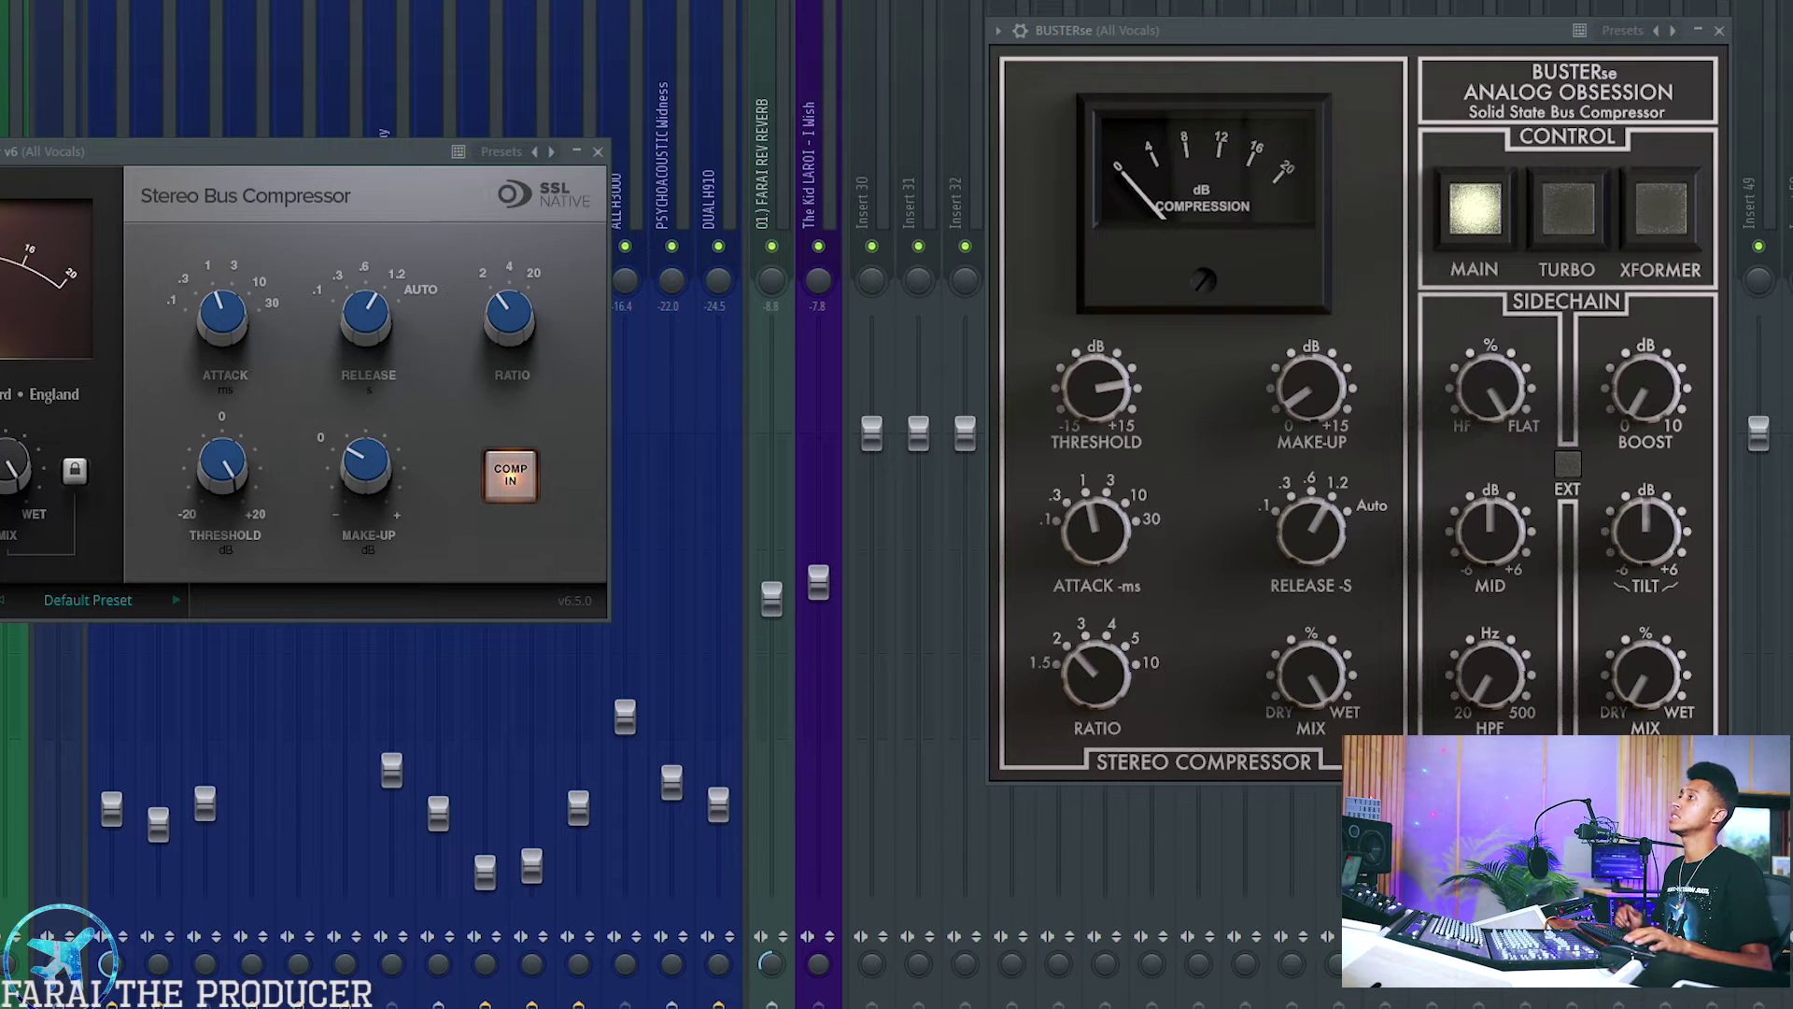
pyautogui.click(598, 151)
pyautogui.moveTo(1096, 39); pyautogui.dragTo(369, 43)
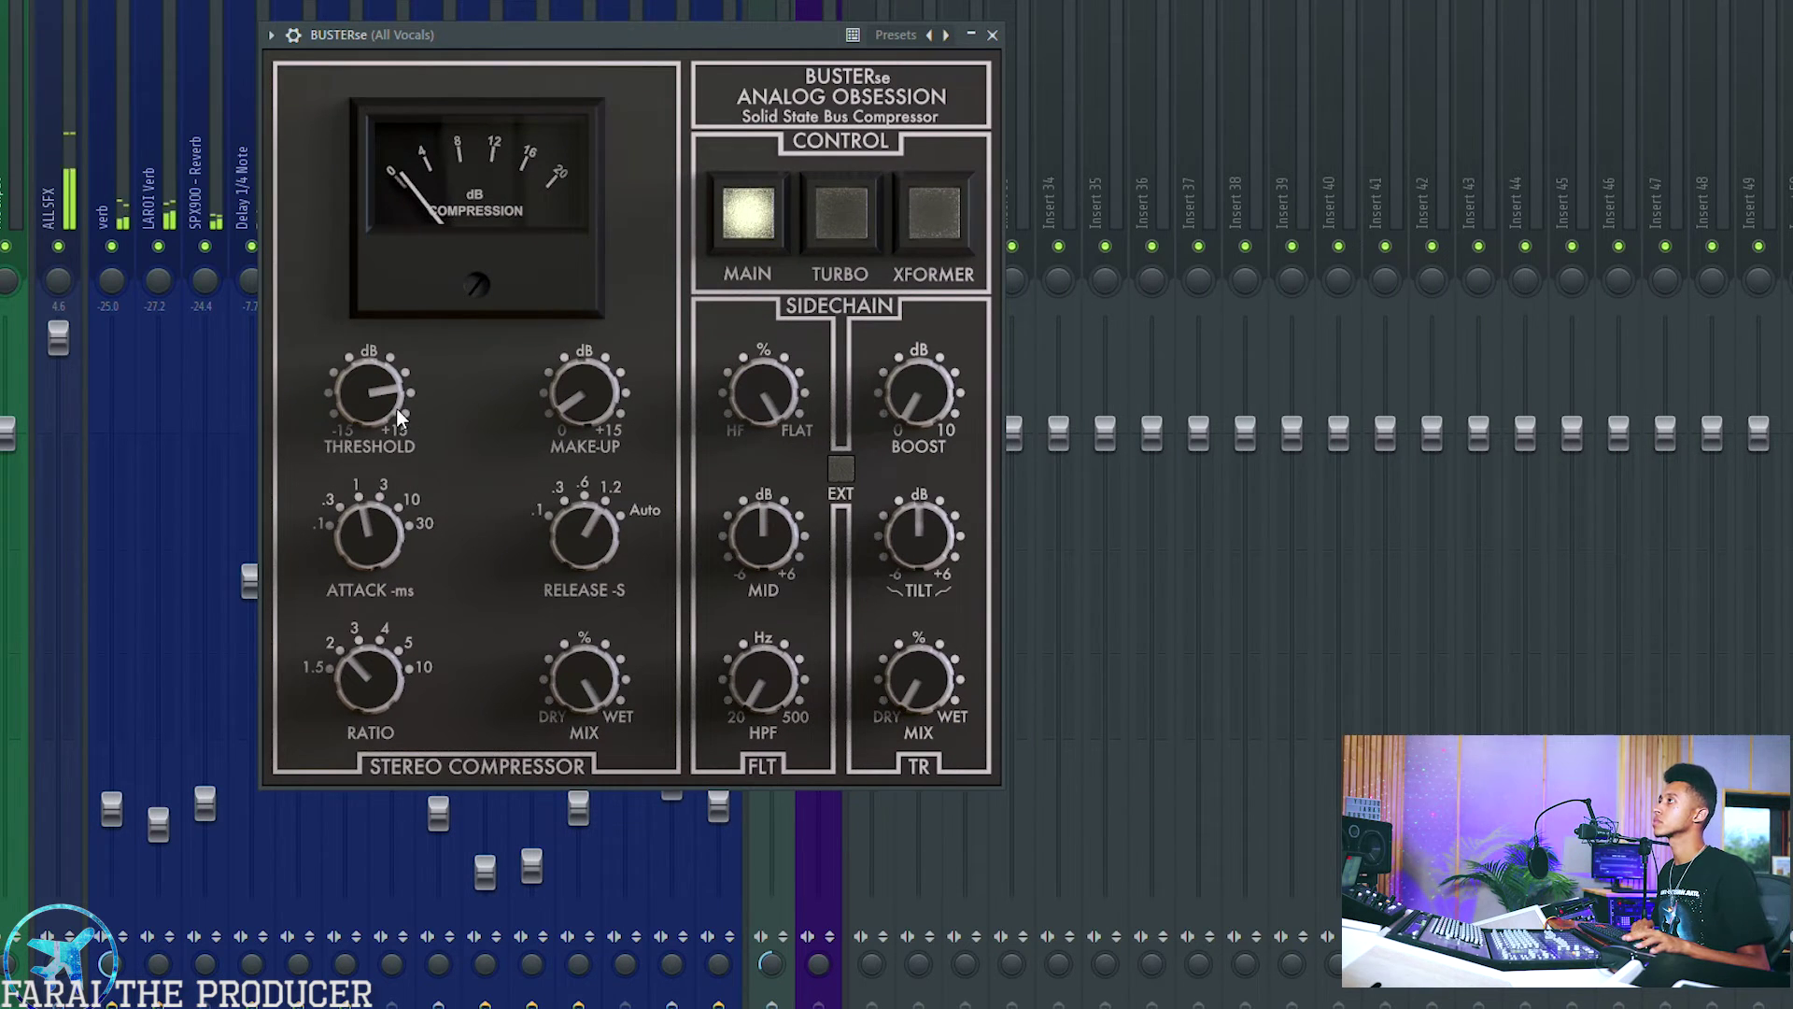
pyautogui.moveTo(369, 407); pyautogui.dragTo(373, 385)
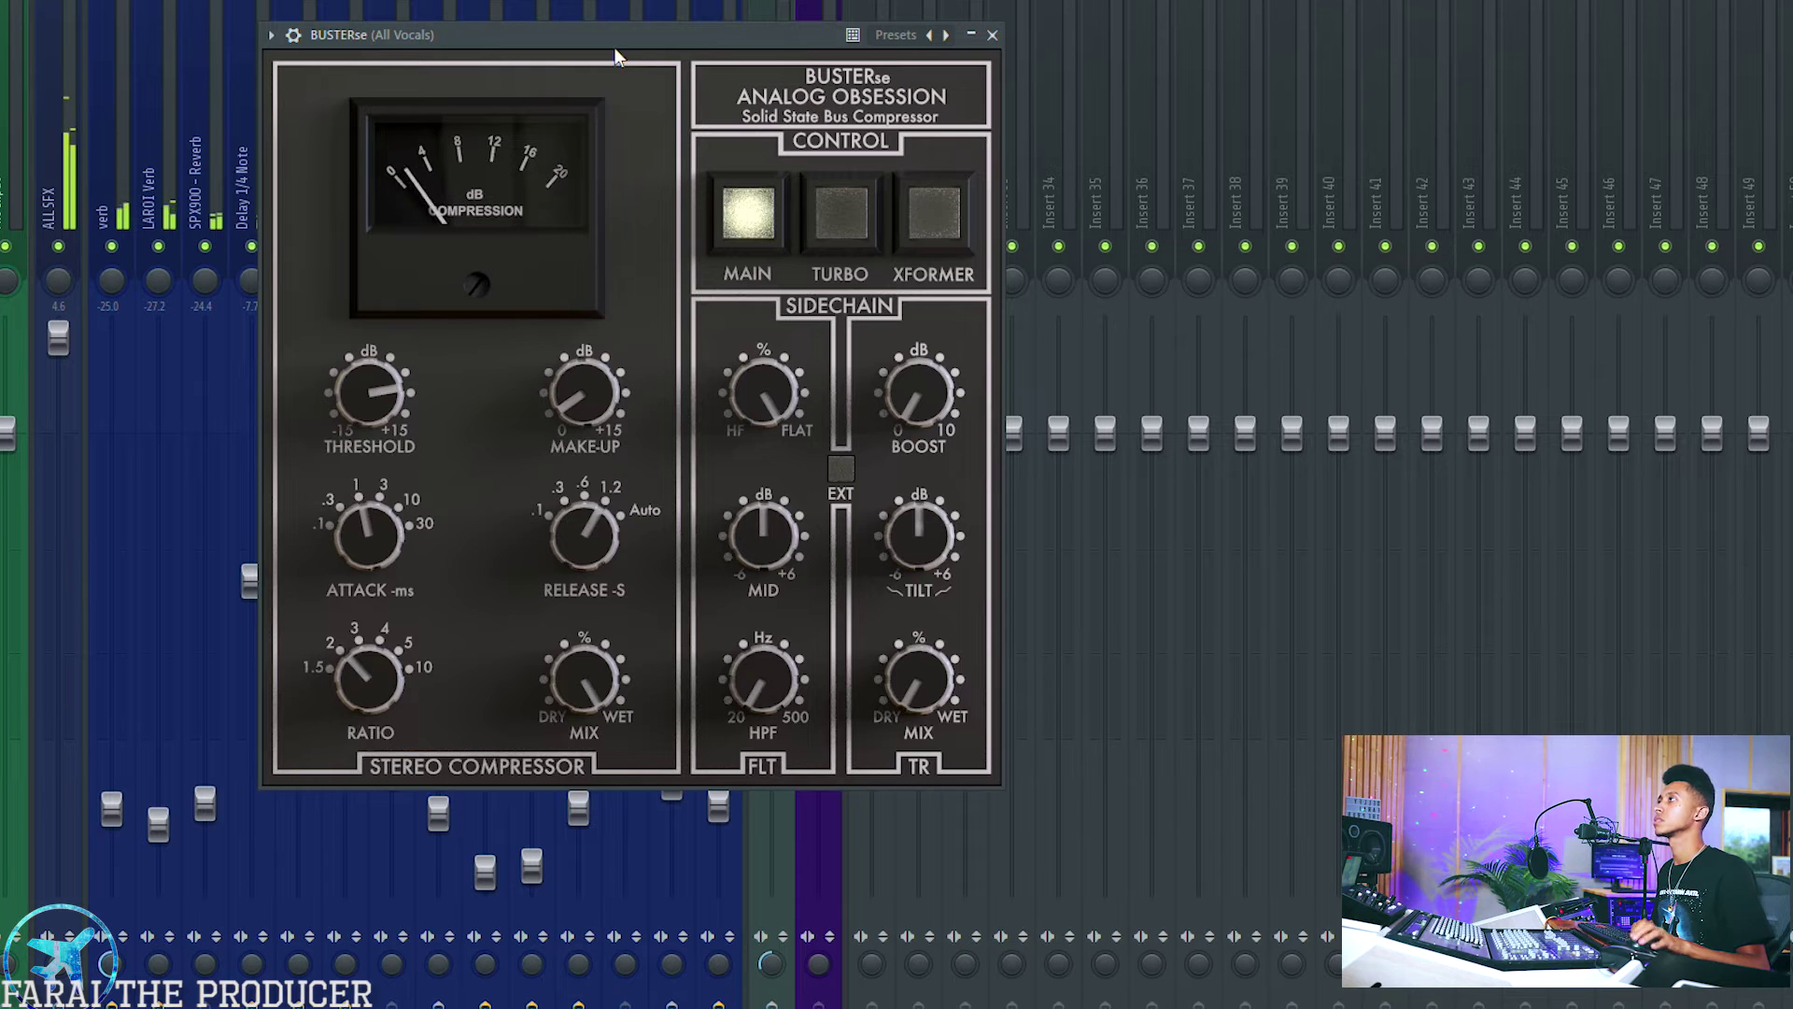
pyautogui.scroll(3, 596, 555)
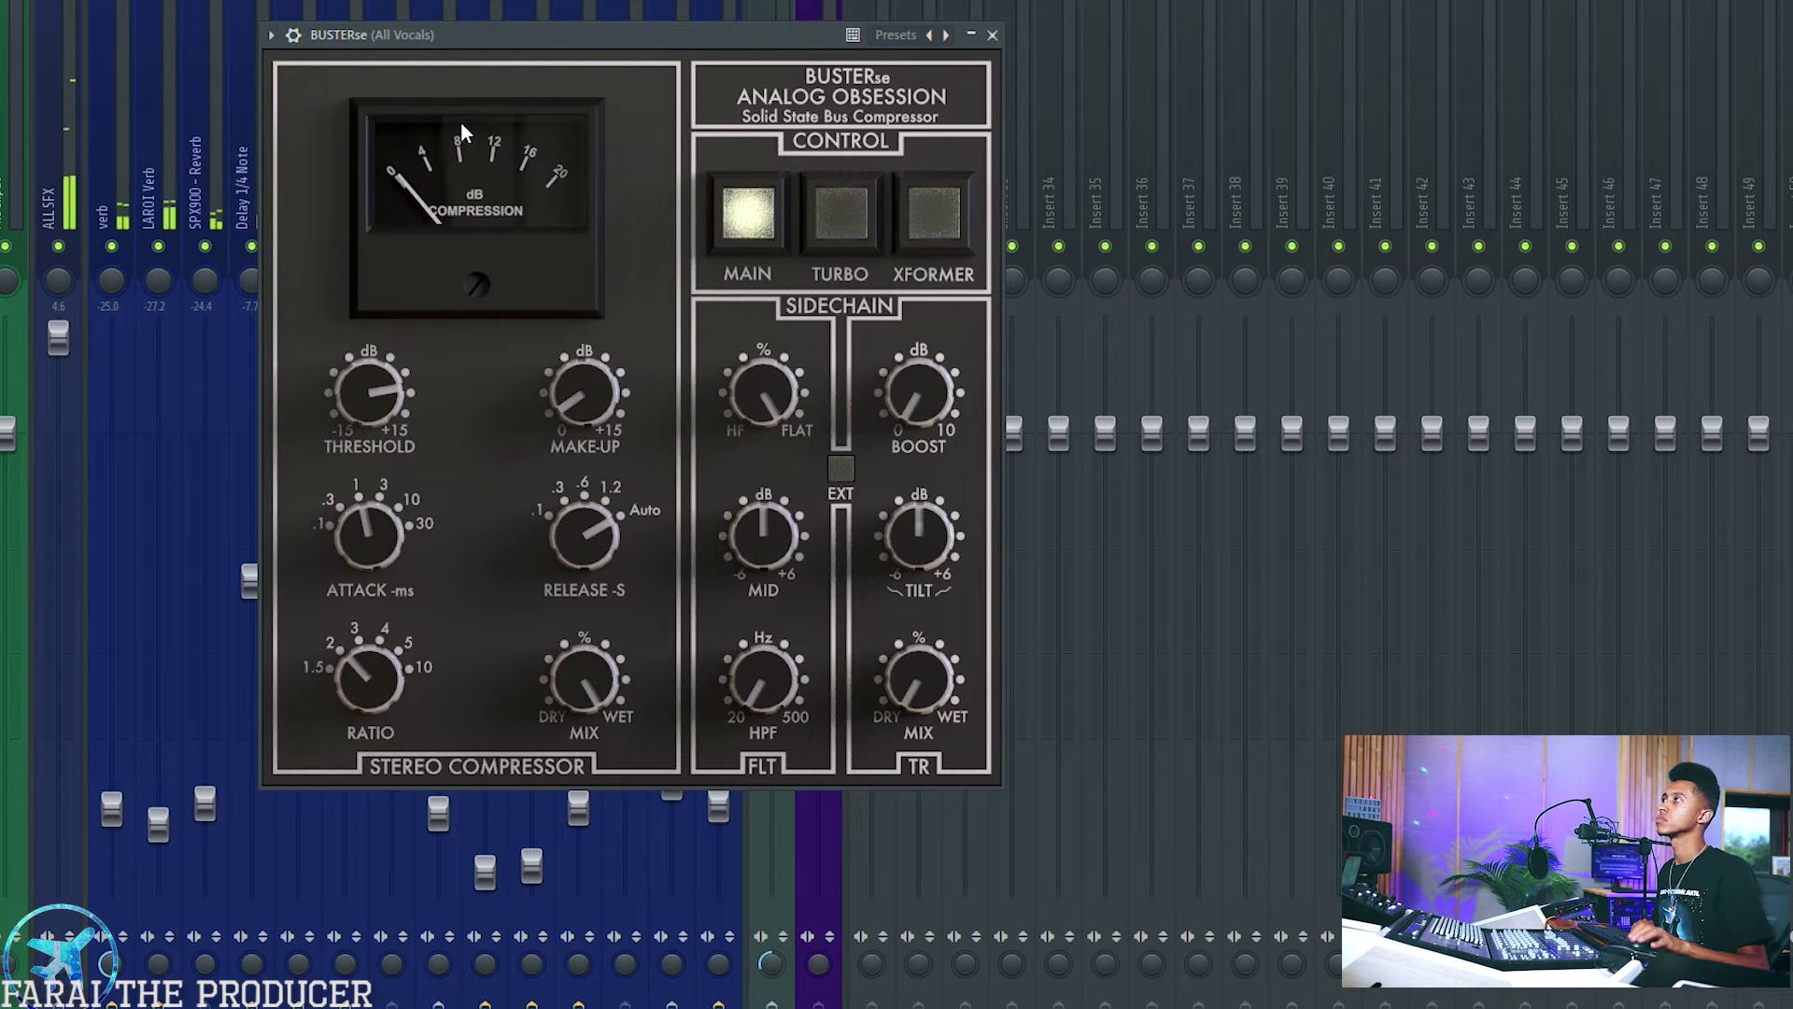
pyautogui.moveTo(609, 46); pyautogui.dragTo(620, 0)
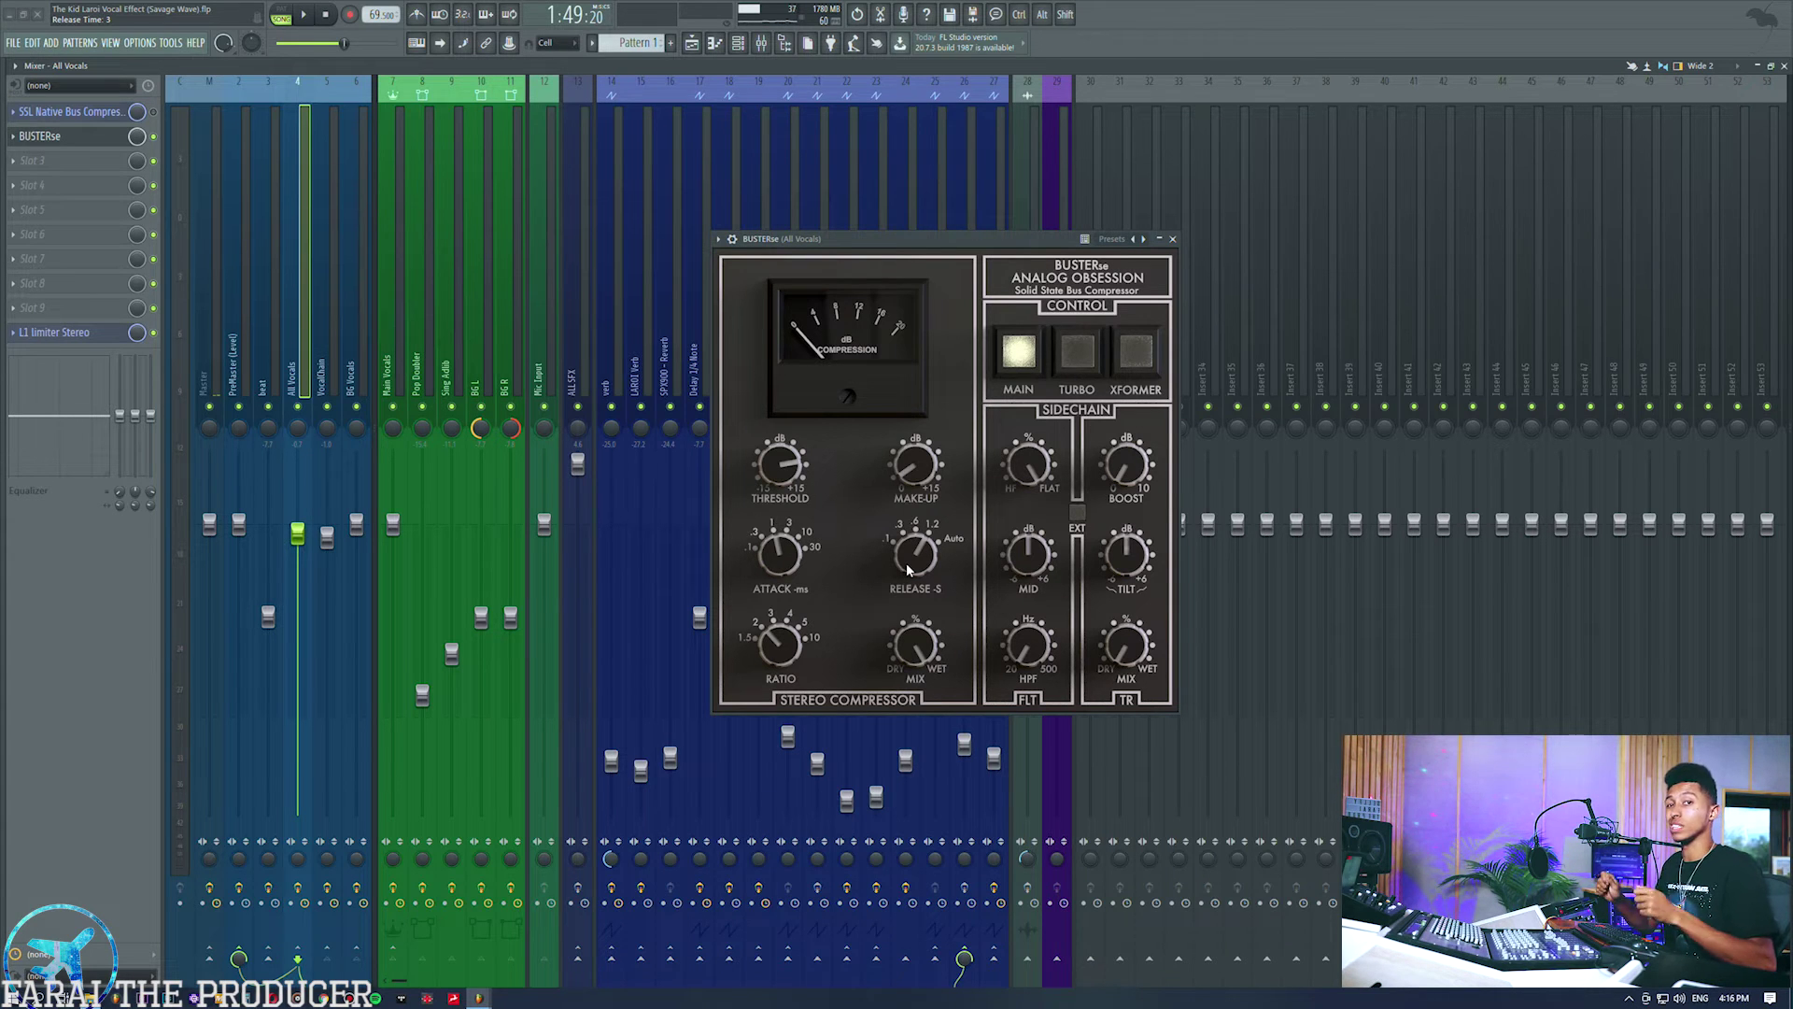
# Set BUSTERse release from 3 to 4 and compare TURBO and XFORMER, leaving TURBO off.
pyautogui.moveTo(907, 570); pyautogui.dragTo(927, 335)
pyautogui.moveTo(892, 238); pyautogui.dragTo(887, 218)
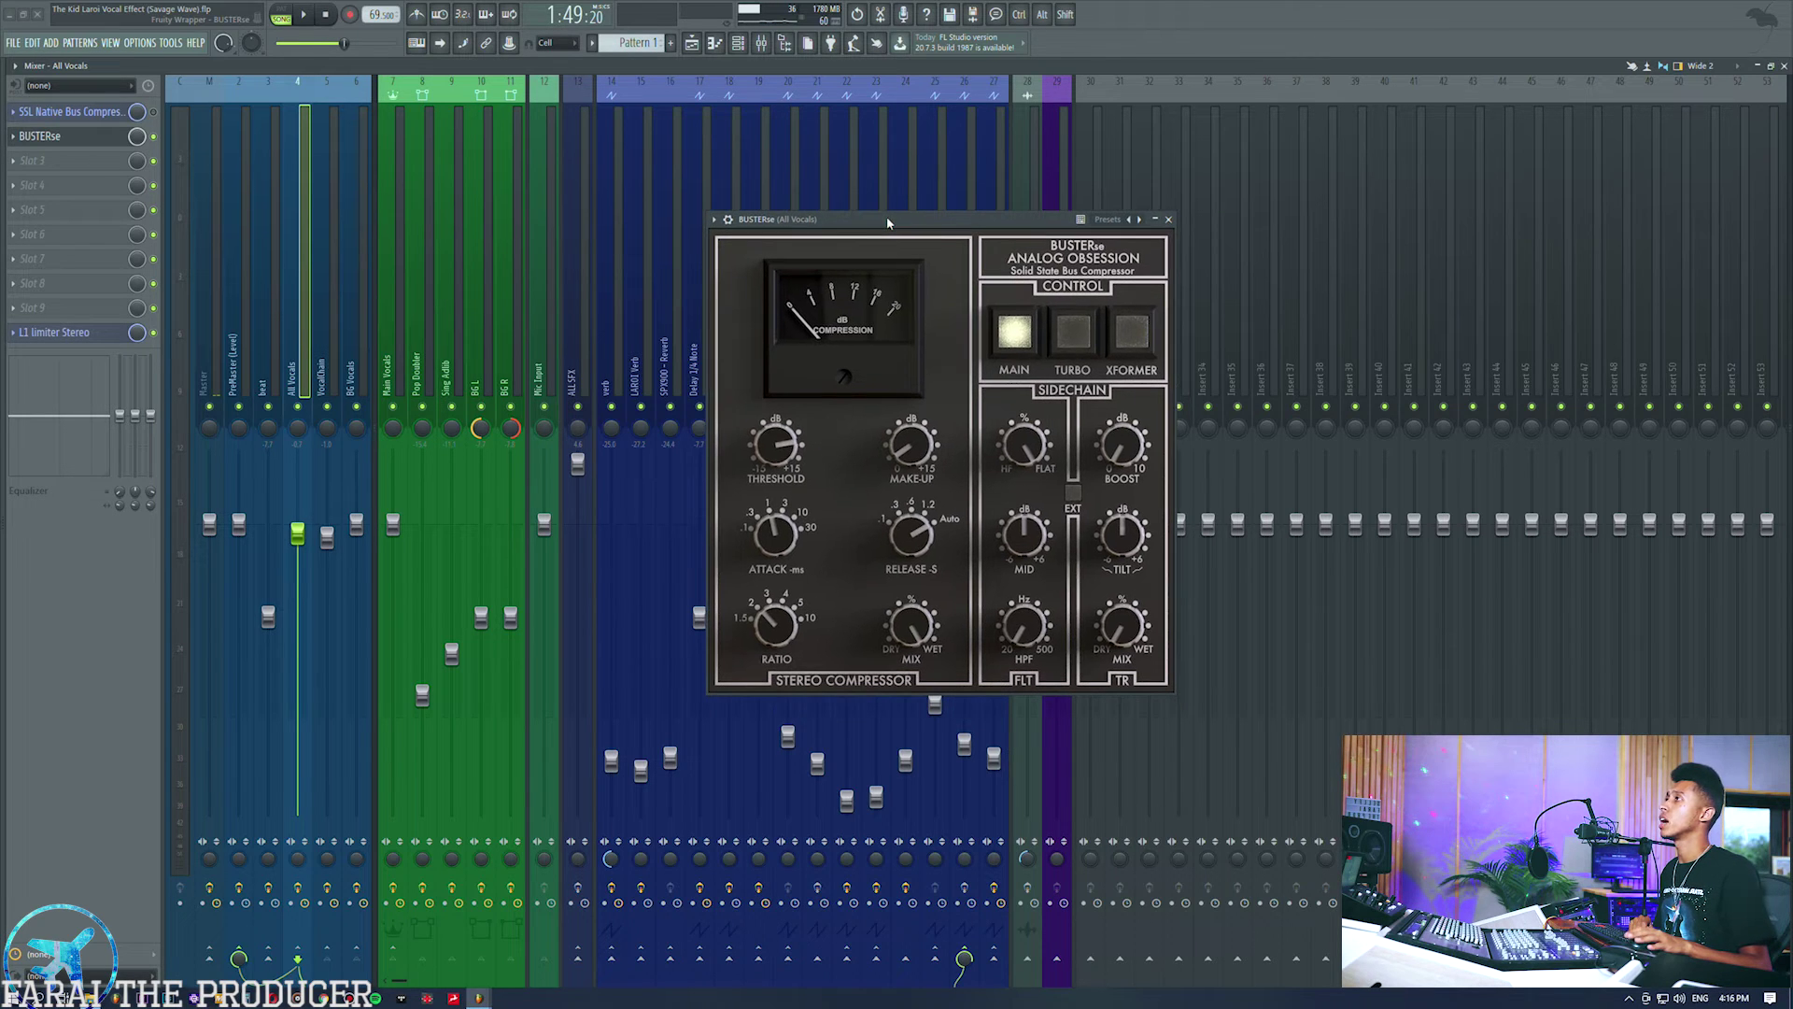
pyautogui.click(1072, 328)
pyautogui.click(1132, 339)
pyautogui.click(1071, 333)
pyautogui.click(1124, 338)
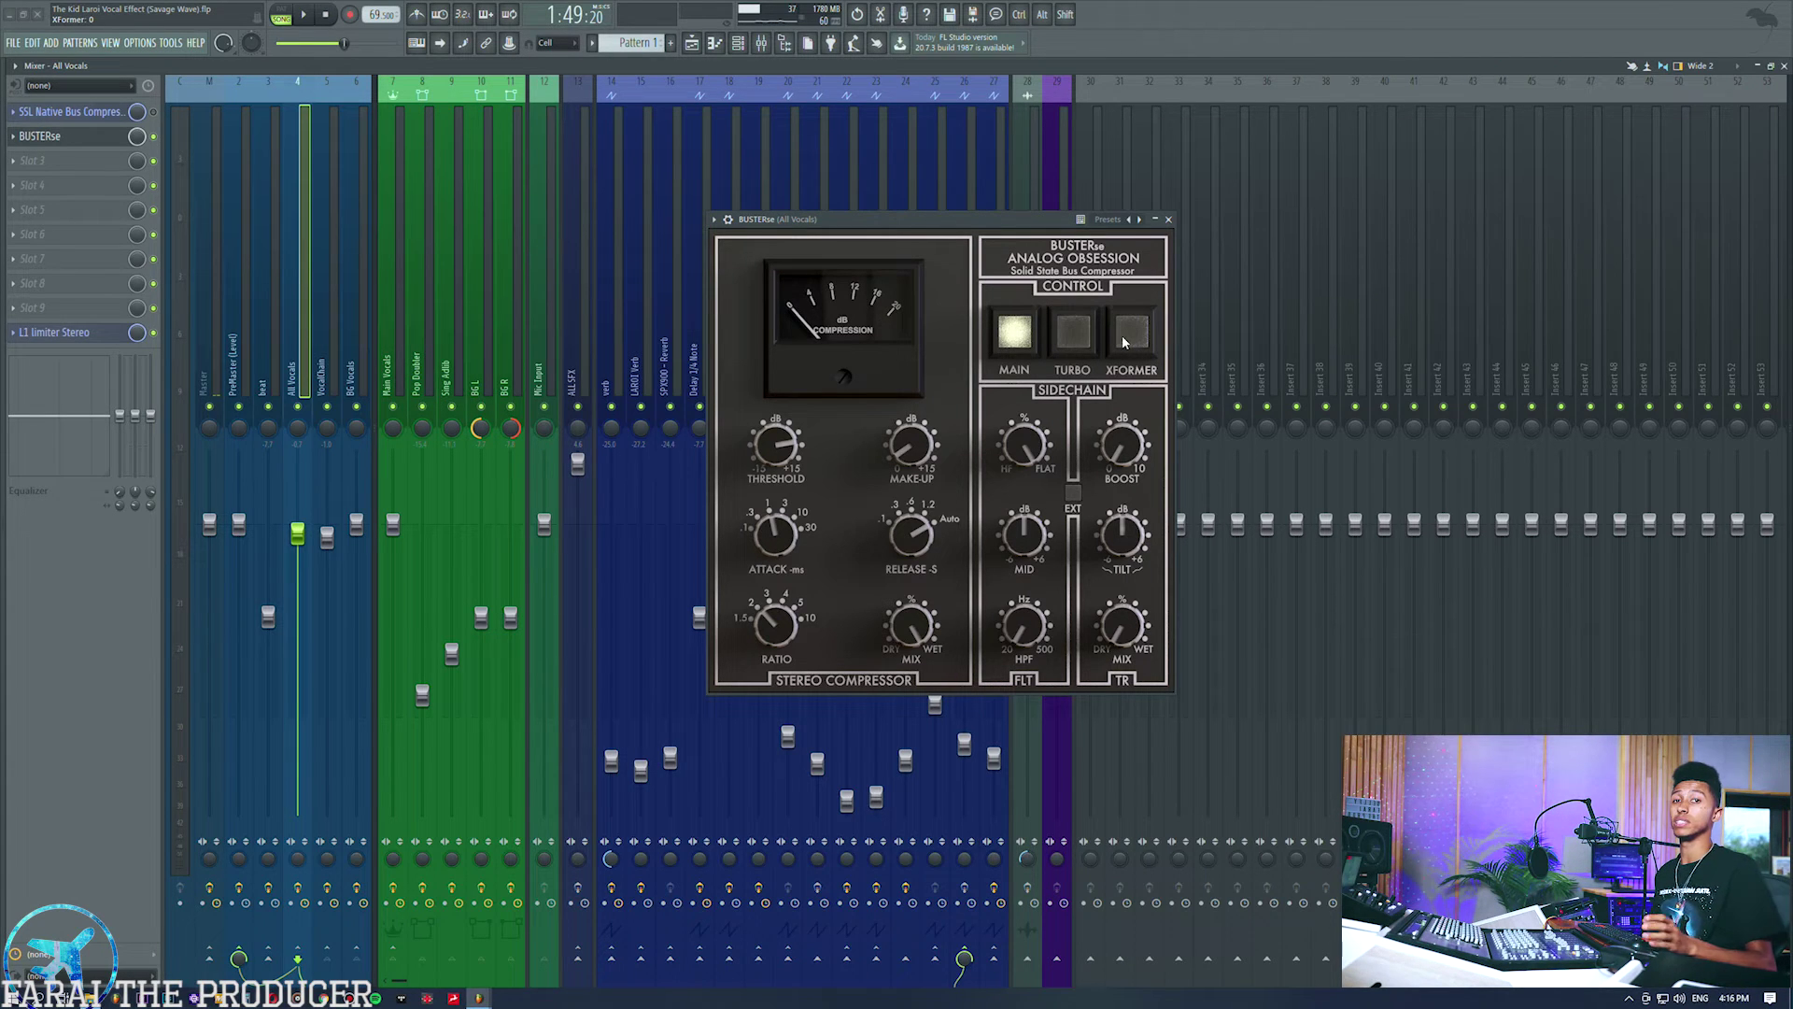
pyautogui.click(1068, 337)
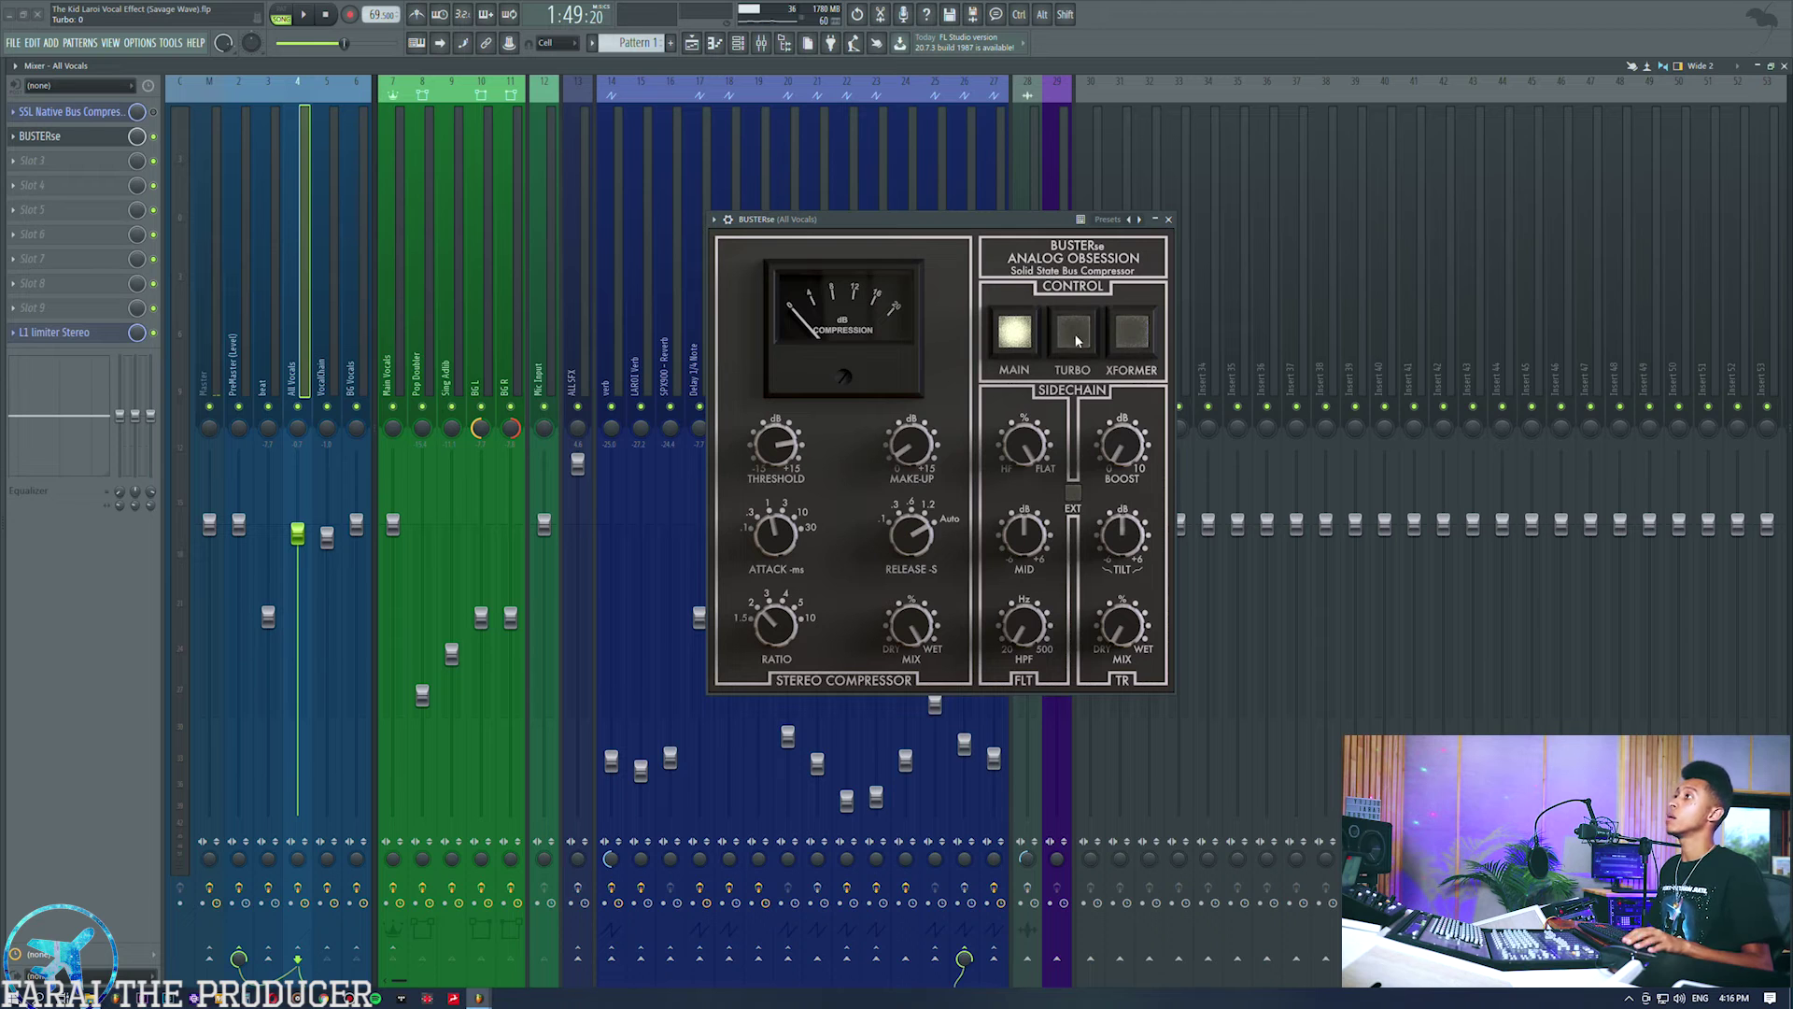
# A/B the XFORMER saturation repeatedly, finally leaving it on alongside MAIN.
pyautogui.click(1126, 341)
pyautogui.click(1126, 341)
pyautogui.click(1126, 341)
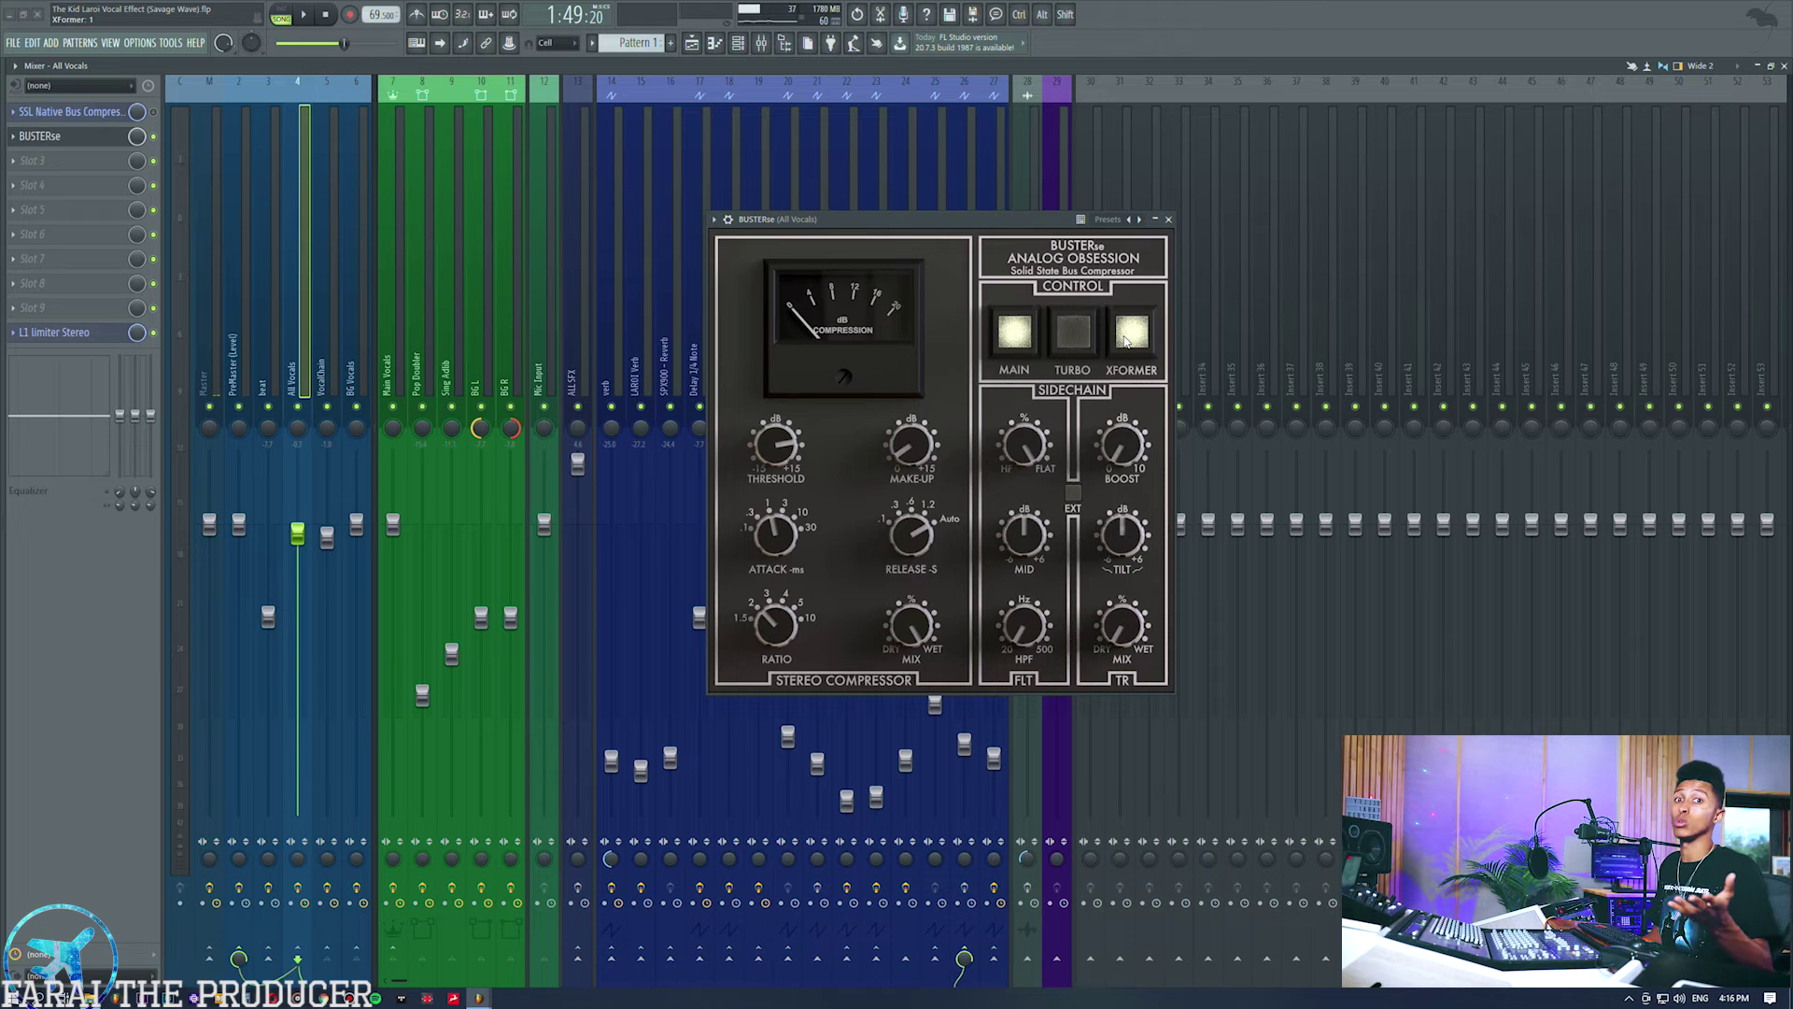
pyautogui.click(1126, 341)
pyautogui.click(1126, 341)
pyautogui.click(1127, 341)
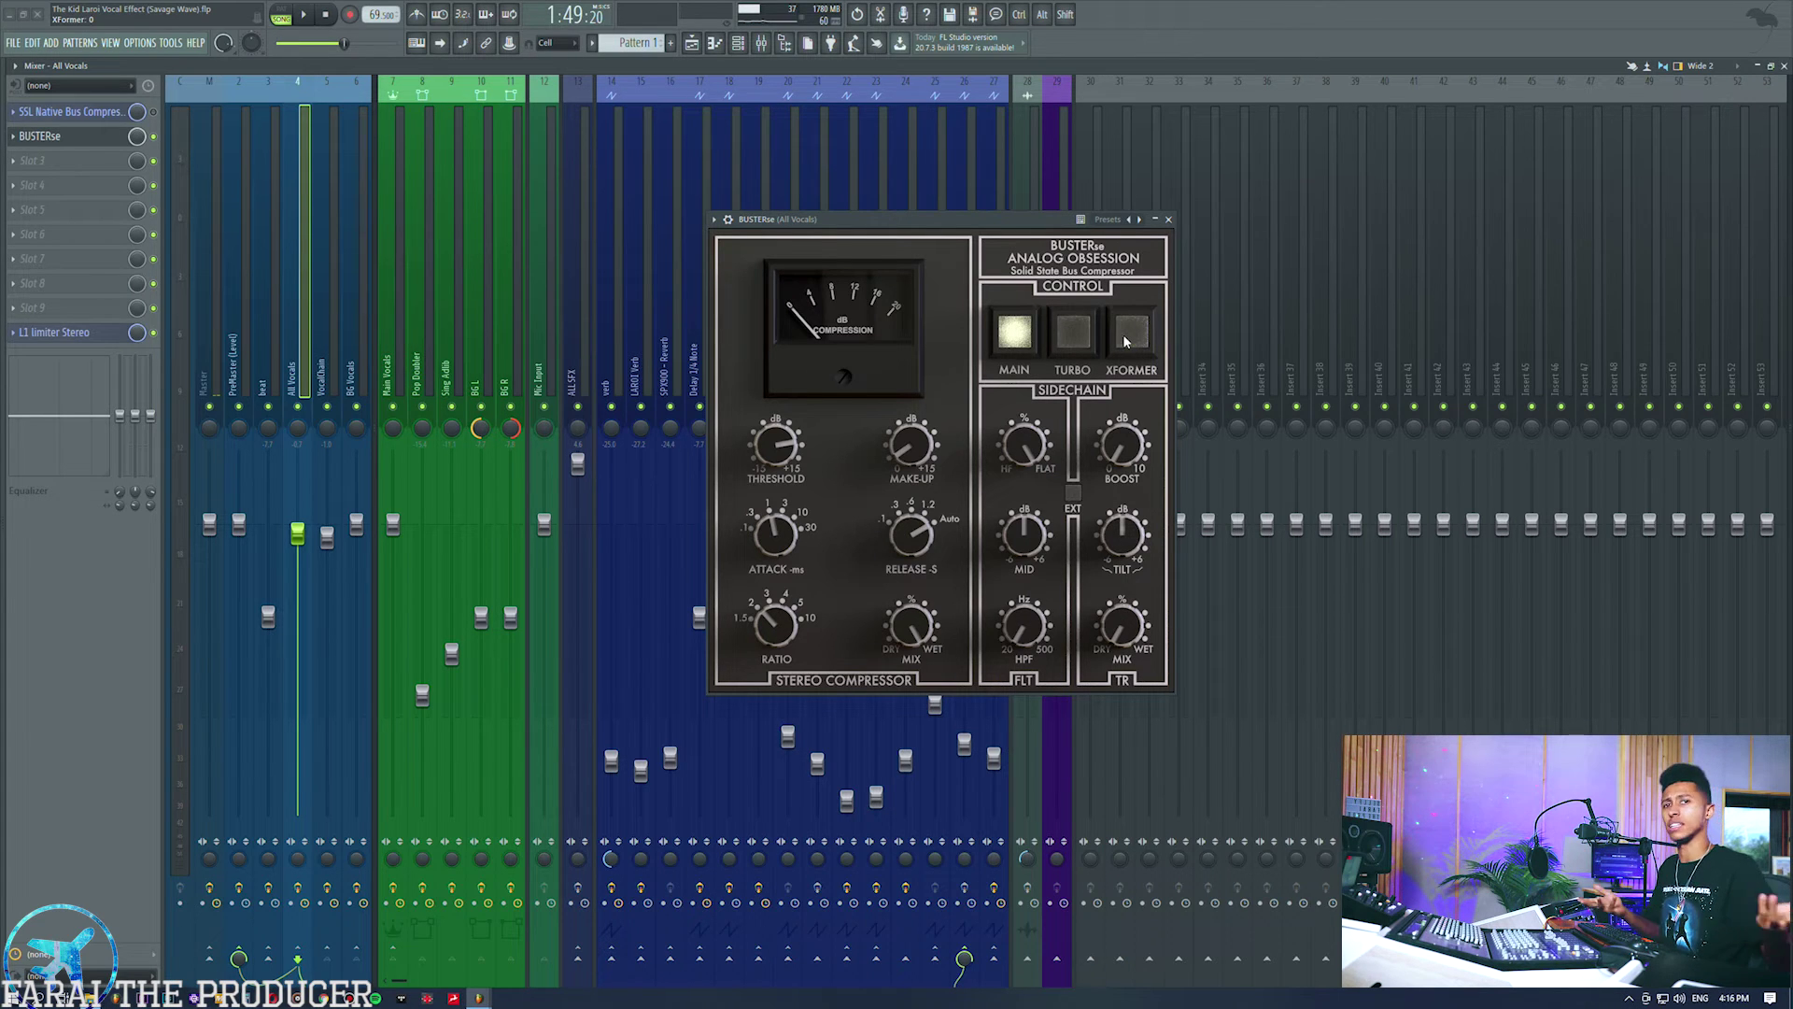
pyautogui.click(1126, 341)
pyautogui.click(1126, 341)
pyautogui.click(1126, 341)
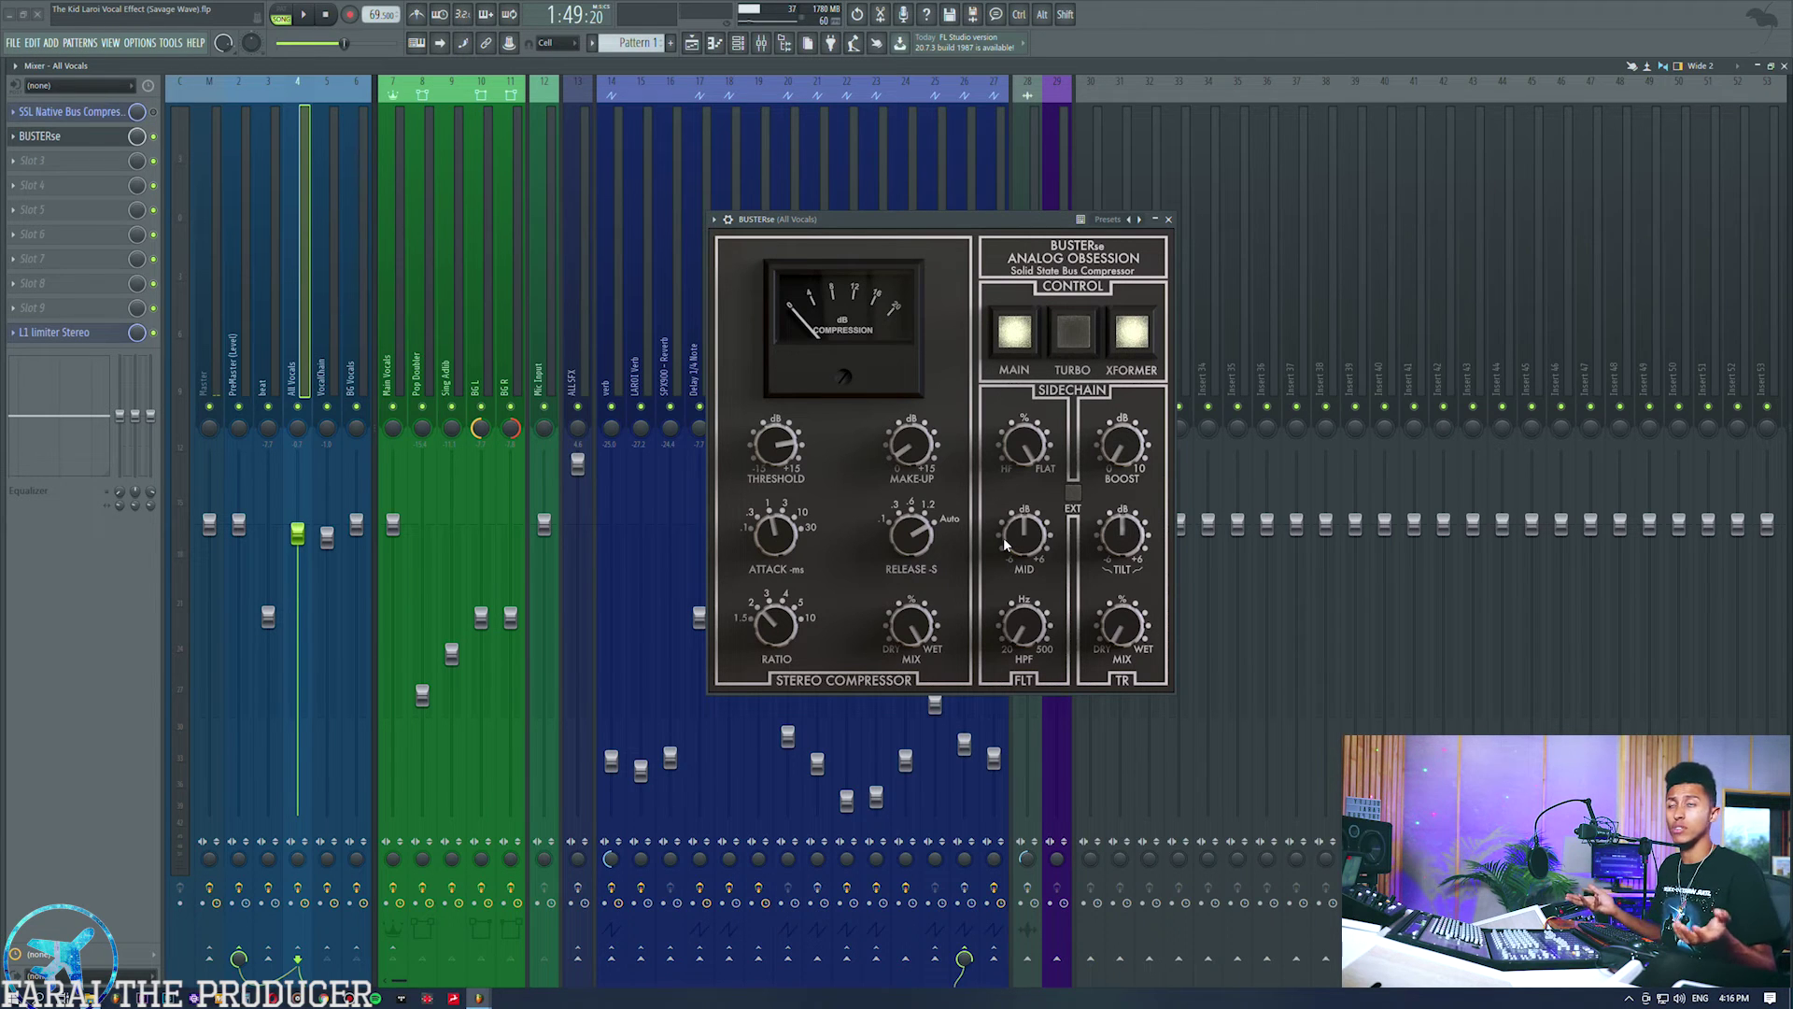
pyautogui.moveTo(992, 222); pyautogui.dragTo(952, 225)
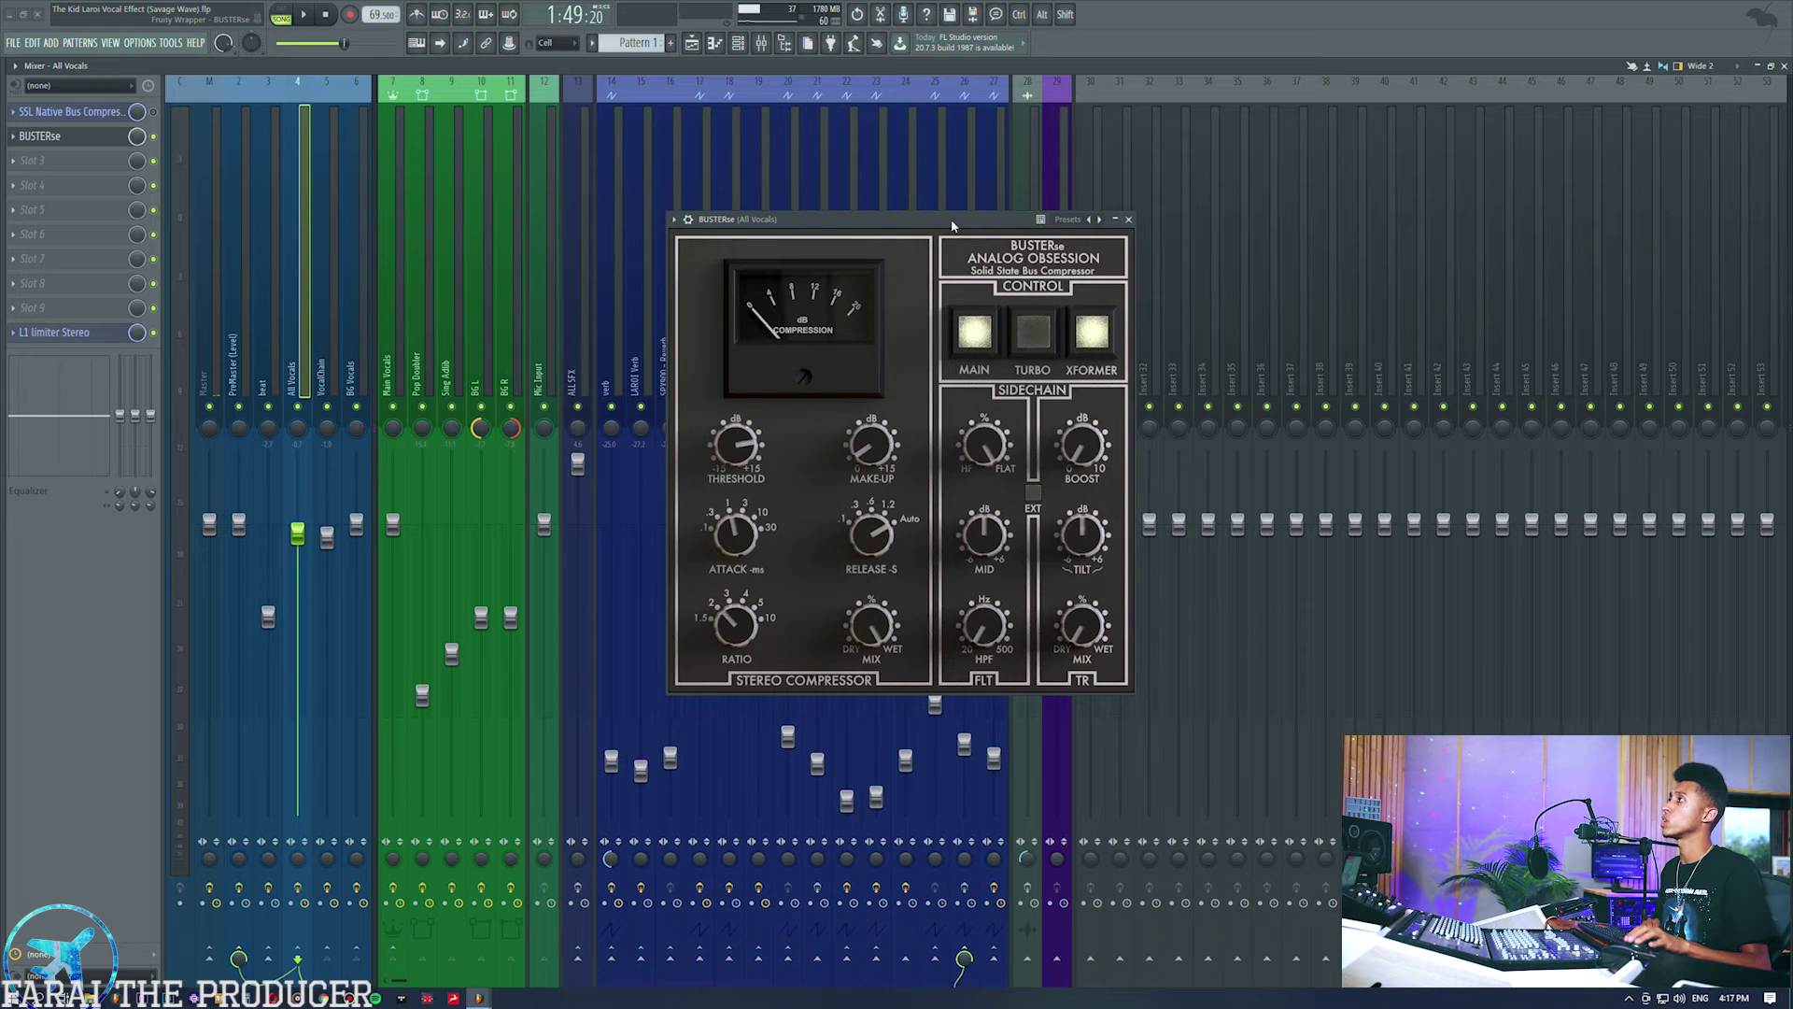
# Close BUSTERse and open Channel8 from the beat track's insert slot.
pyautogui.click(56, 136)
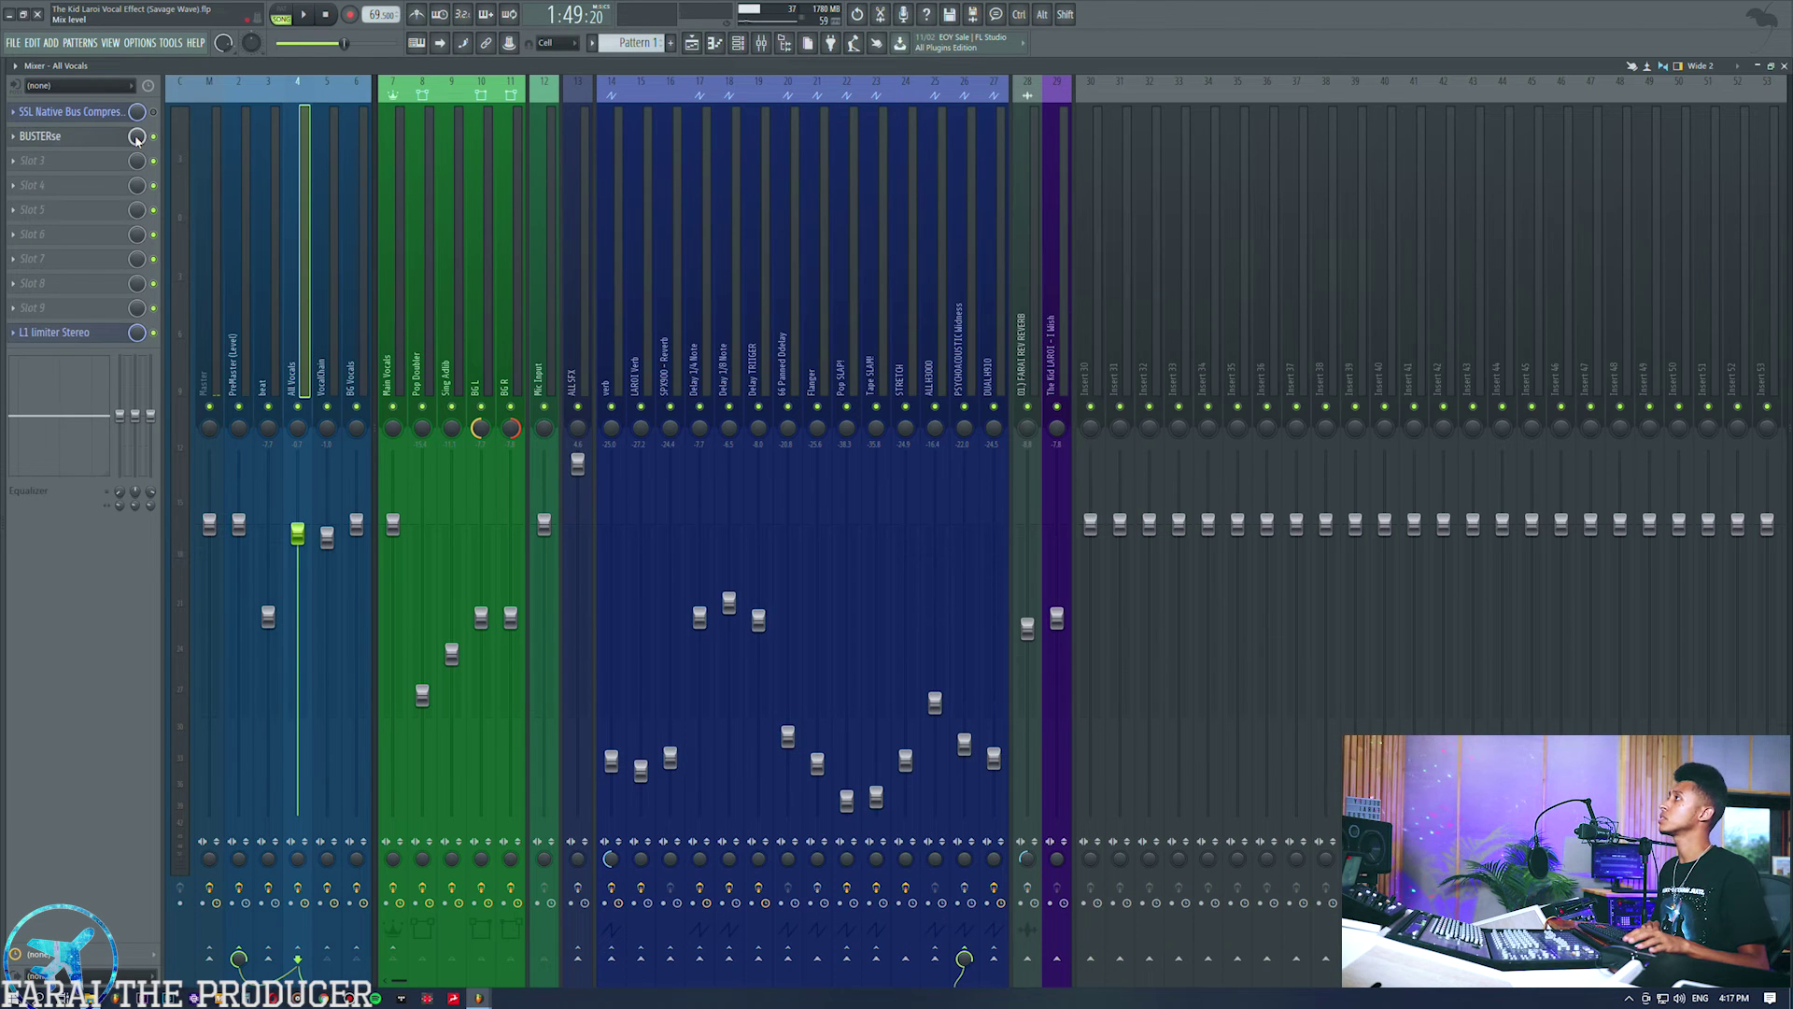
pyautogui.click(261, 353)
pyautogui.click(92, 260)
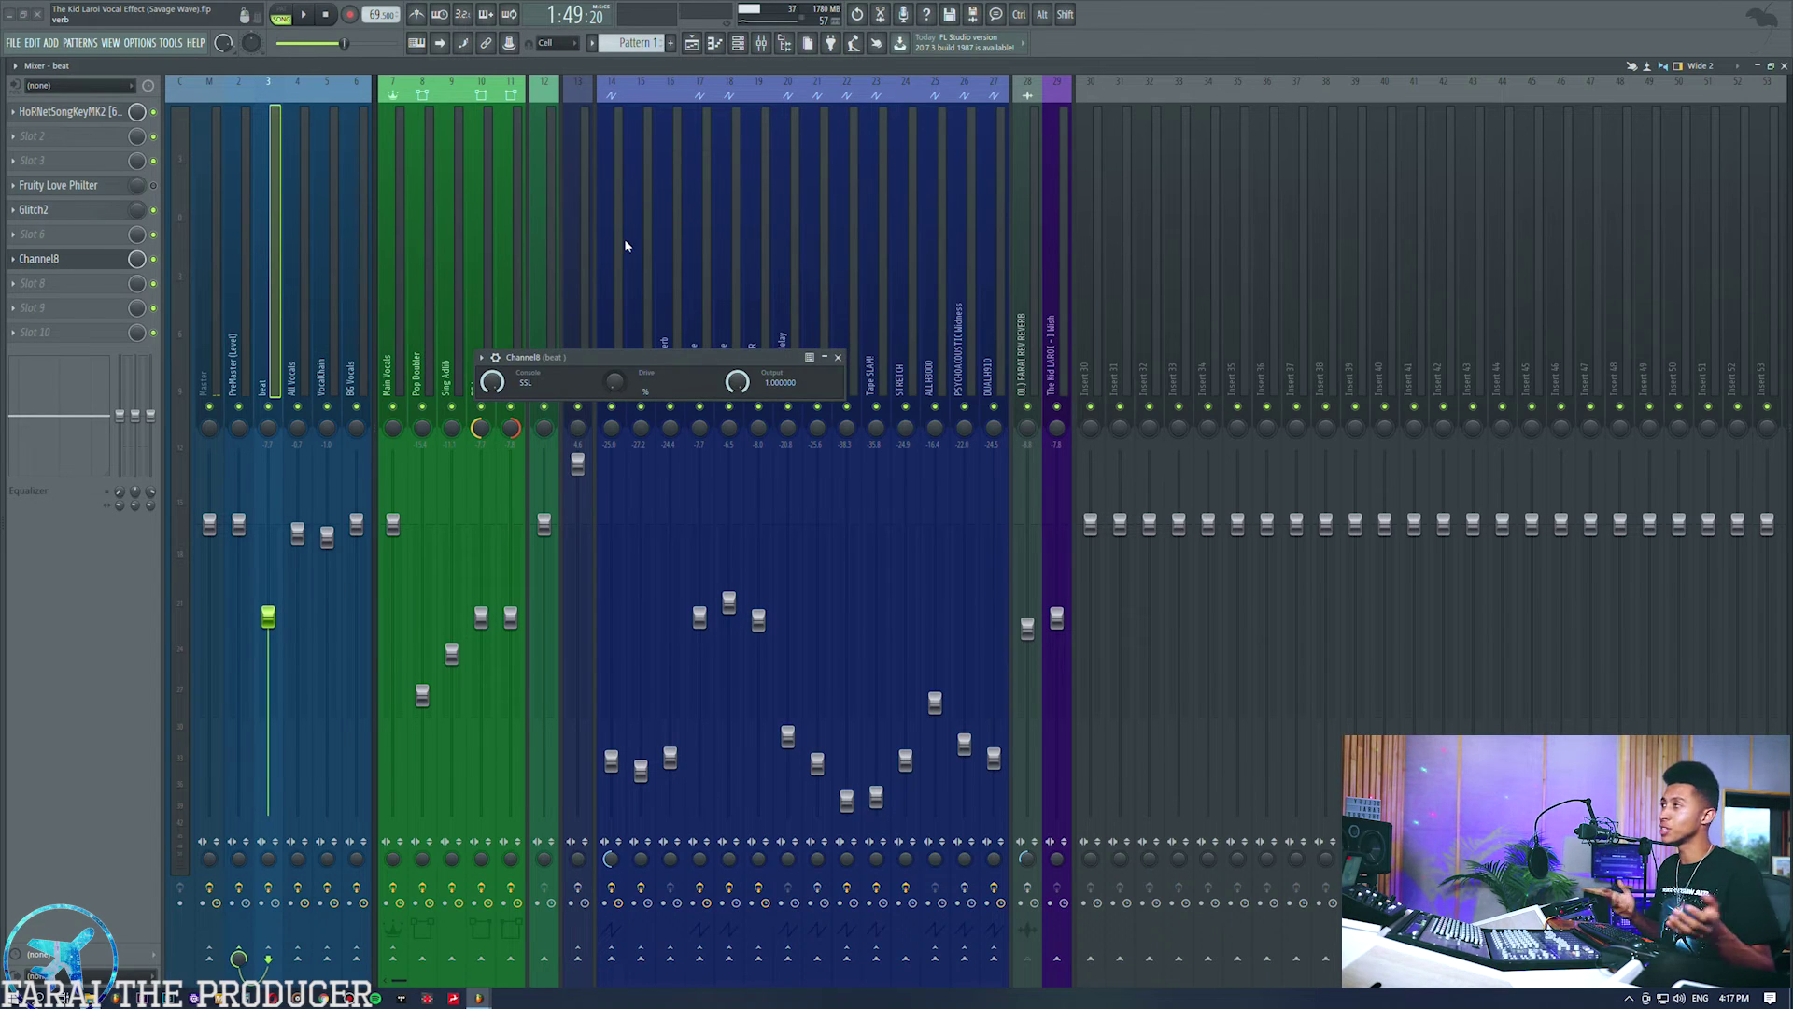
pyautogui.moveTo(682, 359); pyautogui.dragTo(808, 309)
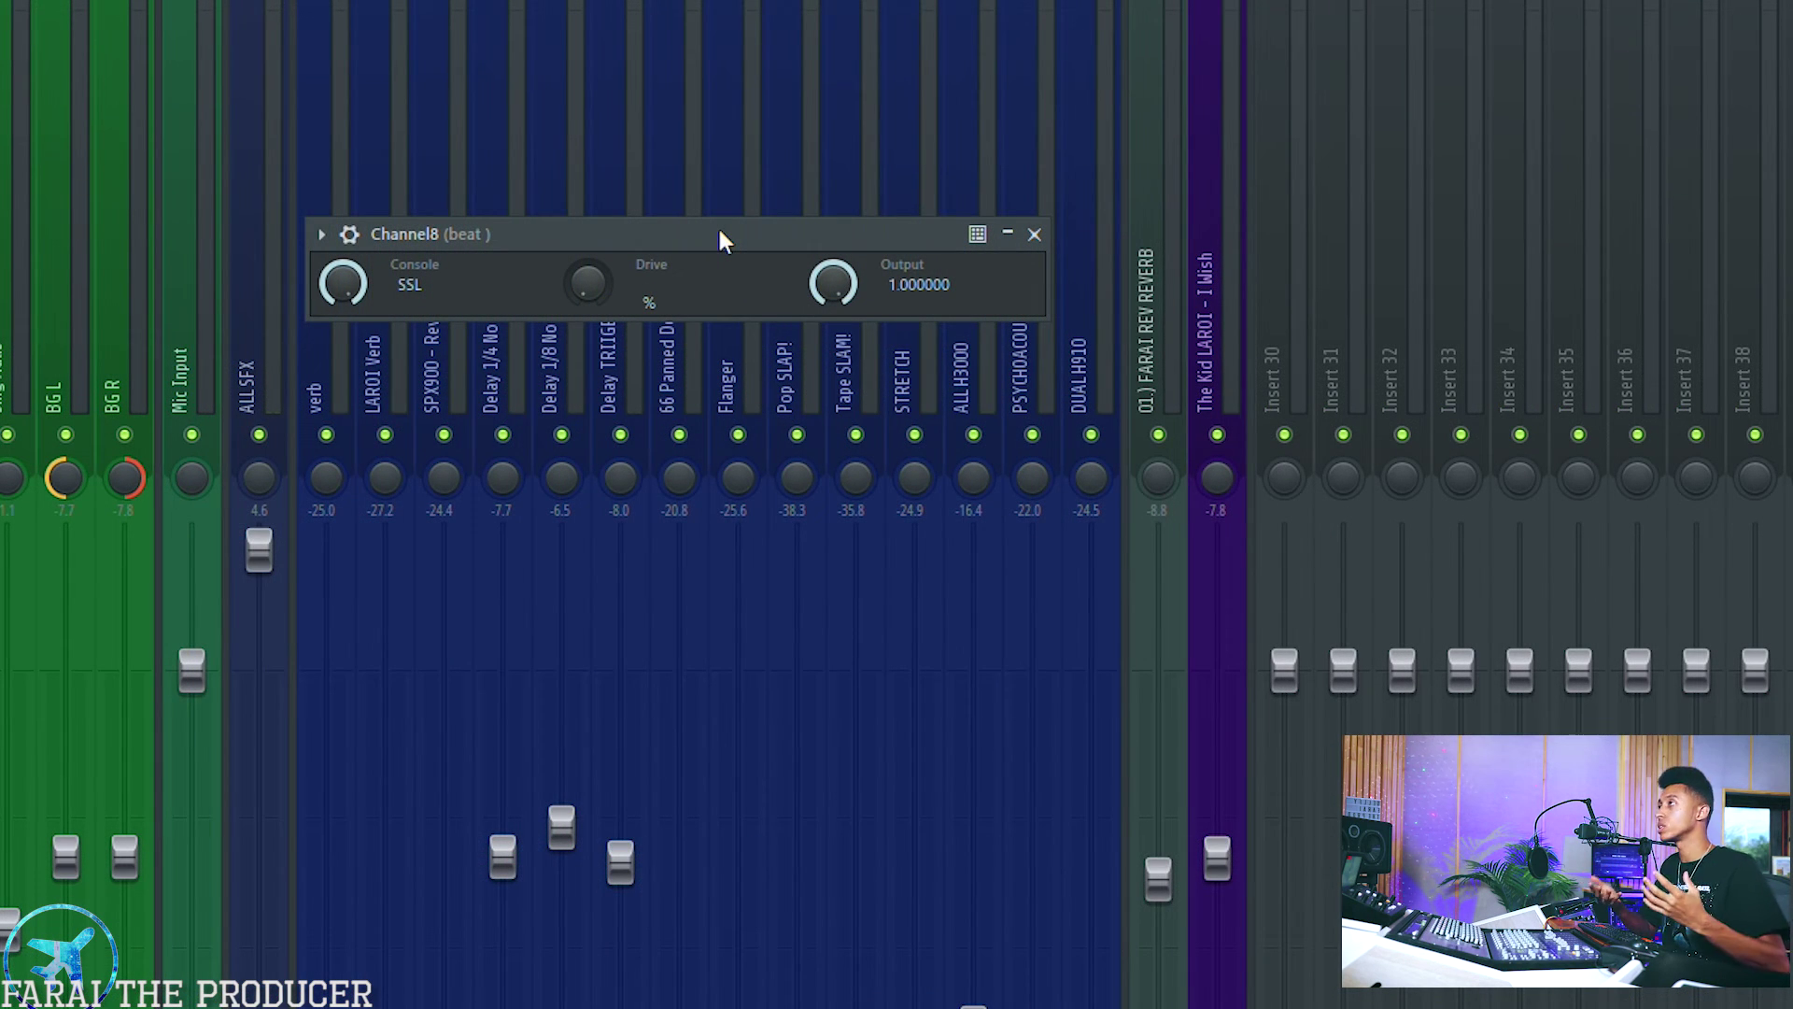
pyautogui.moveTo(720, 240); pyautogui.dragTo(725, 192)
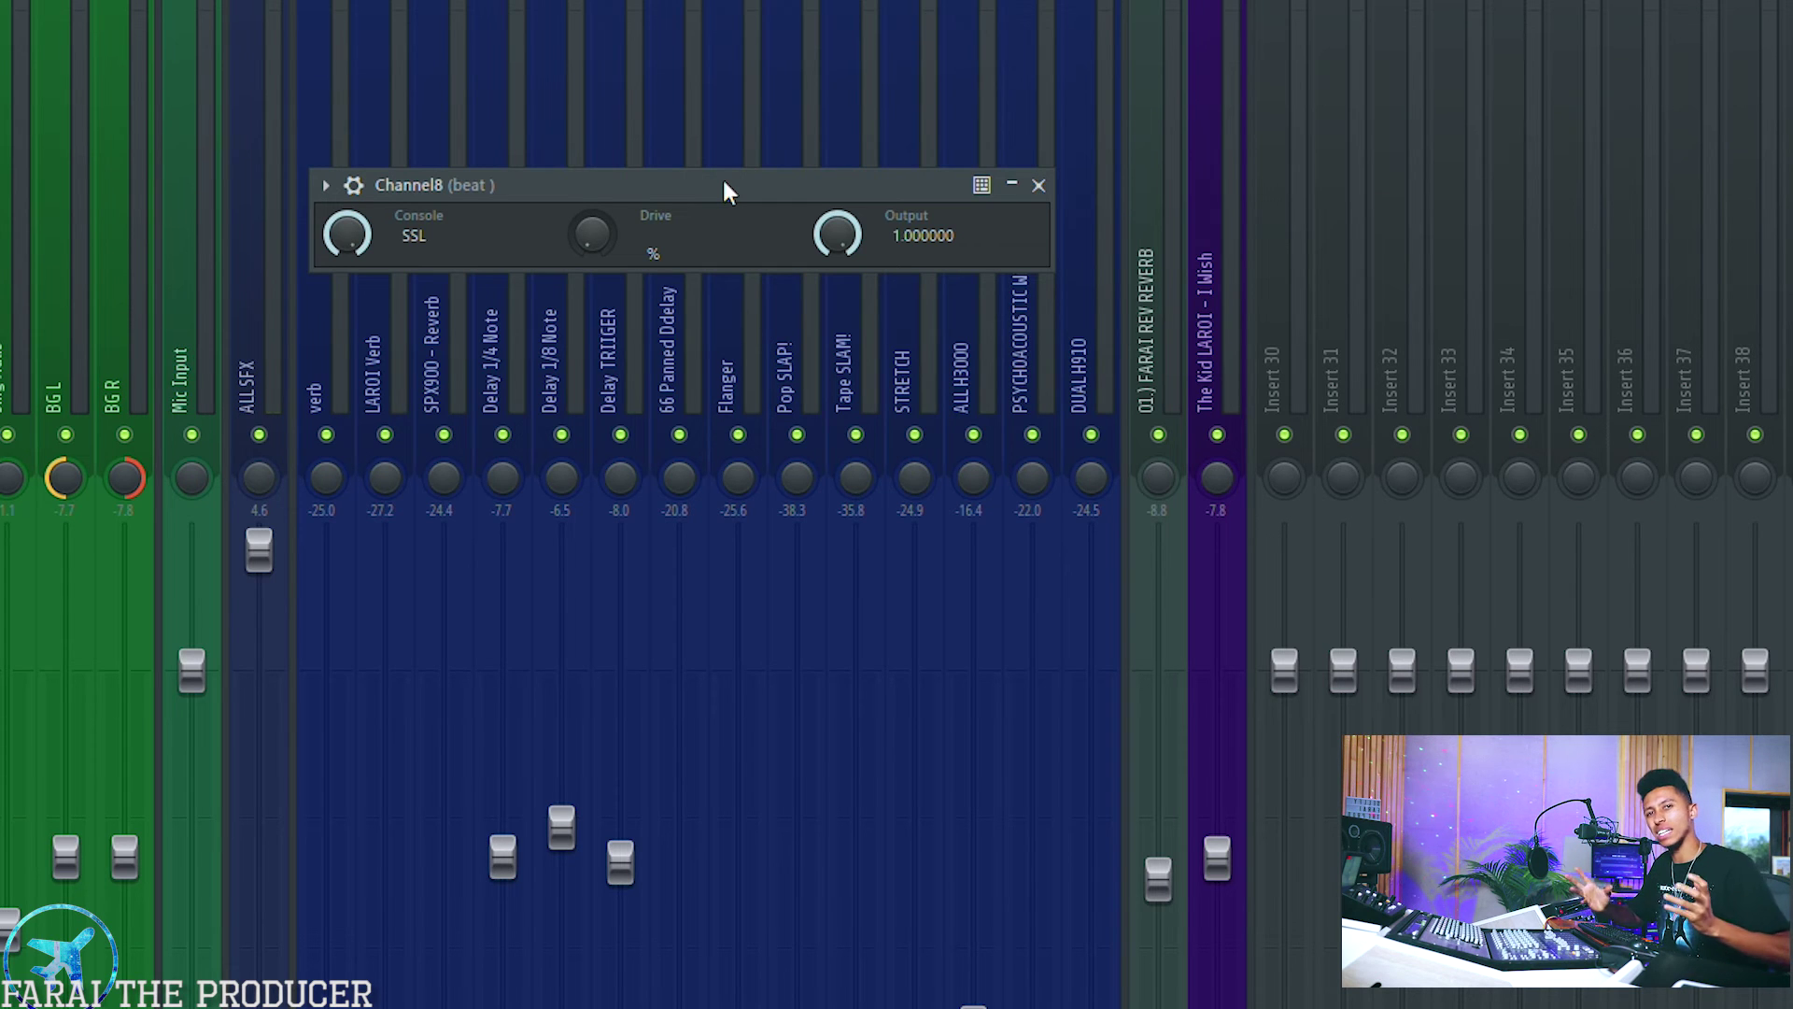
pyautogui.moveTo(724, 182); pyautogui.dragTo(719, 206)
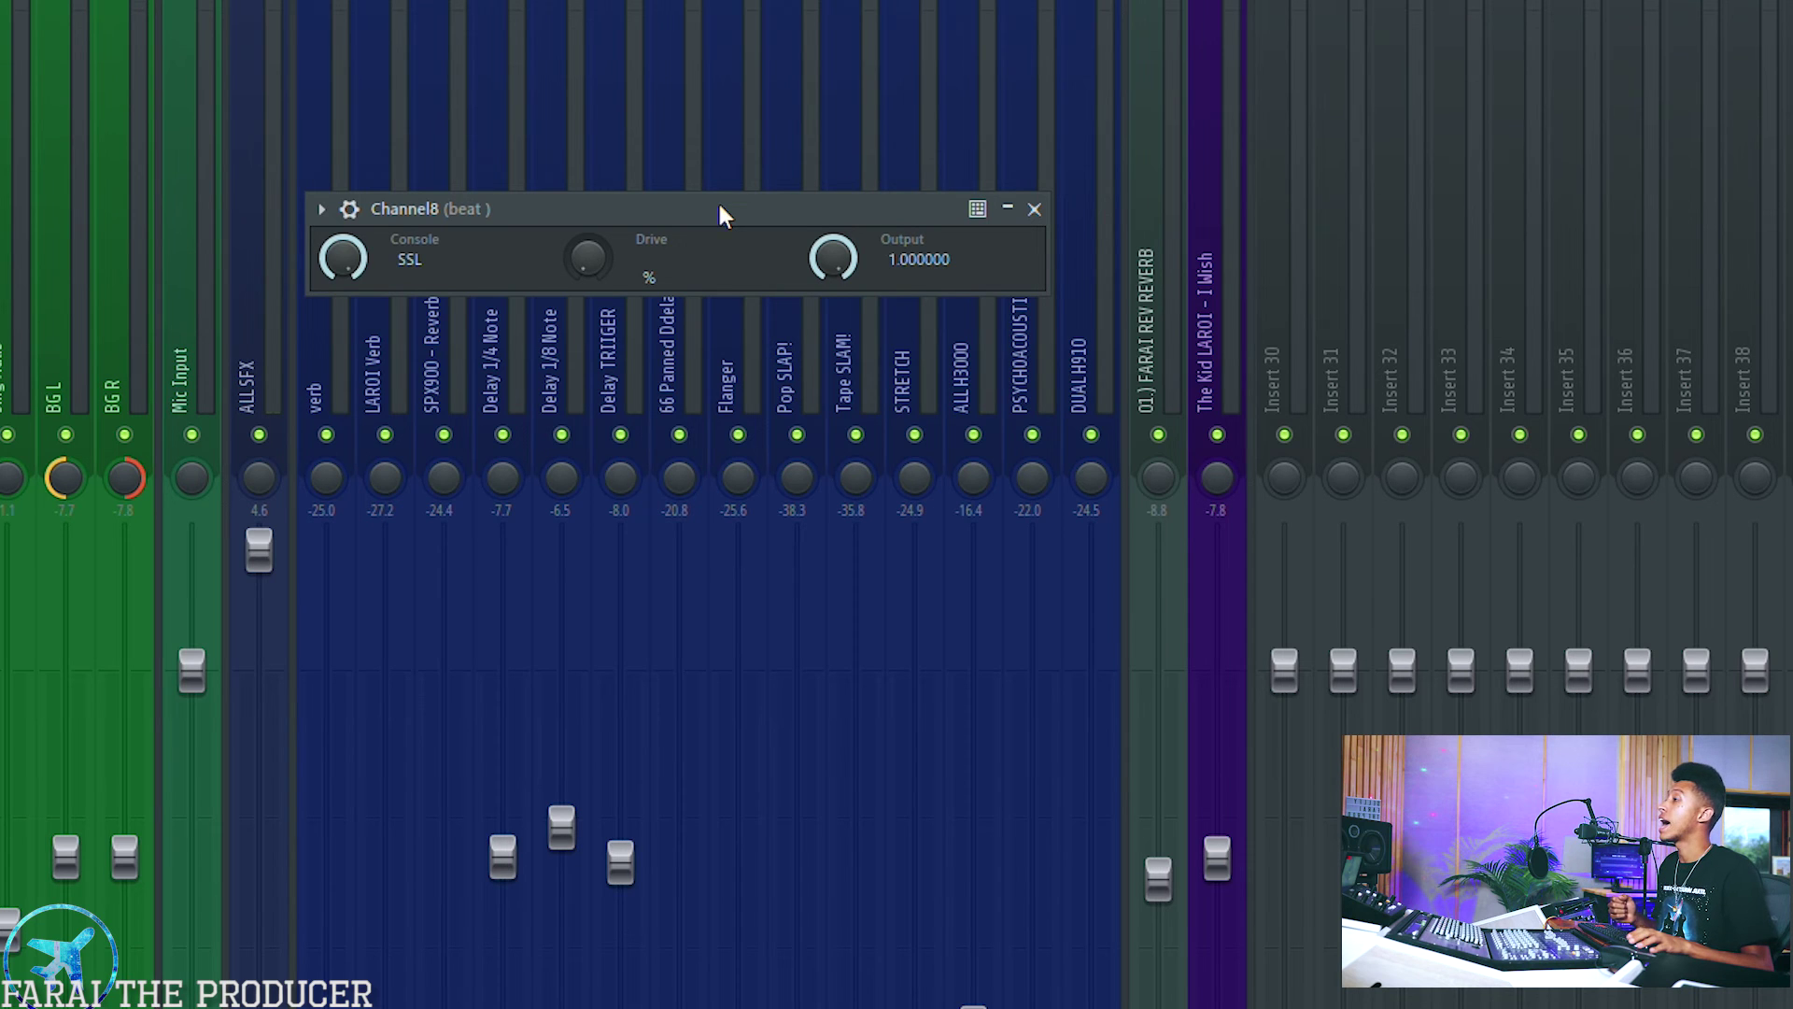
# Try Channel8's console type on API, return it to SSL, then play a song section in the playlist.
pyautogui.moveTo(342, 257)
pyautogui.mouseDown()
pyautogui.moveTo(342, 224)
pyautogui.moveTo(343, 244)
pyautogui.mouseUp()
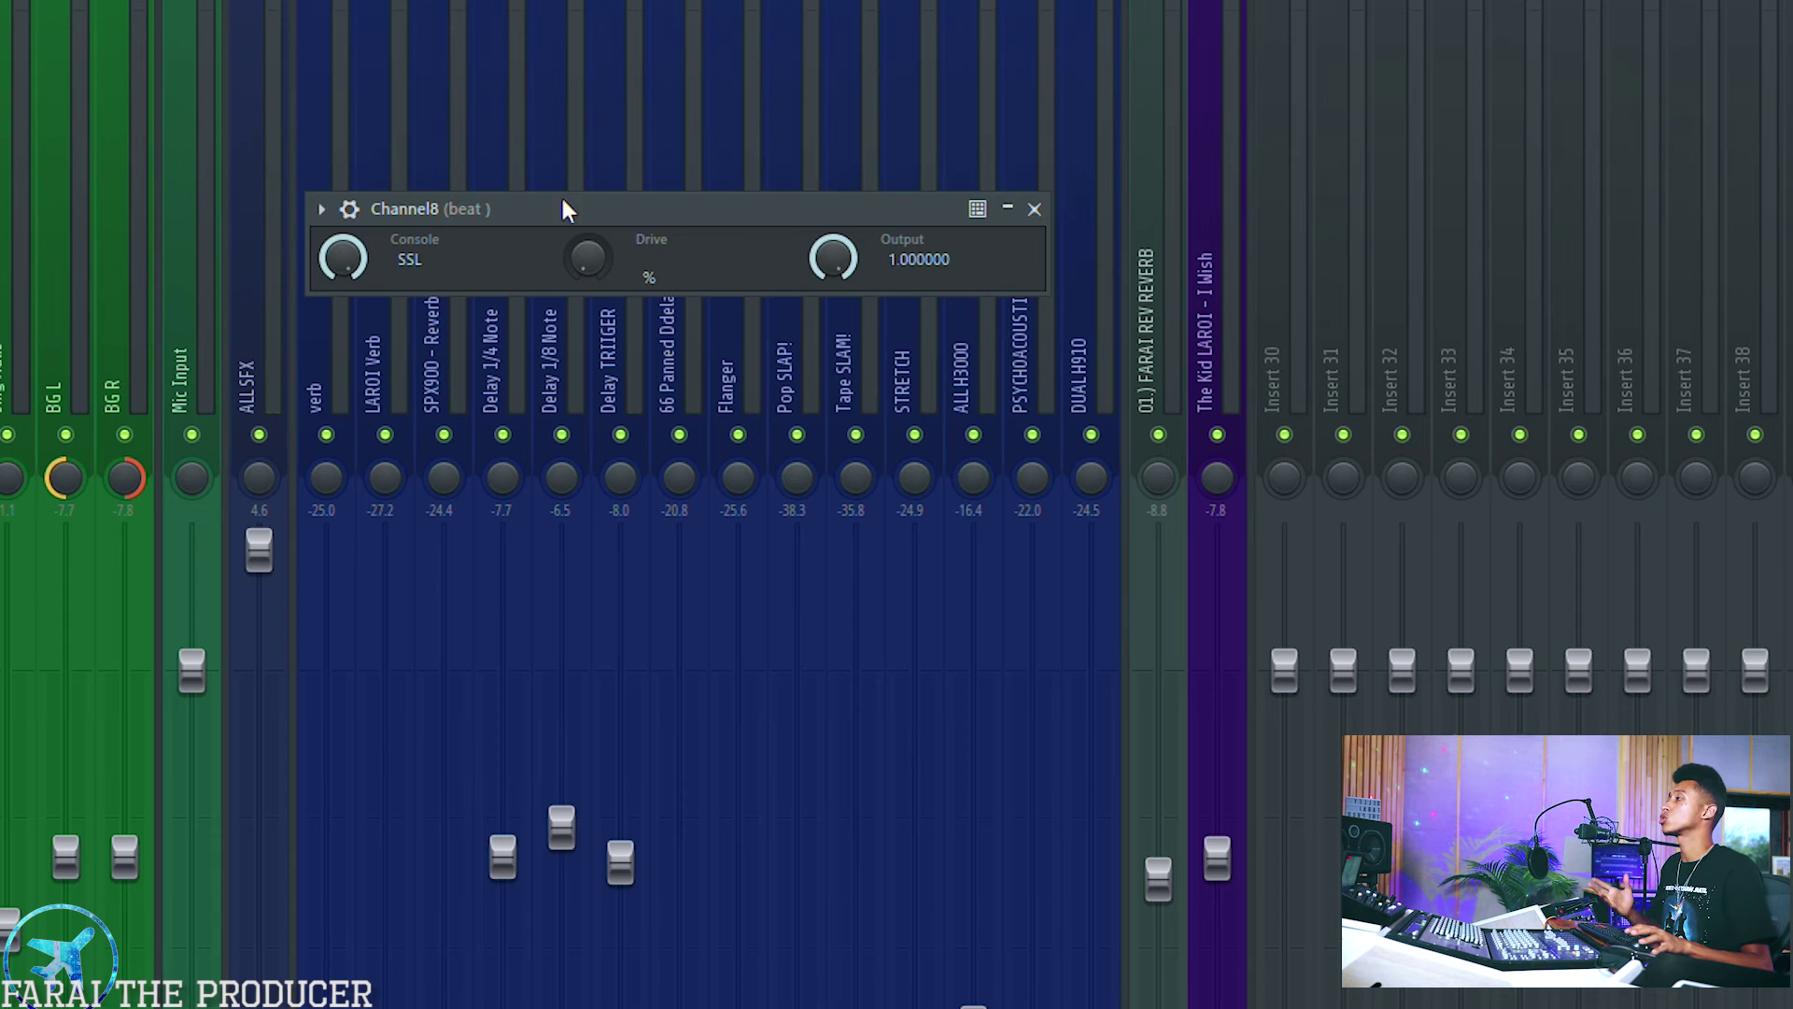
pyautogui.moveTo(565, 213); pyautogui.dragTo(558, 131)
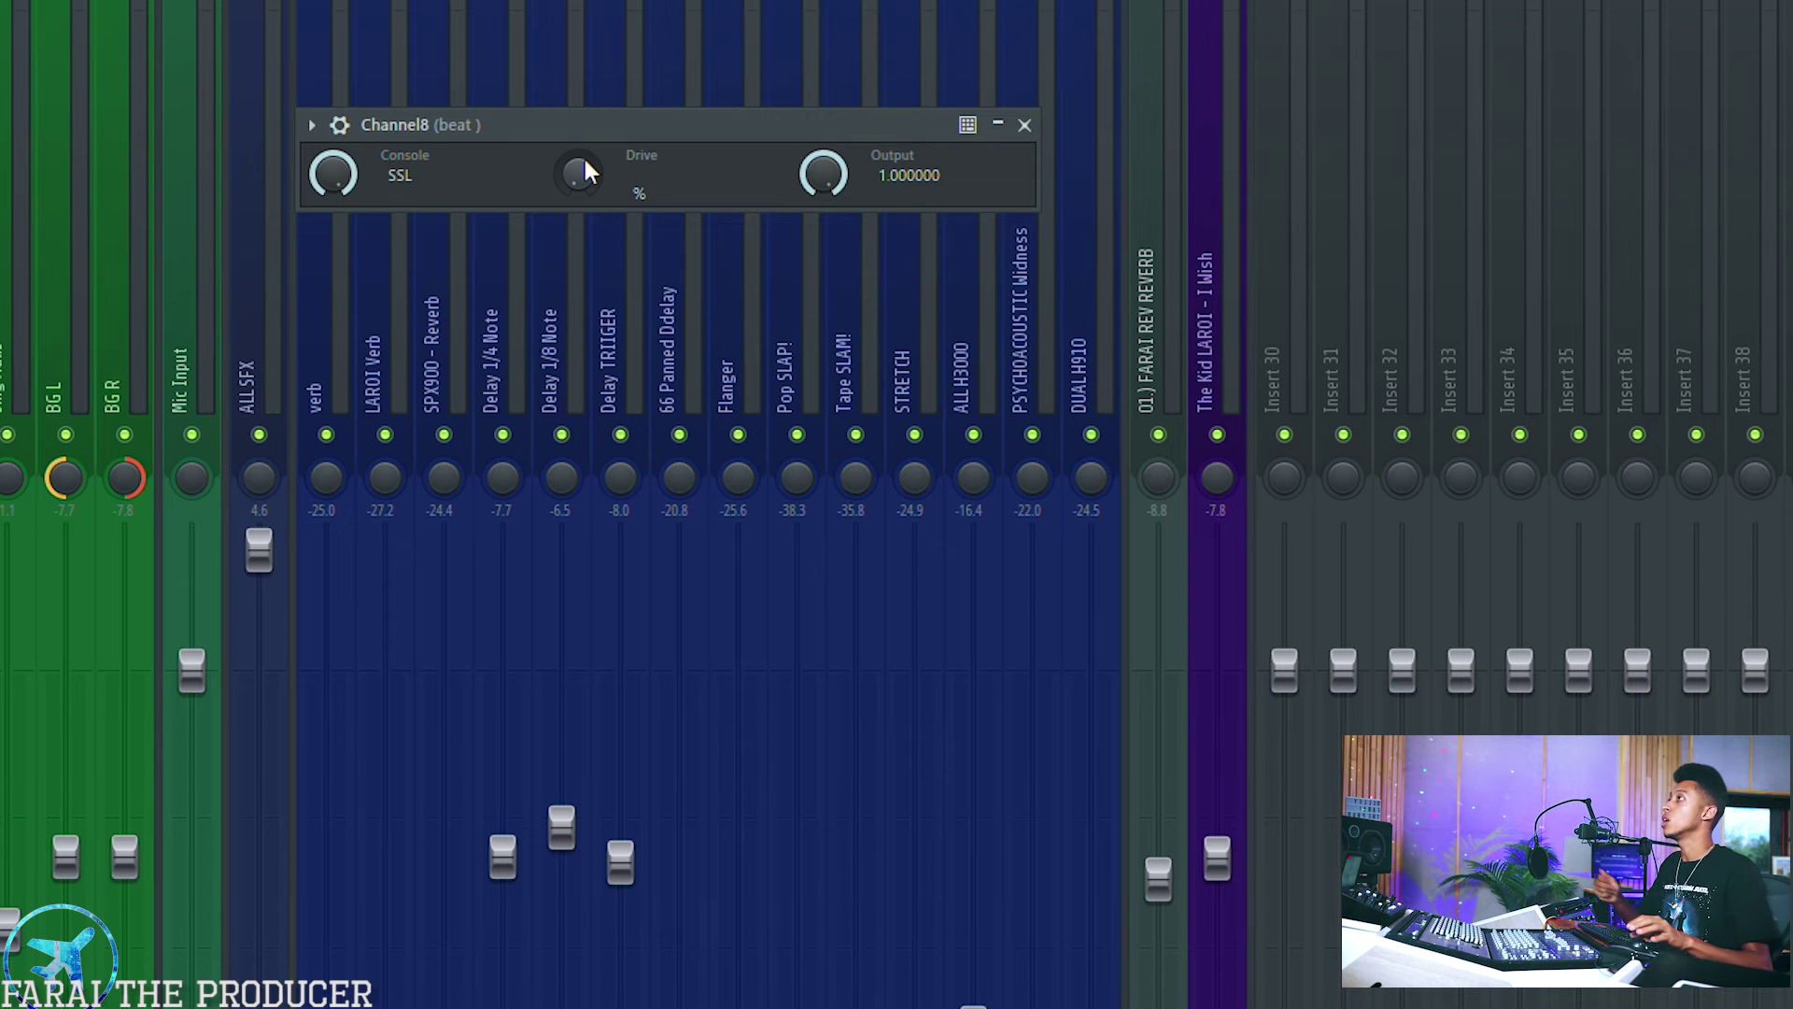
pyautogui.moveTo(572, 120); pyautogui.dragTo(581, 143)
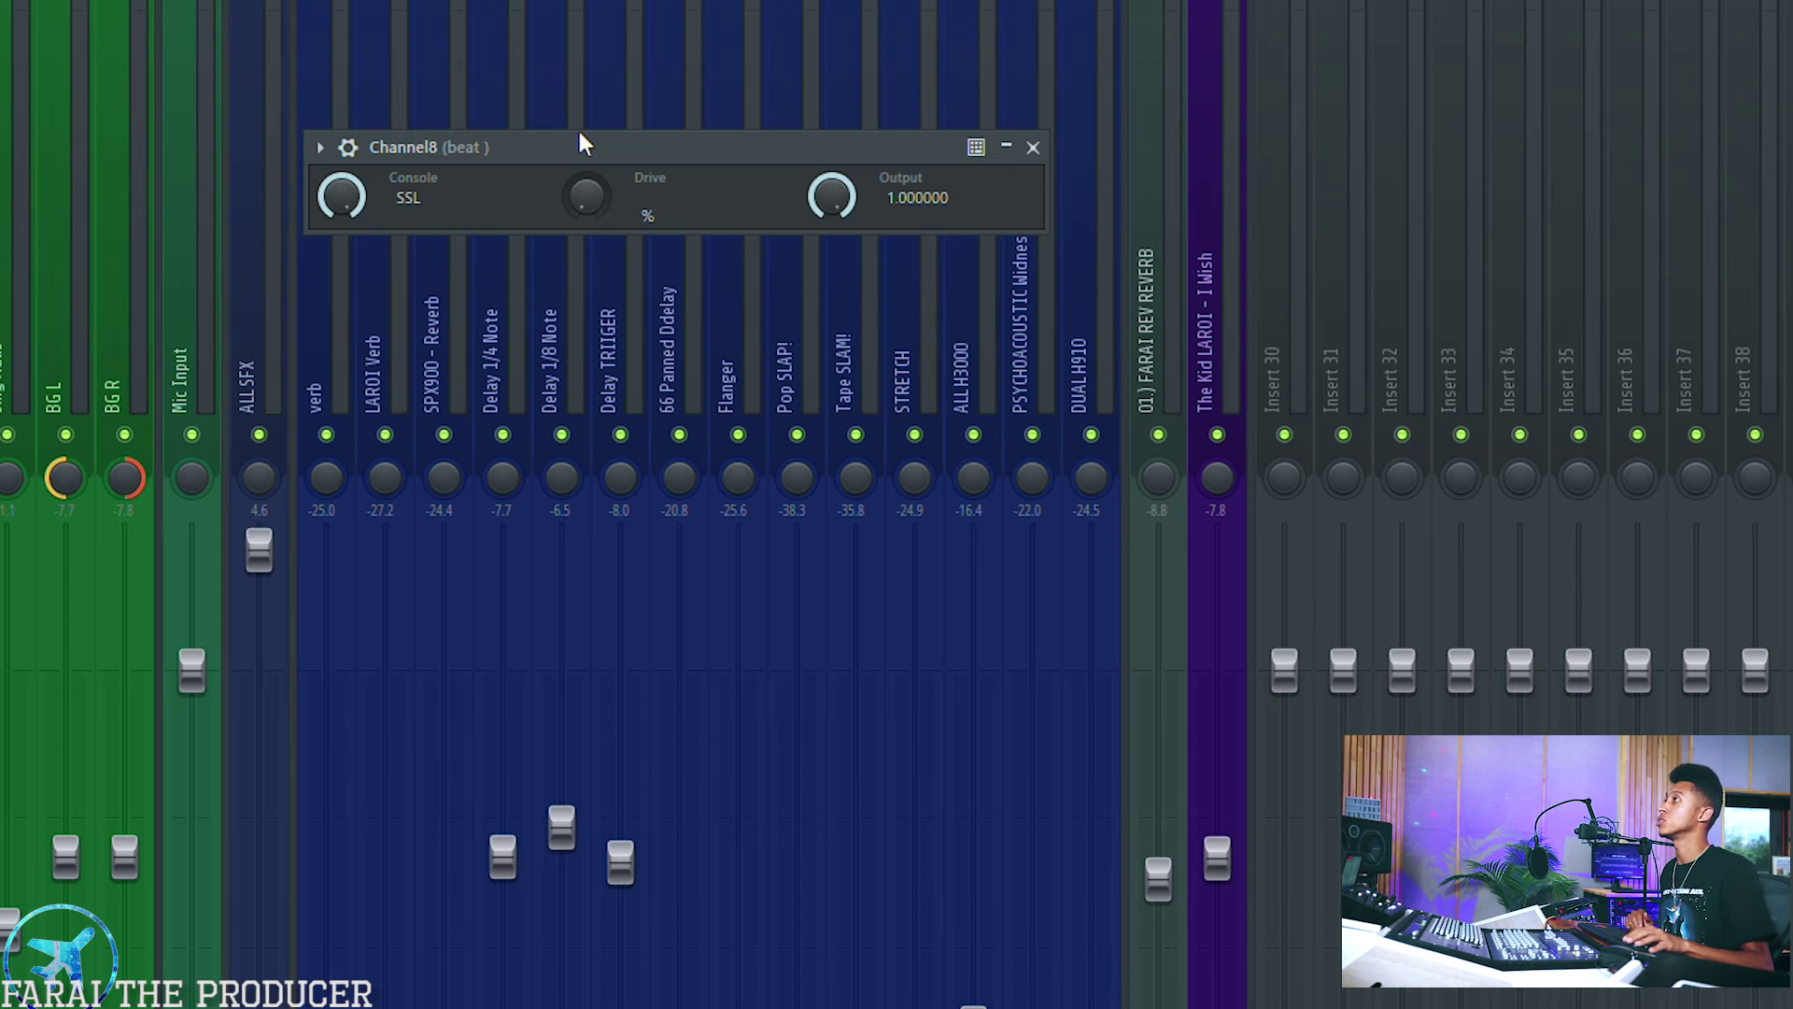
pyautogui.moveTo(579, 133); pyautogui.dragTo(590, 57)
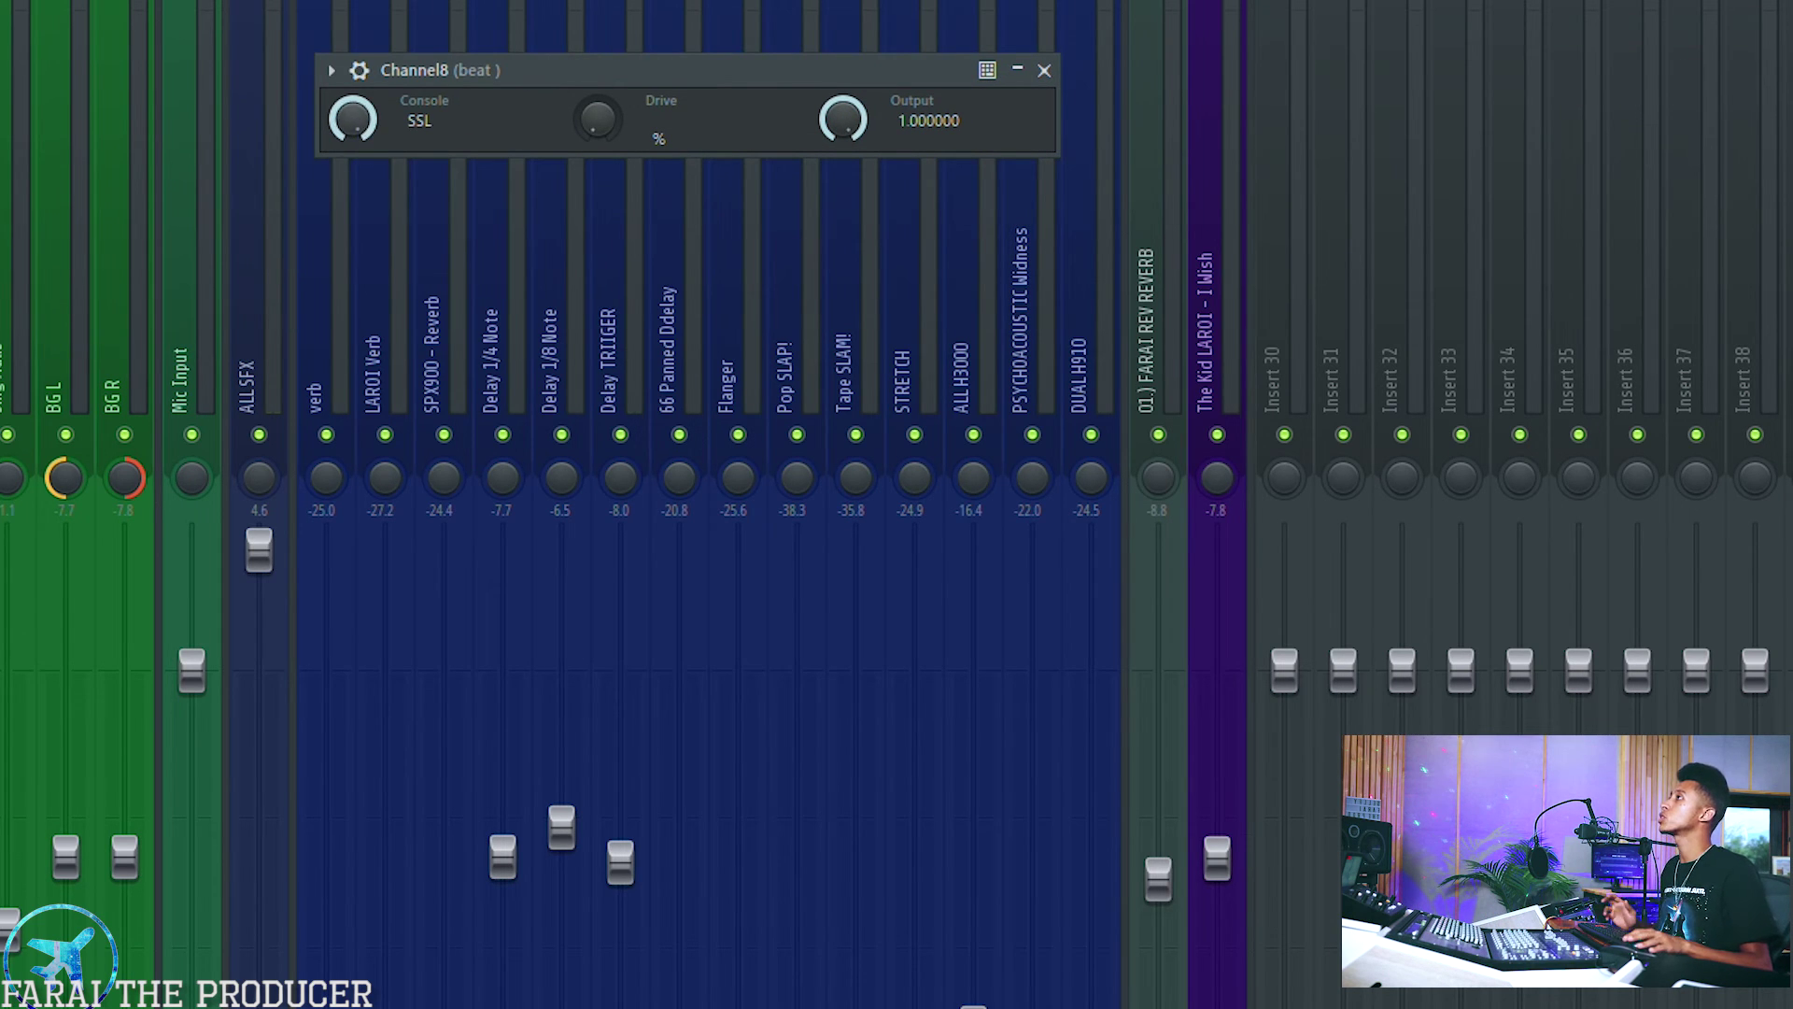
pyautogui.press('F5')
pyautogui.moveTo(608, 75); pyautogui.dragTo(1788, 45)
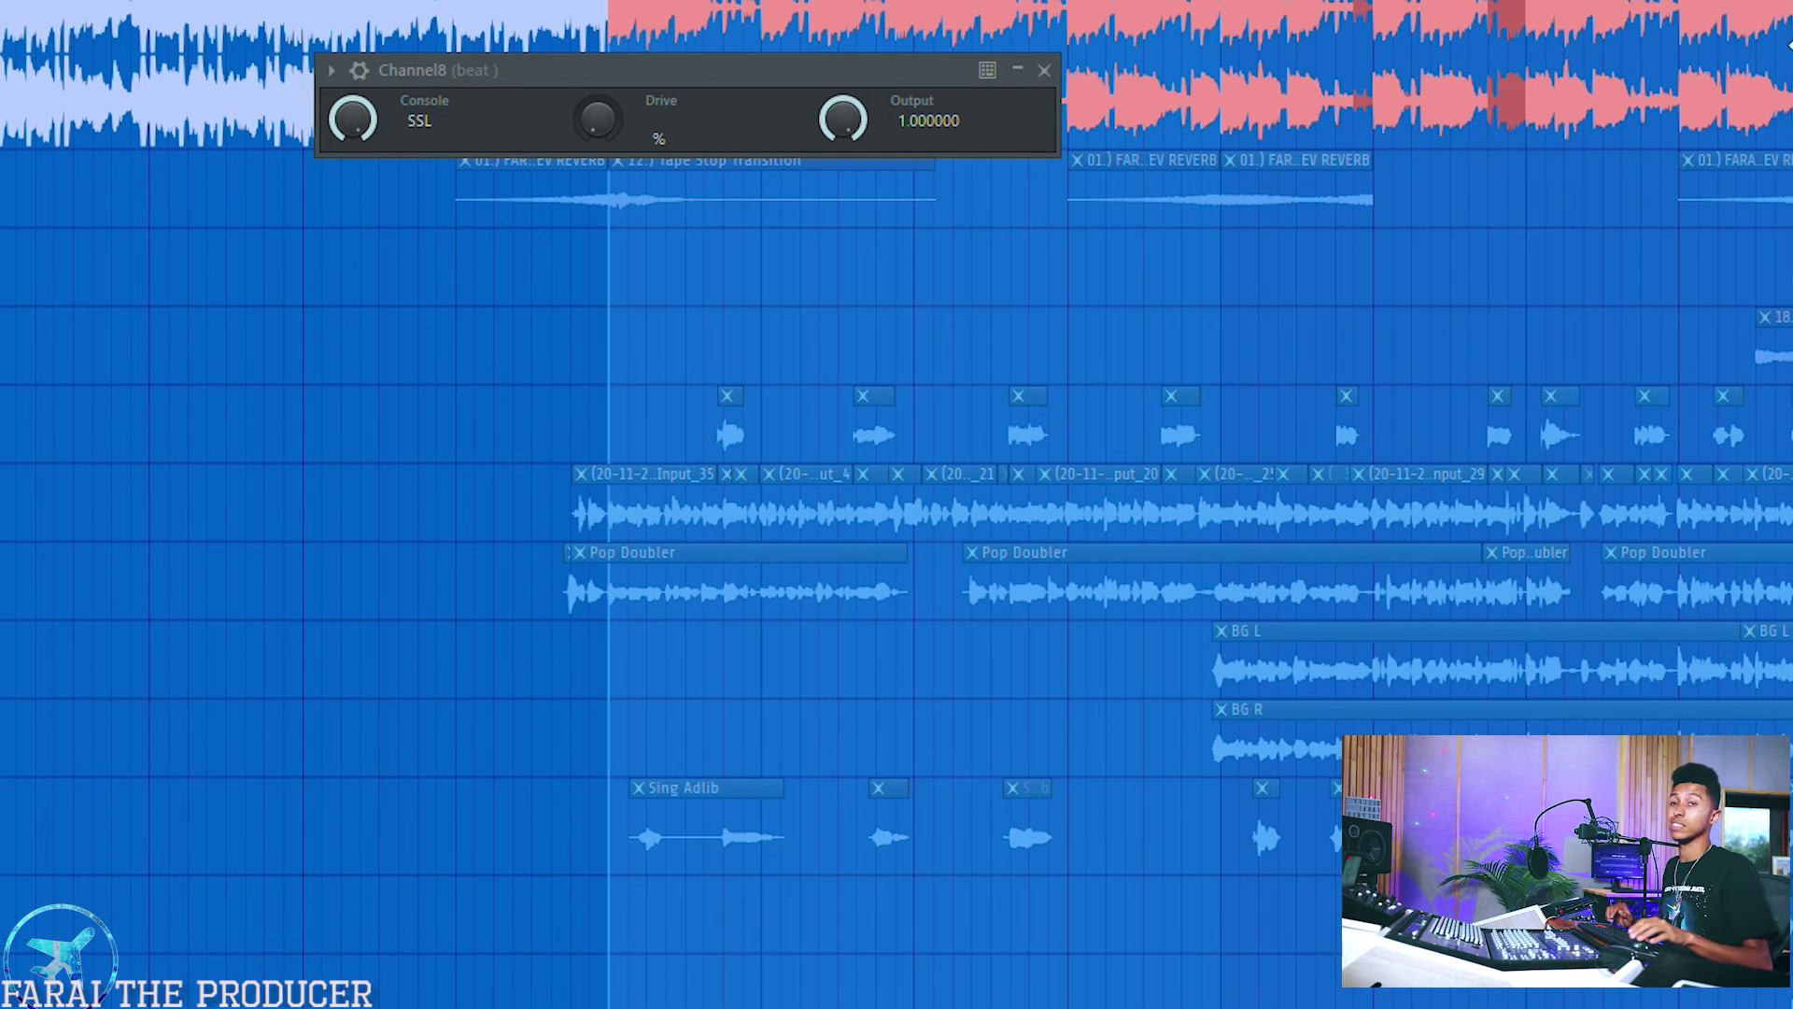
# Stop playback and leave the beat's Channel8 console on Neve with Drive at 200%.
pyautogui.press('F9')
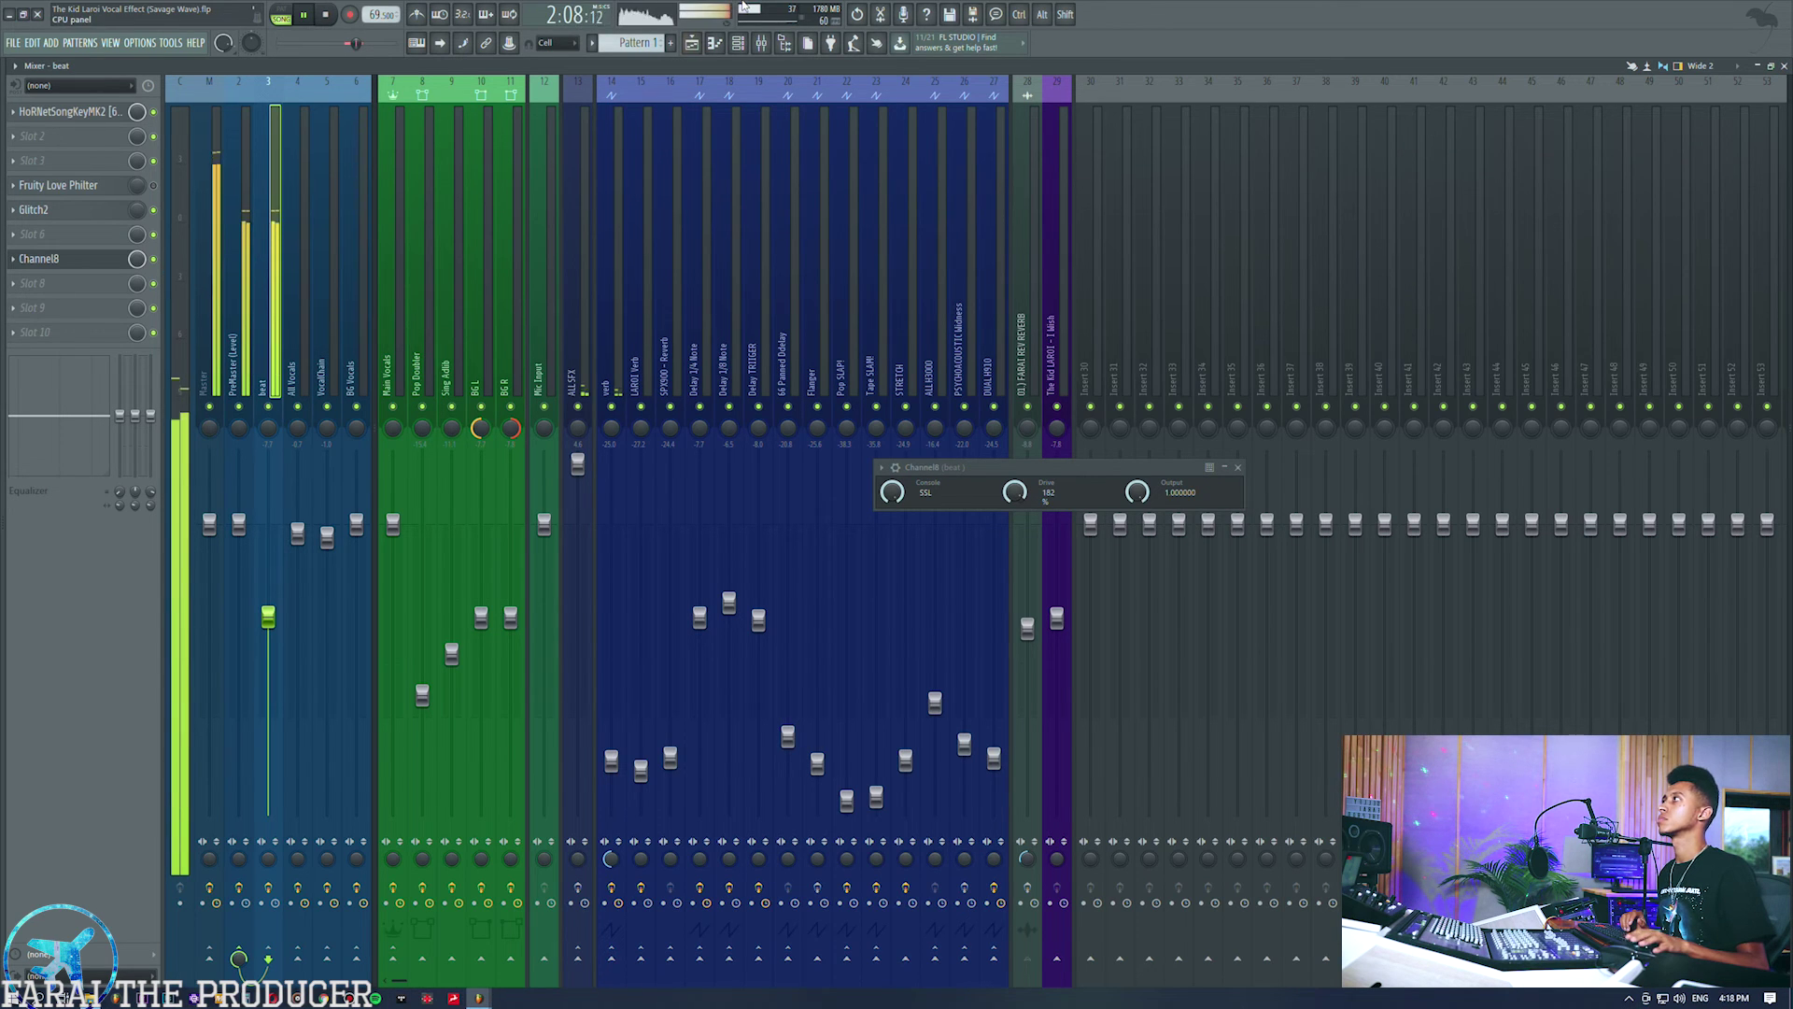
pyautogui.press('space')
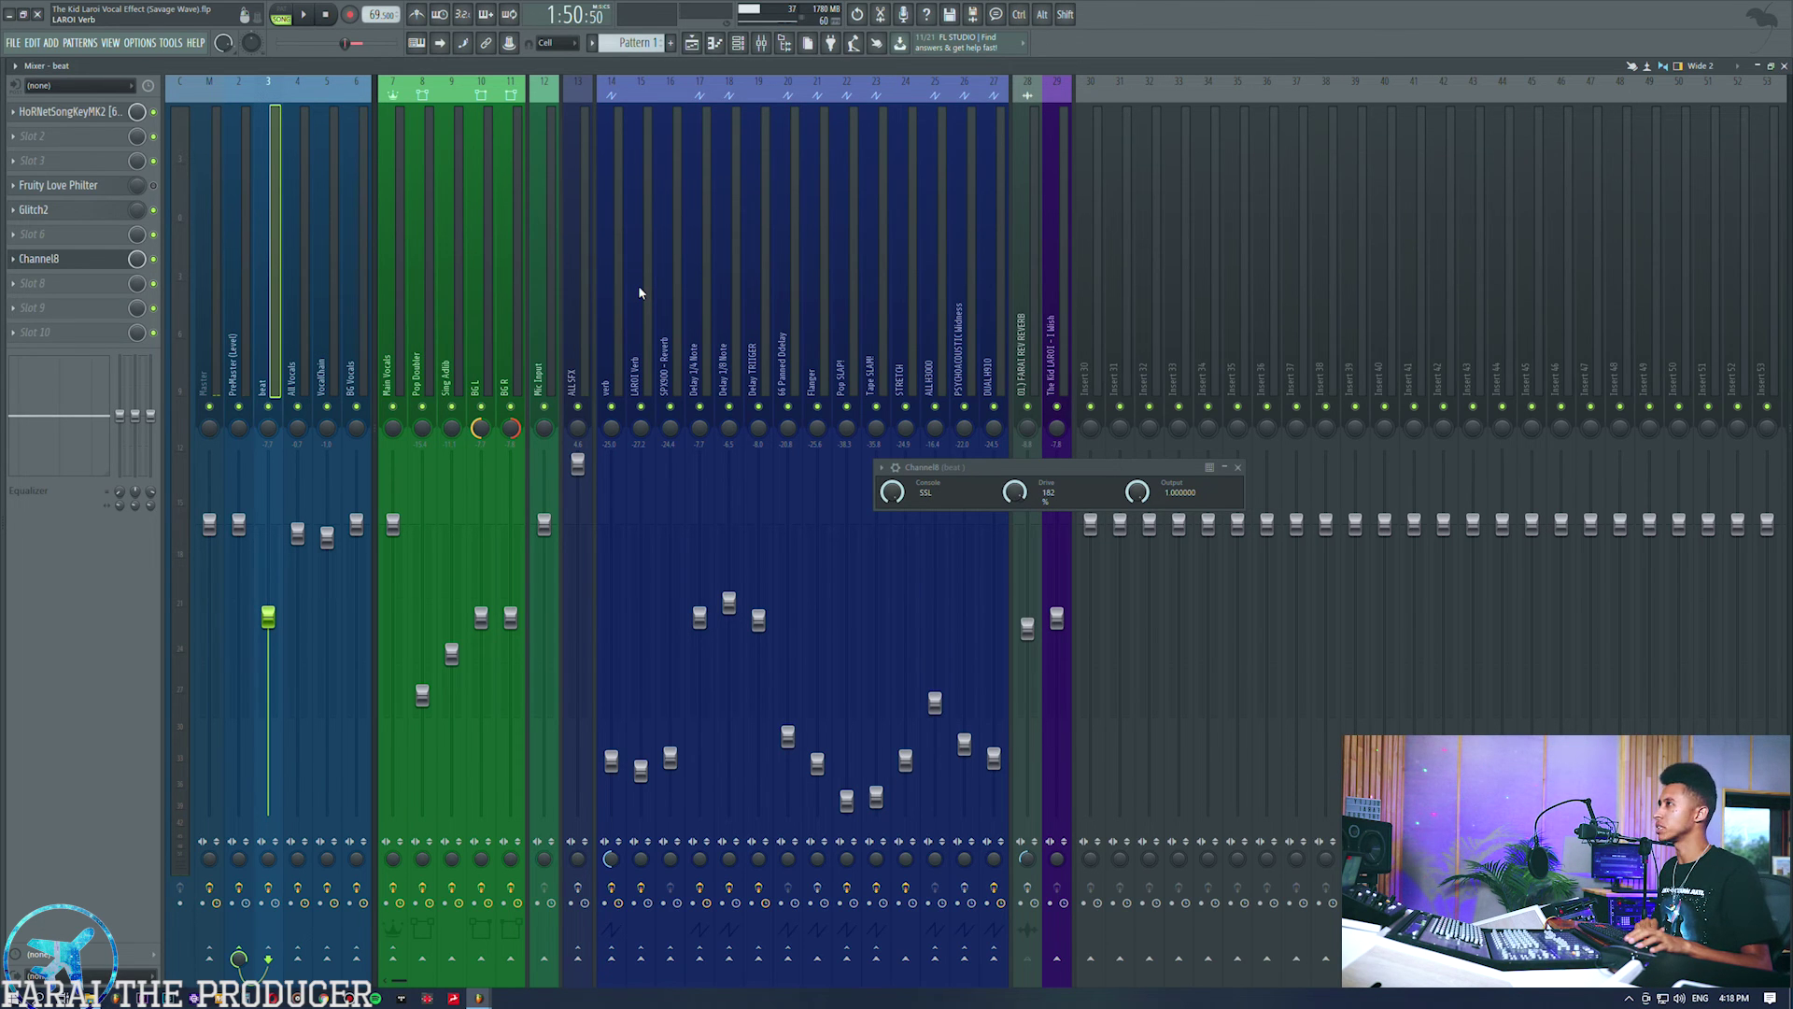
pyautogui.moveTo(981, 467); pyautogui.dragTo(861, 301)
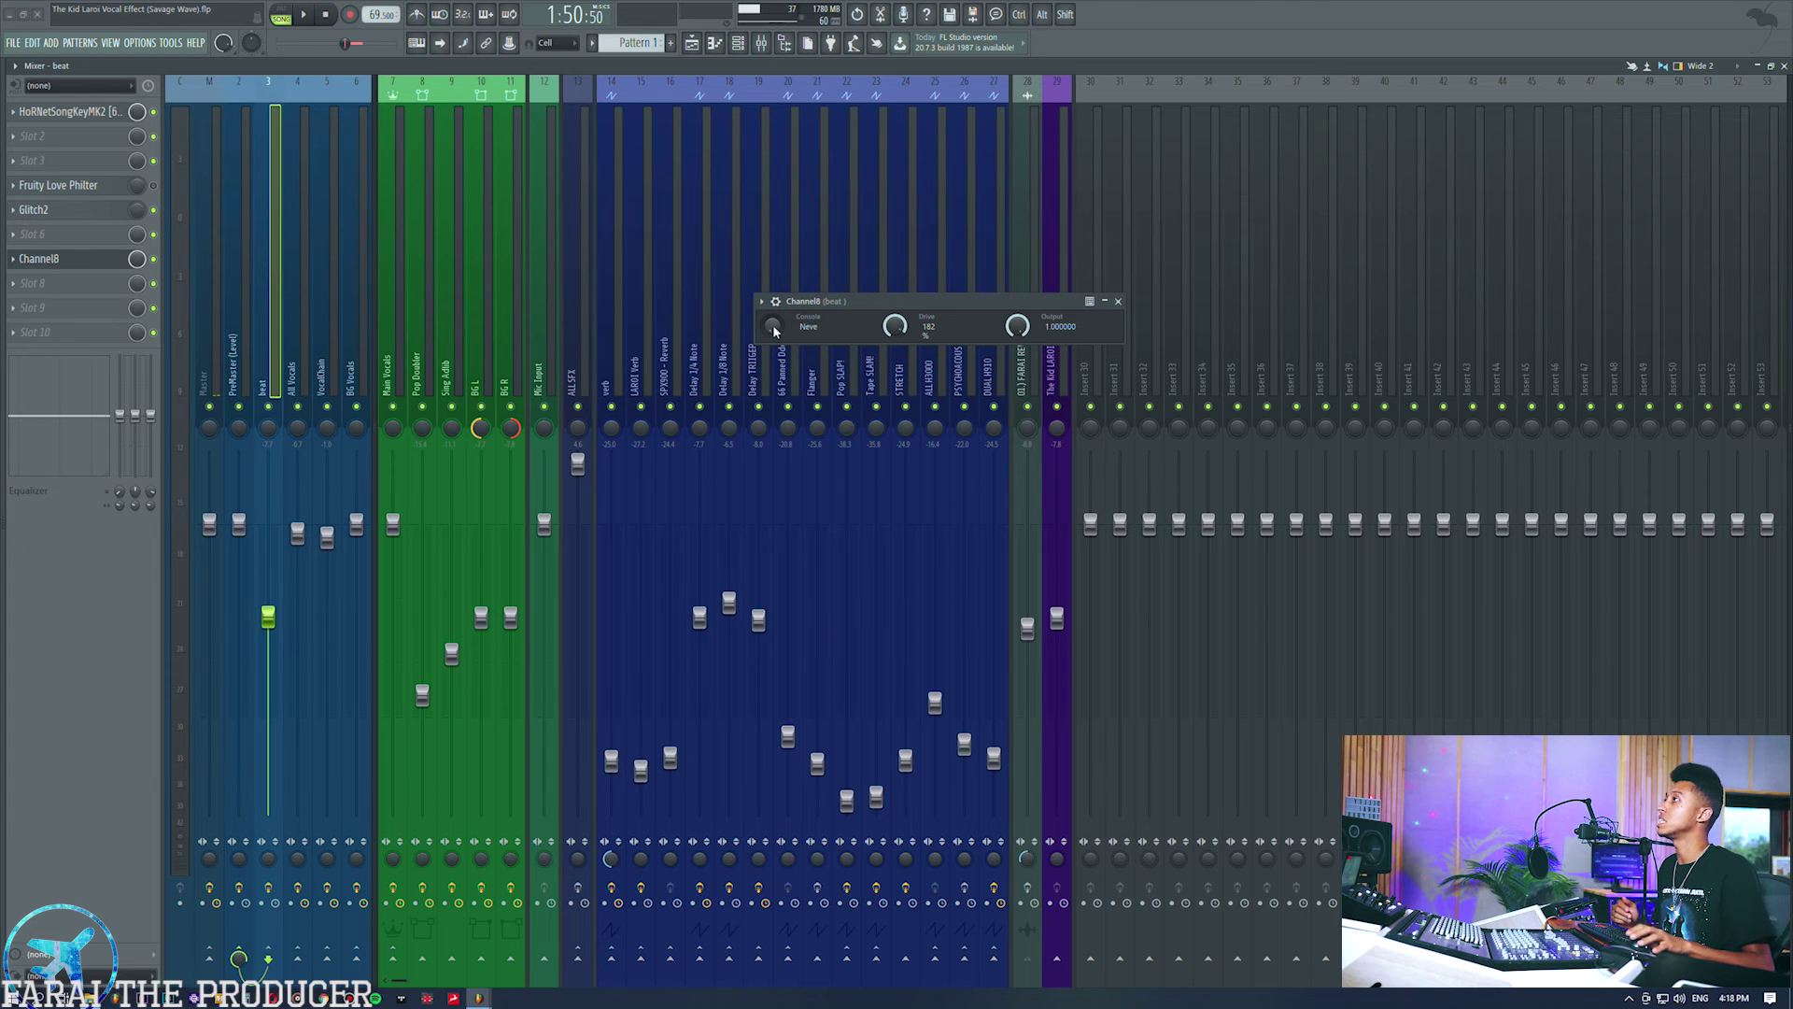
pyautogui.moveTo(771, 324); pyautogui.dragTo(771, 314)
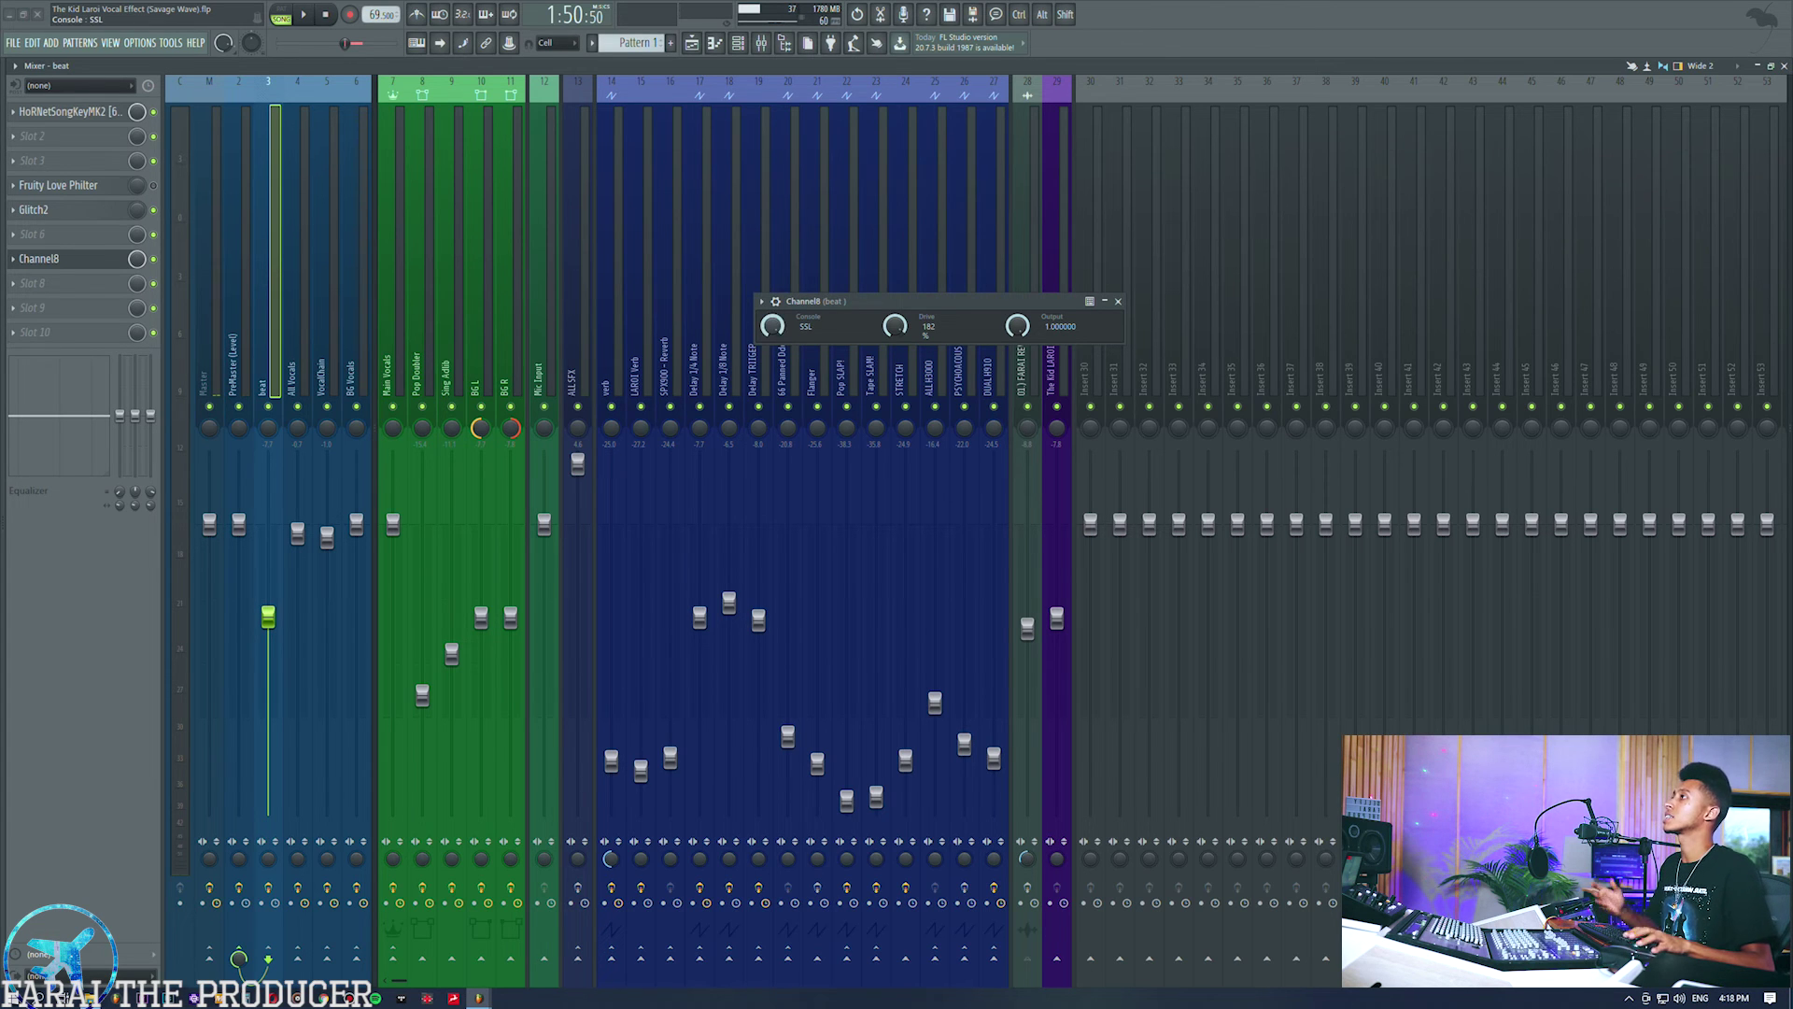
pyautogui.hotkey('ctrl', 'z')
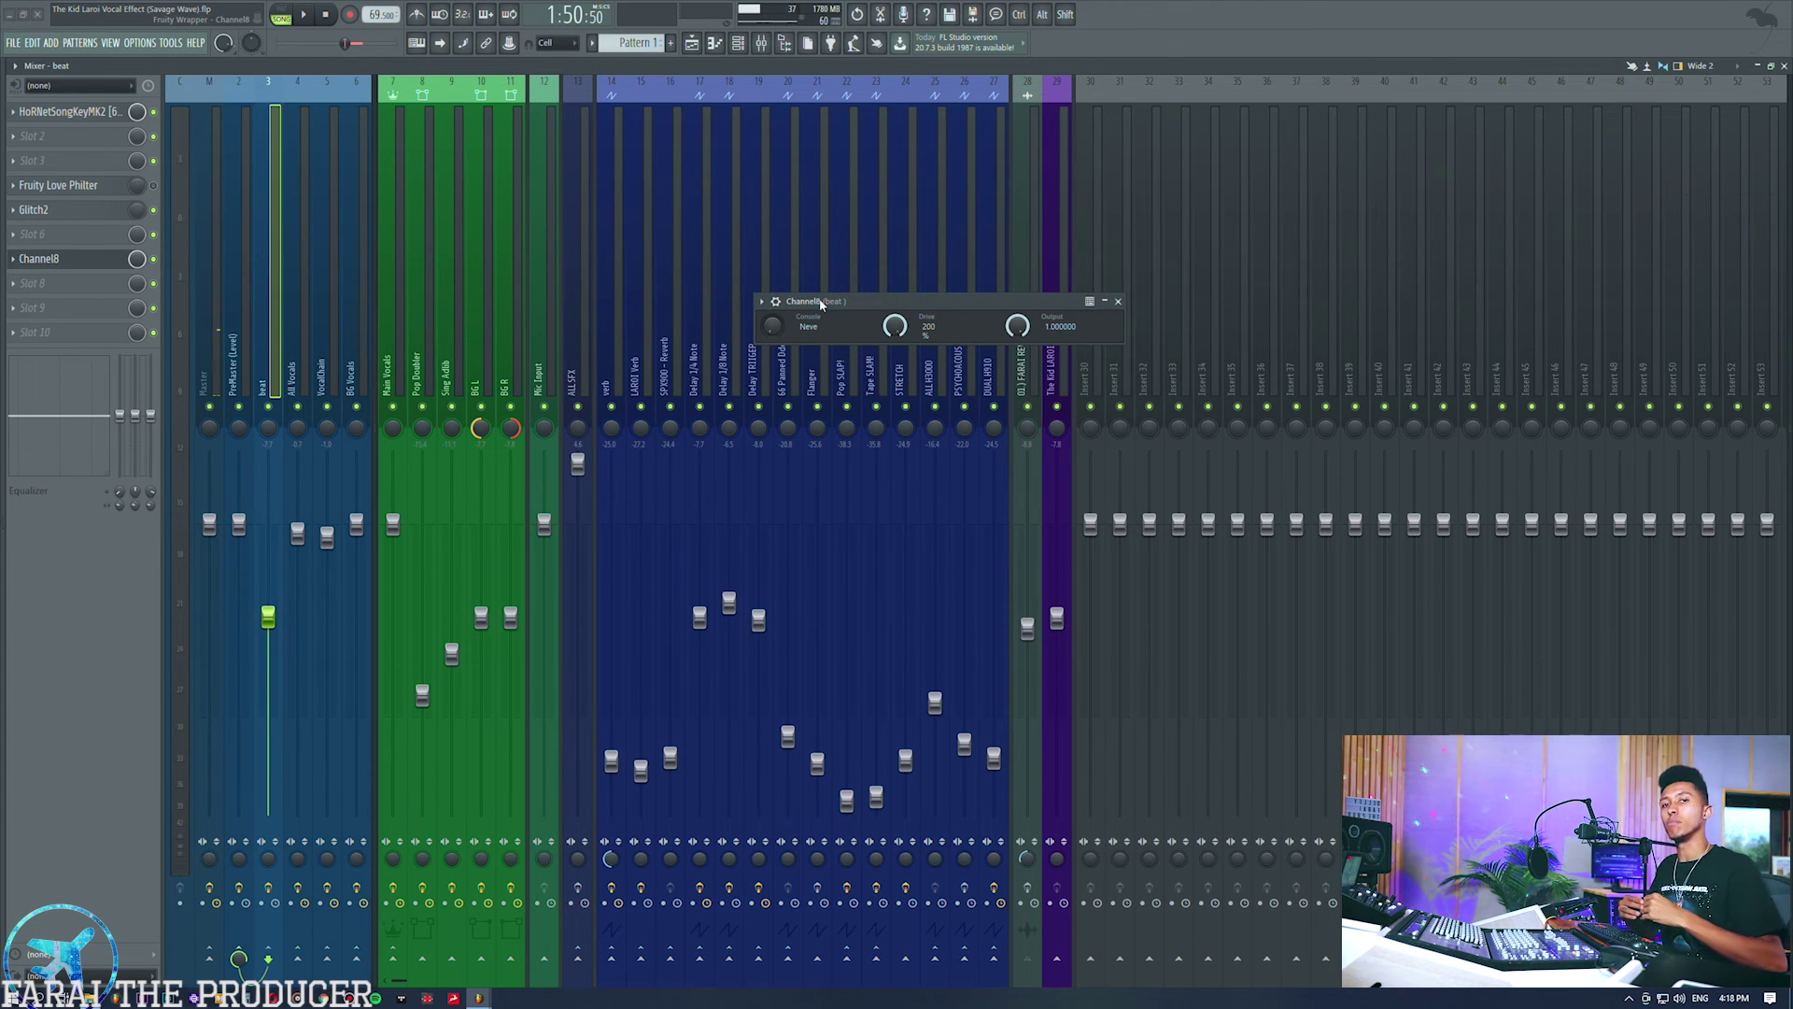
# Put Channel8's console back on SSL and centre the beat channel's Fresh Air window.
pyautogui.moveTo(771, 324); pyautogui.dragTo(771, 317)
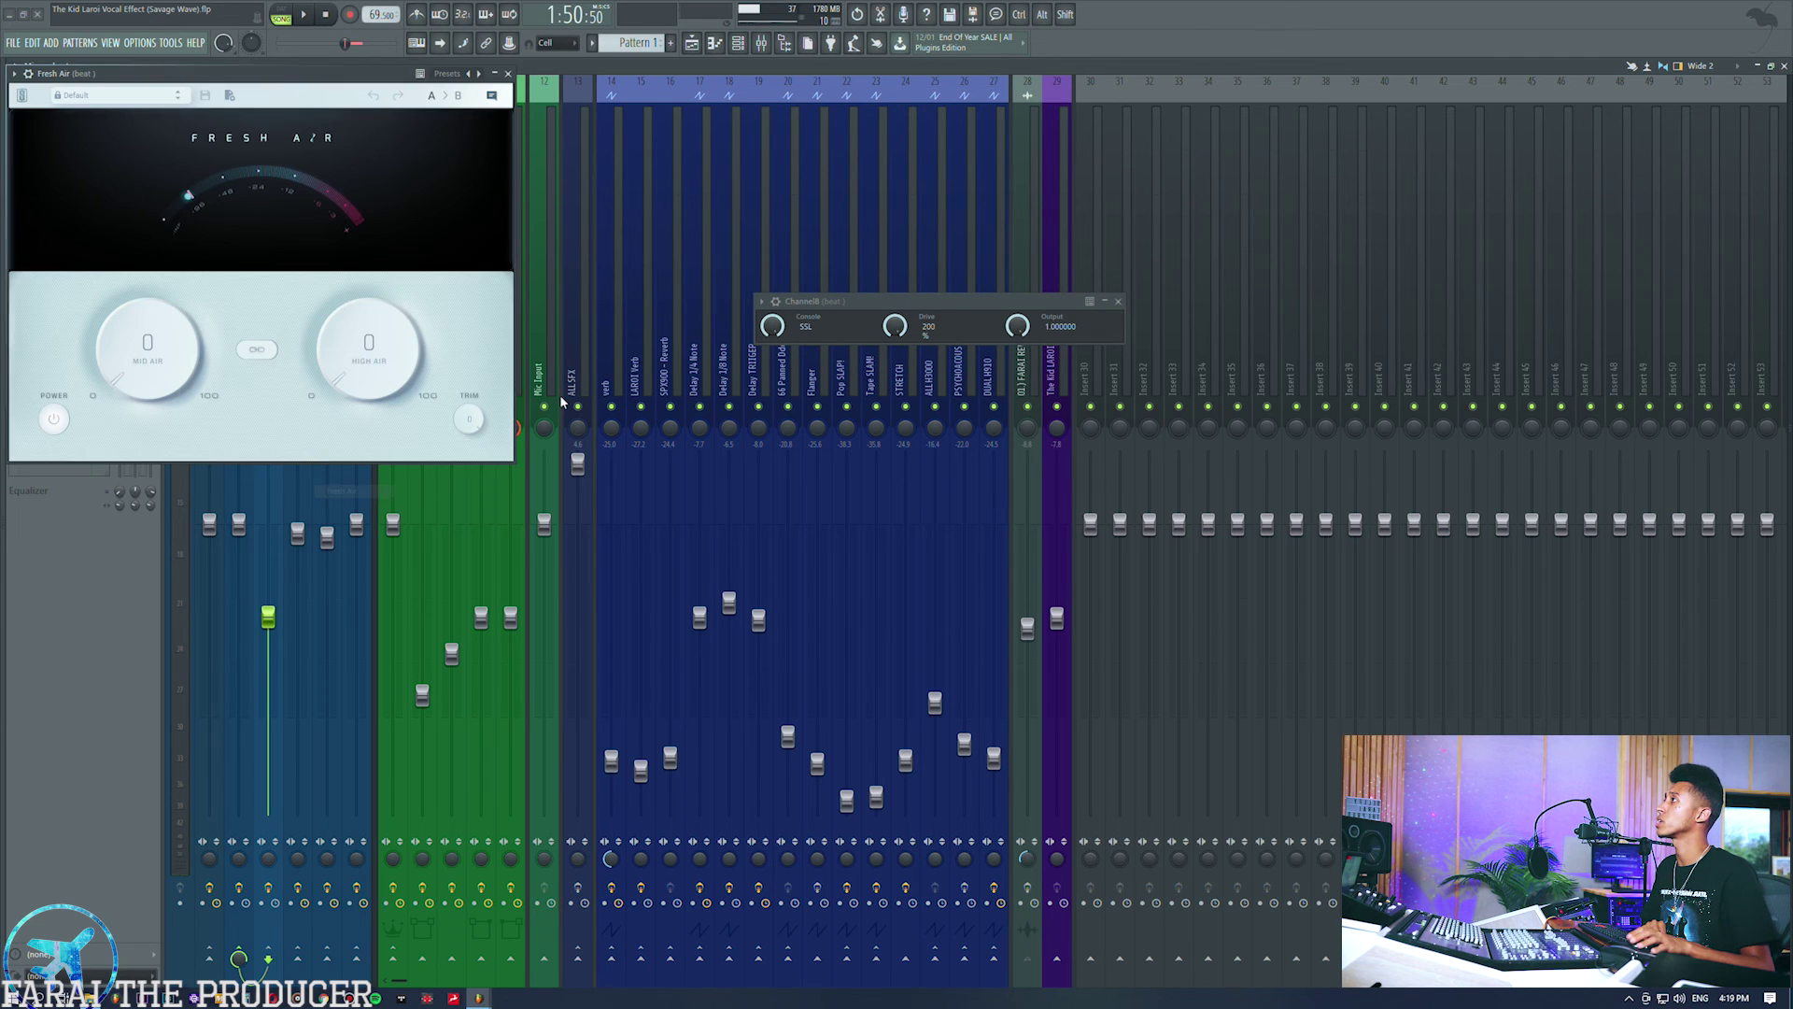
pyautogui.moveTo(342, 81); pyautogui.dragTo(1000, 417)
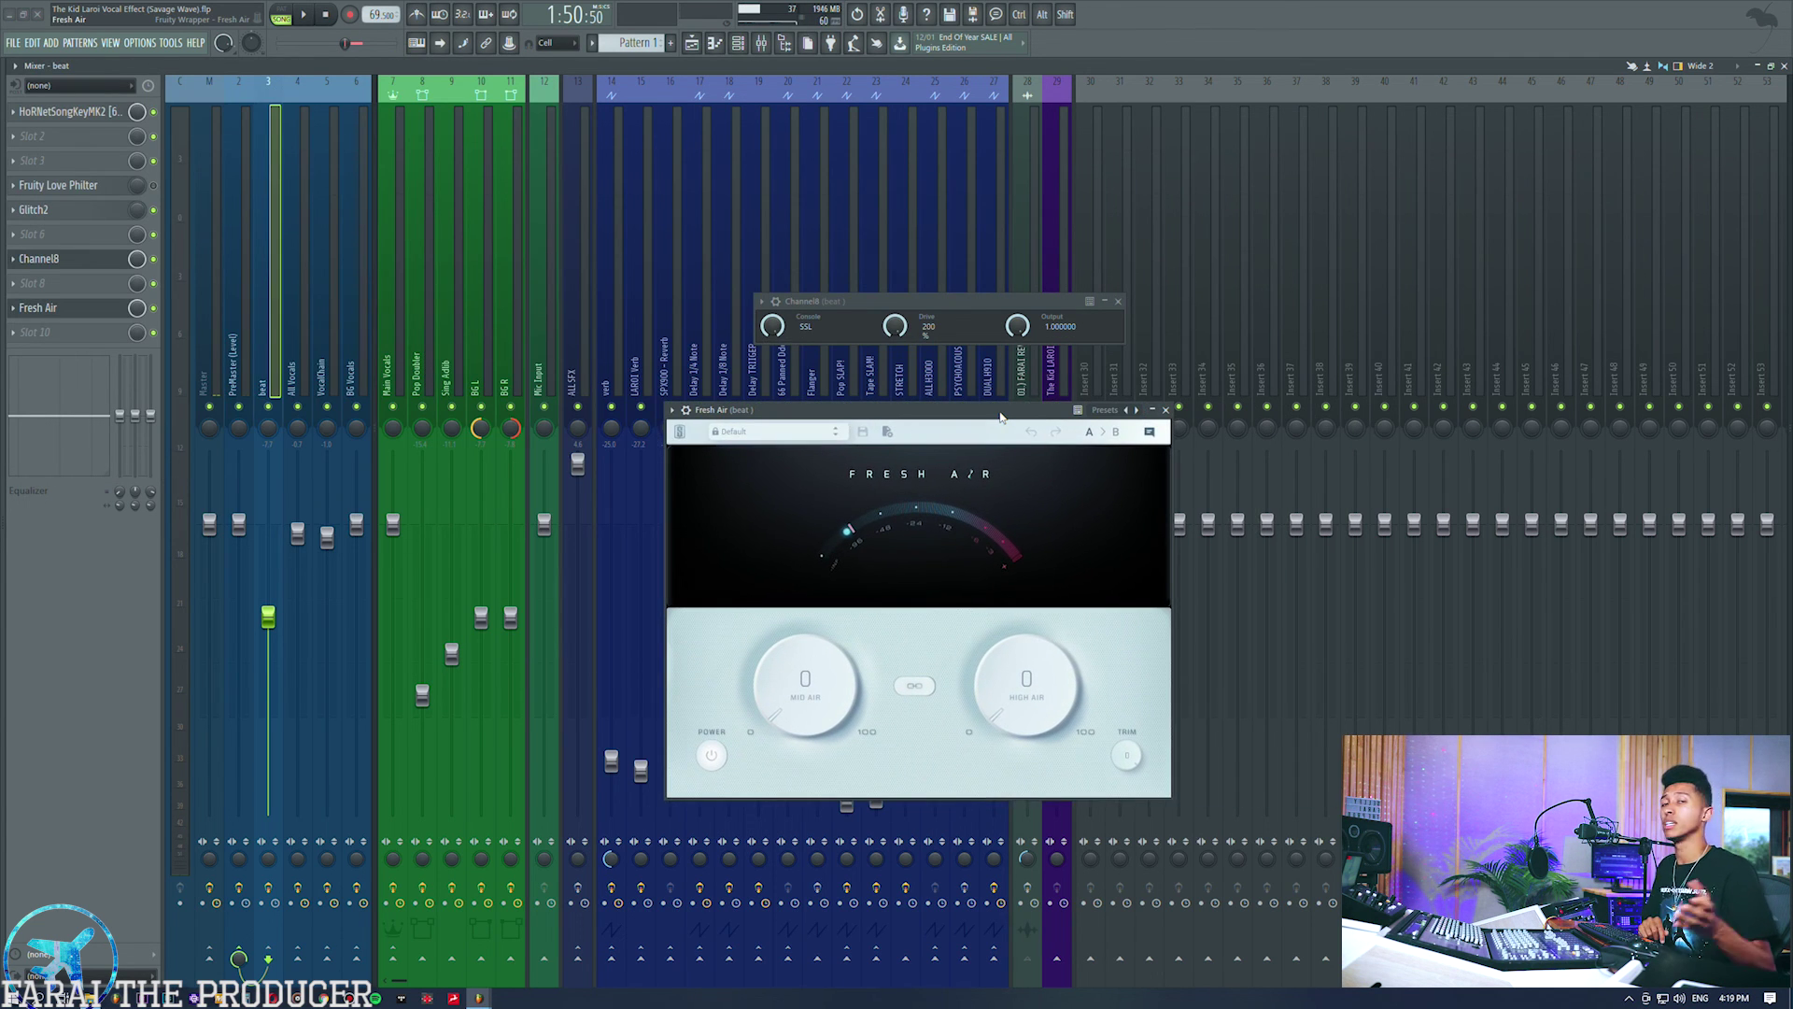